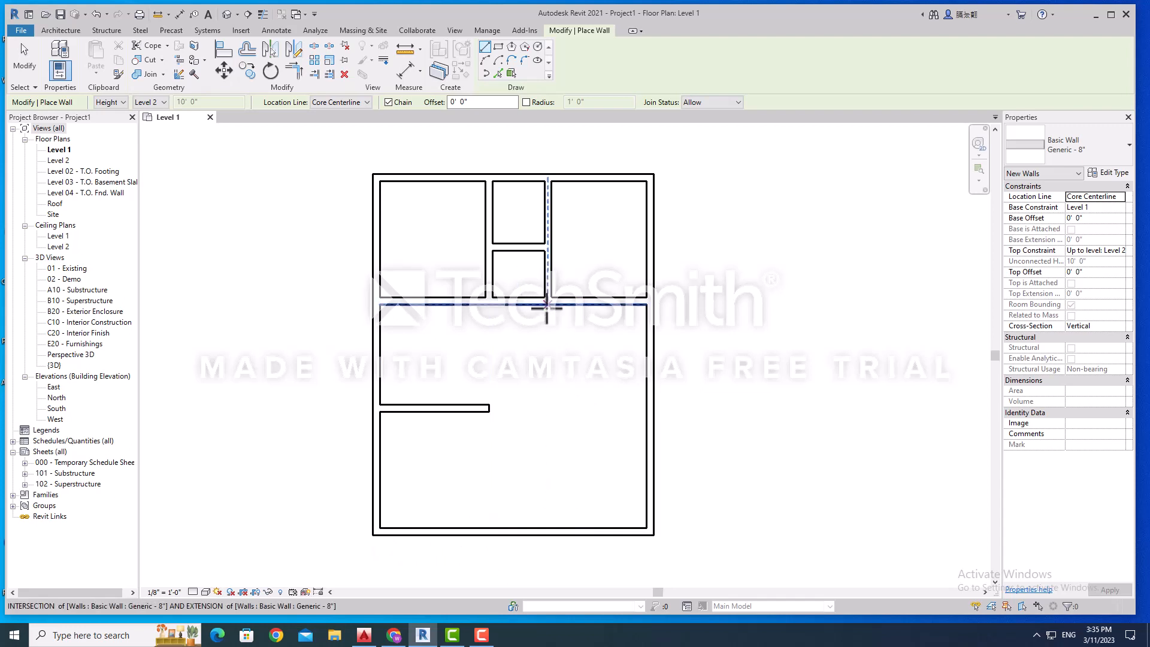
Step: Draw chained walls running about 13'-0" down from the central wall intersection and diagonally to the free end of the short horizontal wall
{"action": "left_click", "coordinate": [549, 306]}
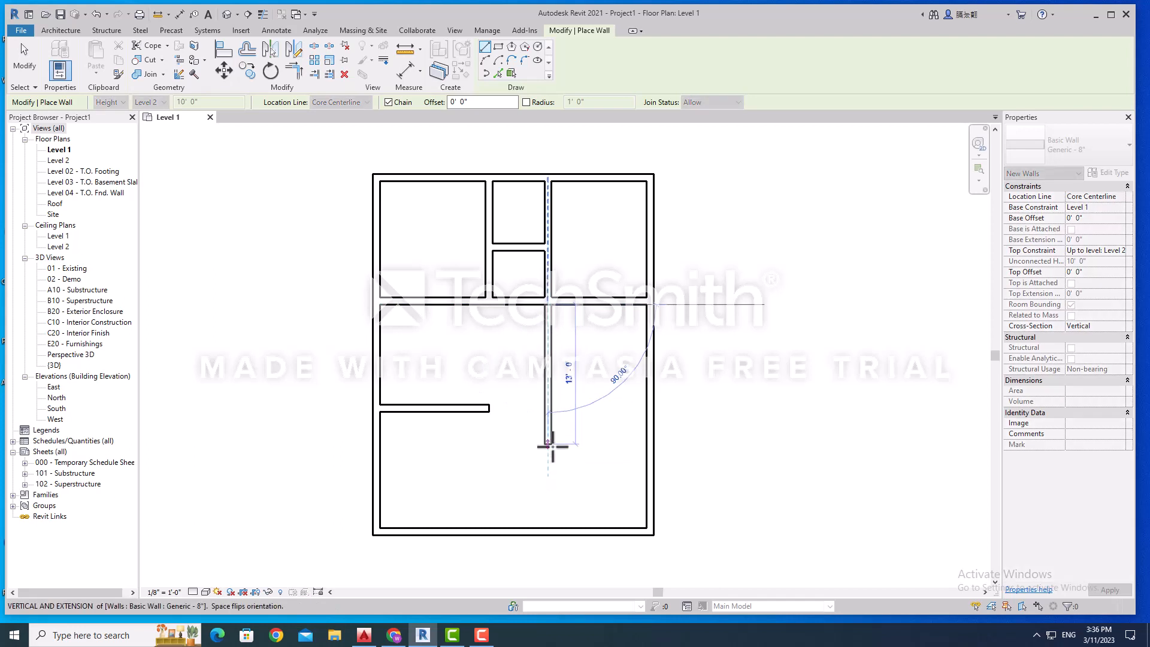
{"action": "left_click", "coordinate": [548, 445]}
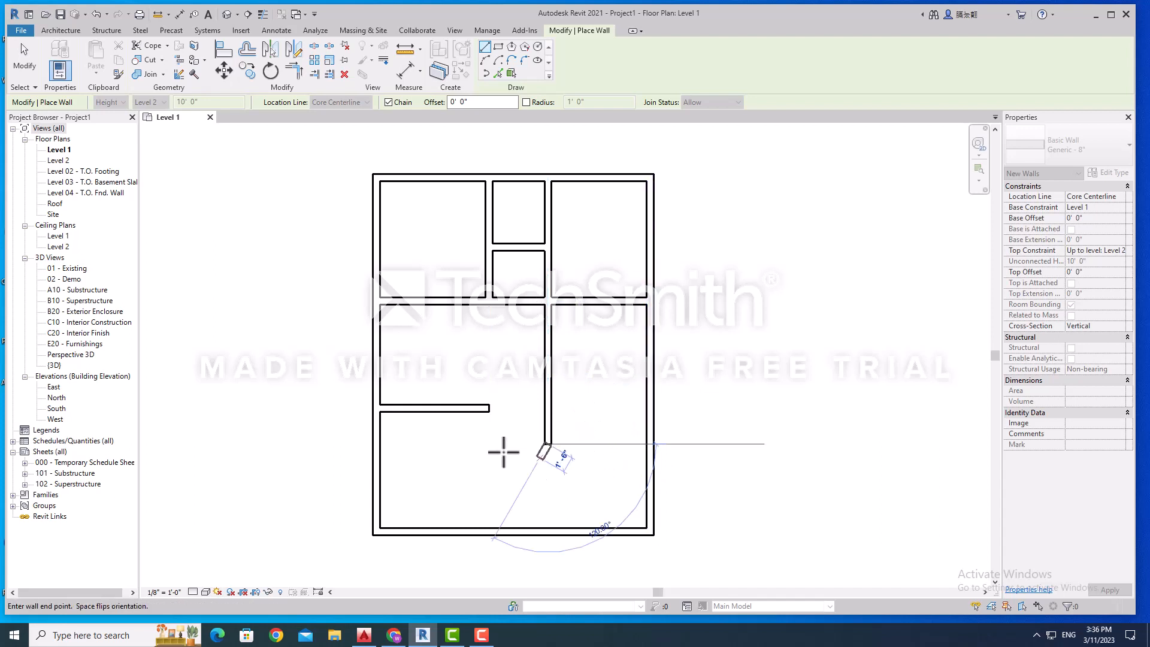
{"action": "left_click", "coordinate": [489, 406]}
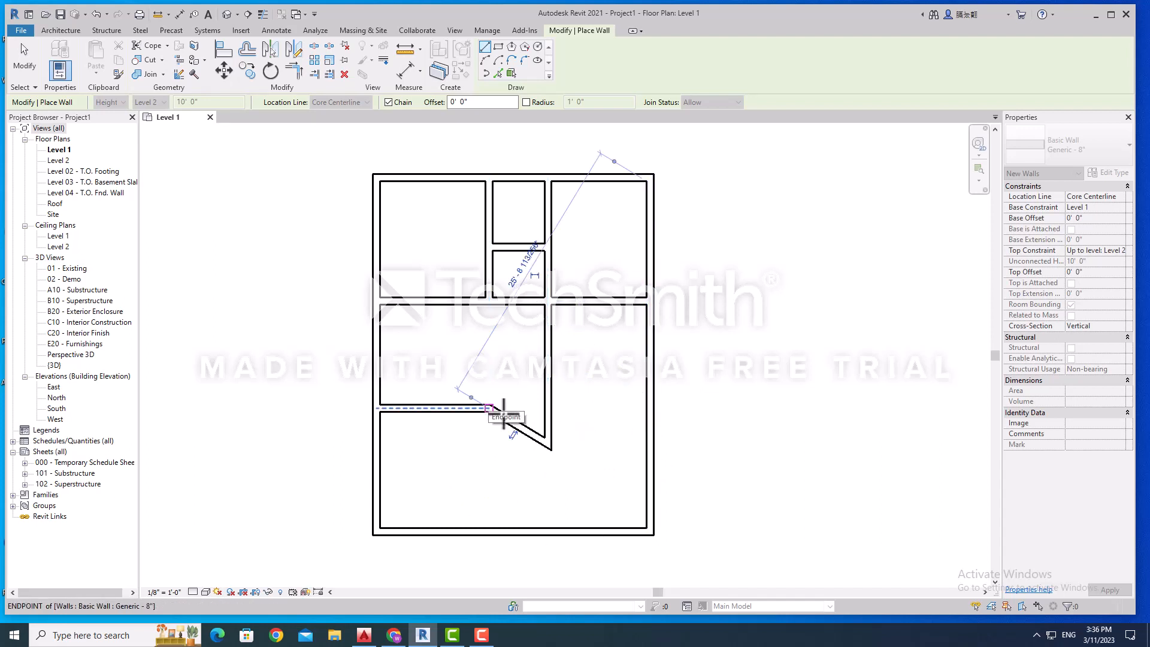
{"action": "key", "text": "Escape"}
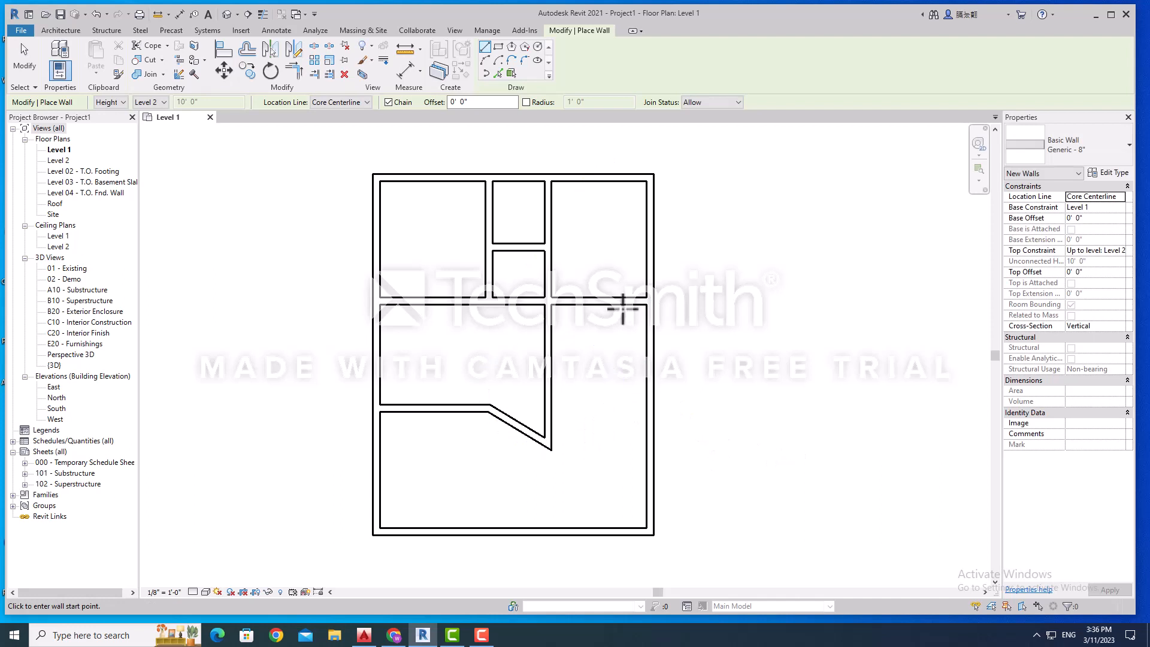
Step: Draw a horizontal wall about 8'-10" long from the diagonal wall's lower end to the right exterior wall
{"action": "left_click", "coordinate": [551, 449]}
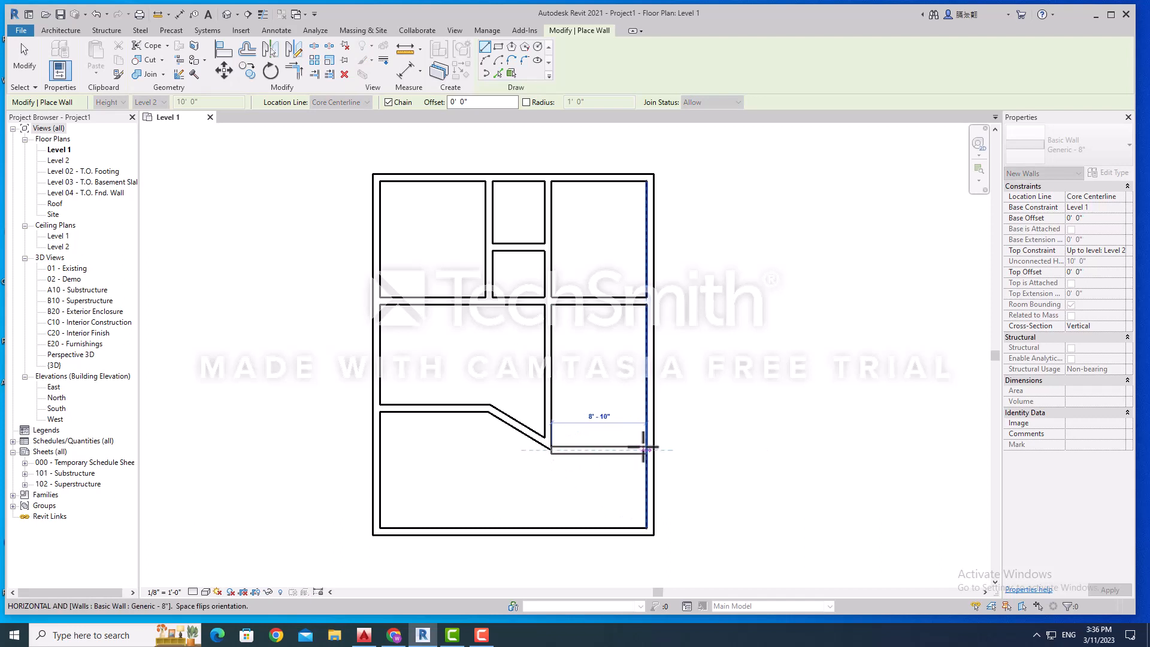
{"action": "left_click", "coordinate": [645, 449]}
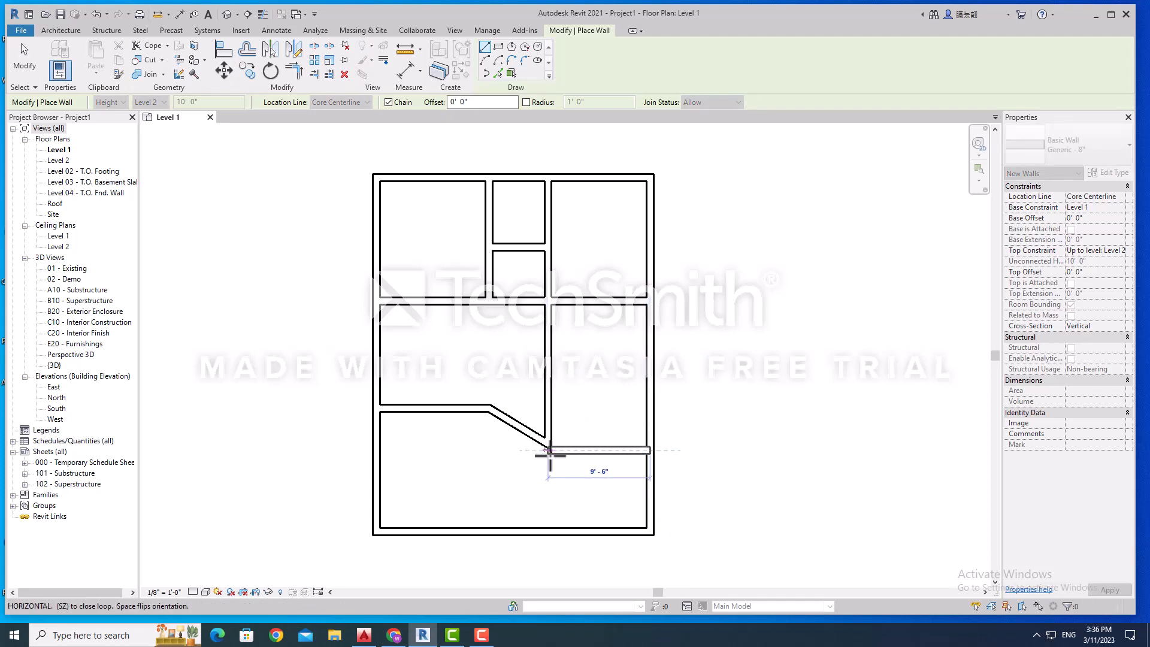
{"action": "left_click", "coordinate": [550, 451]}
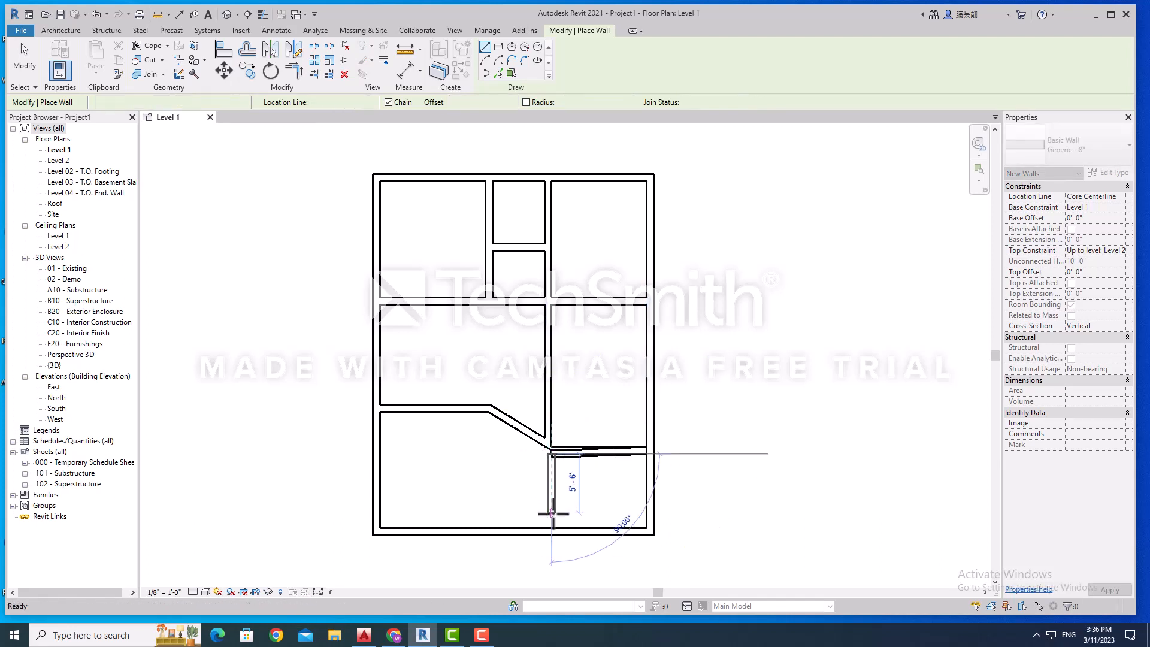
{"action": "key", "text": "Escape"}
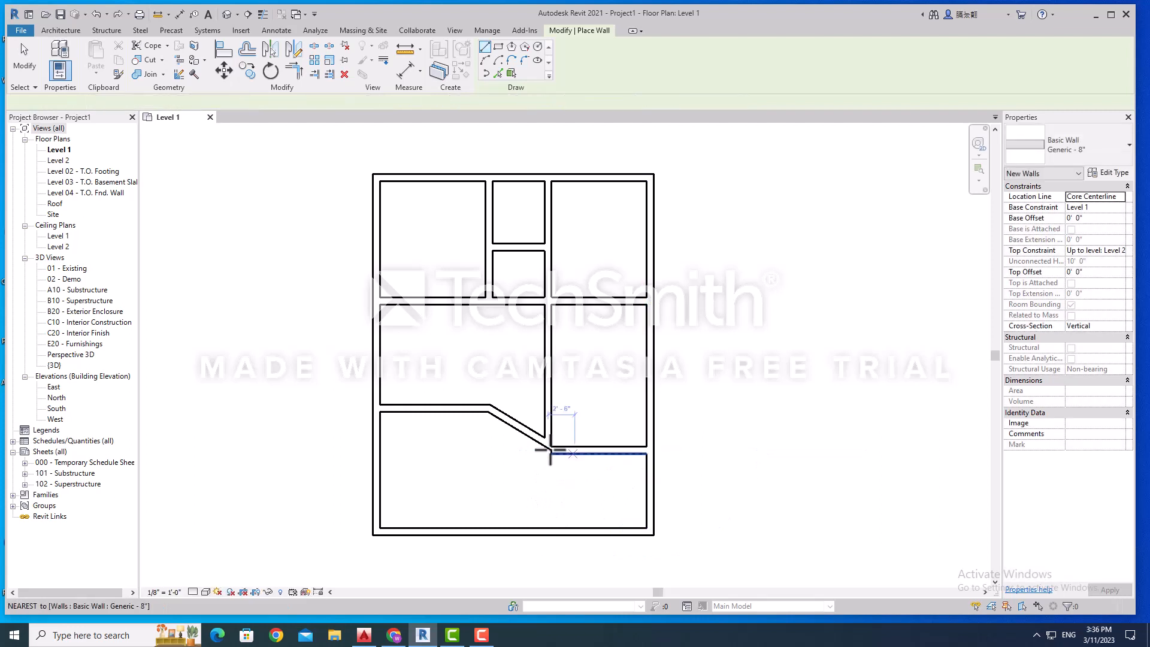
Step: Draw a vertical wall from the corner where the diagonal and new horizontal walls meet down to the bottom exterior wall
{"action": "left_click", "coordinate": [61, 30]}
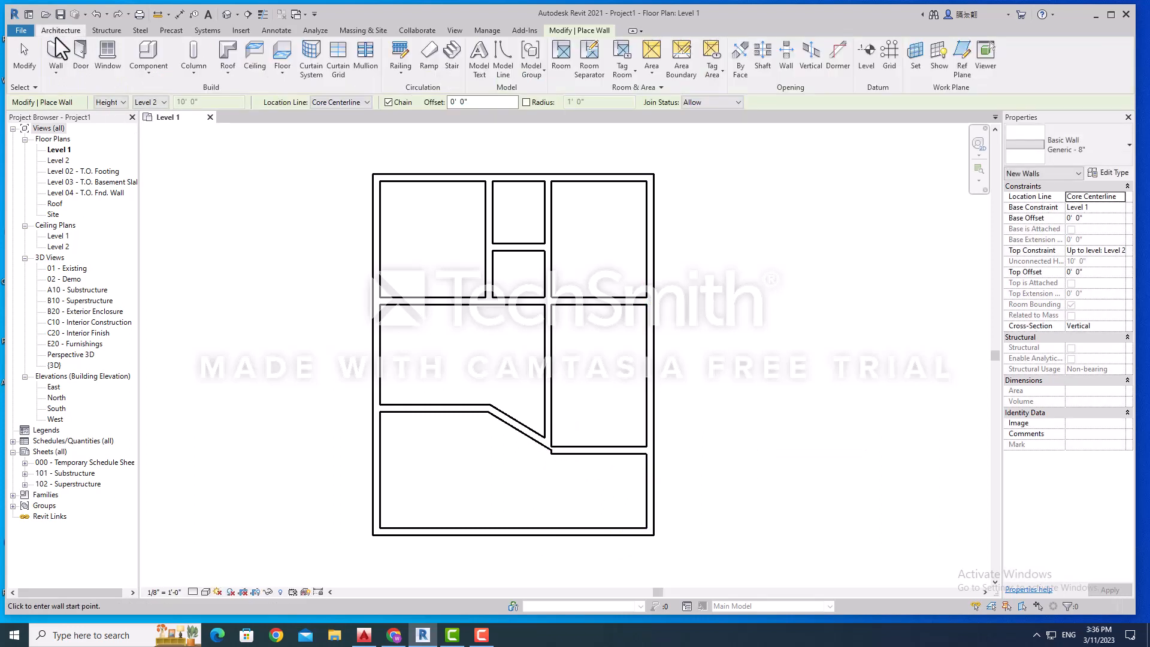
{"action": "left_click", "coordinate": [63, 55]}
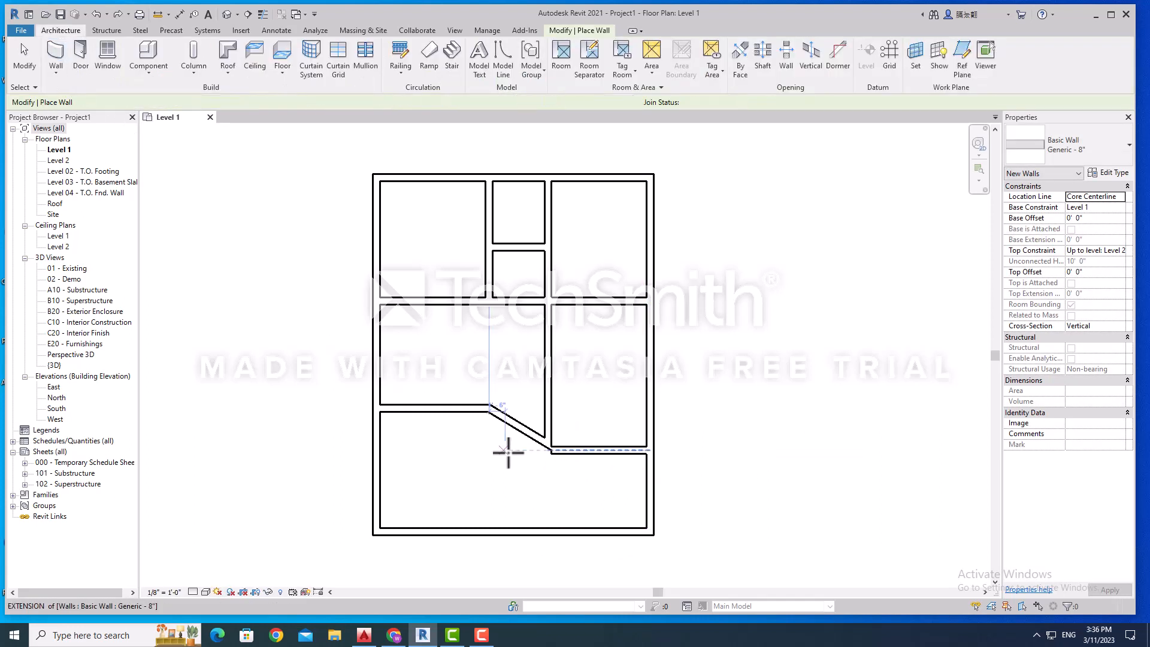
{"action": "left_click", "coordinate": [552, 449]}
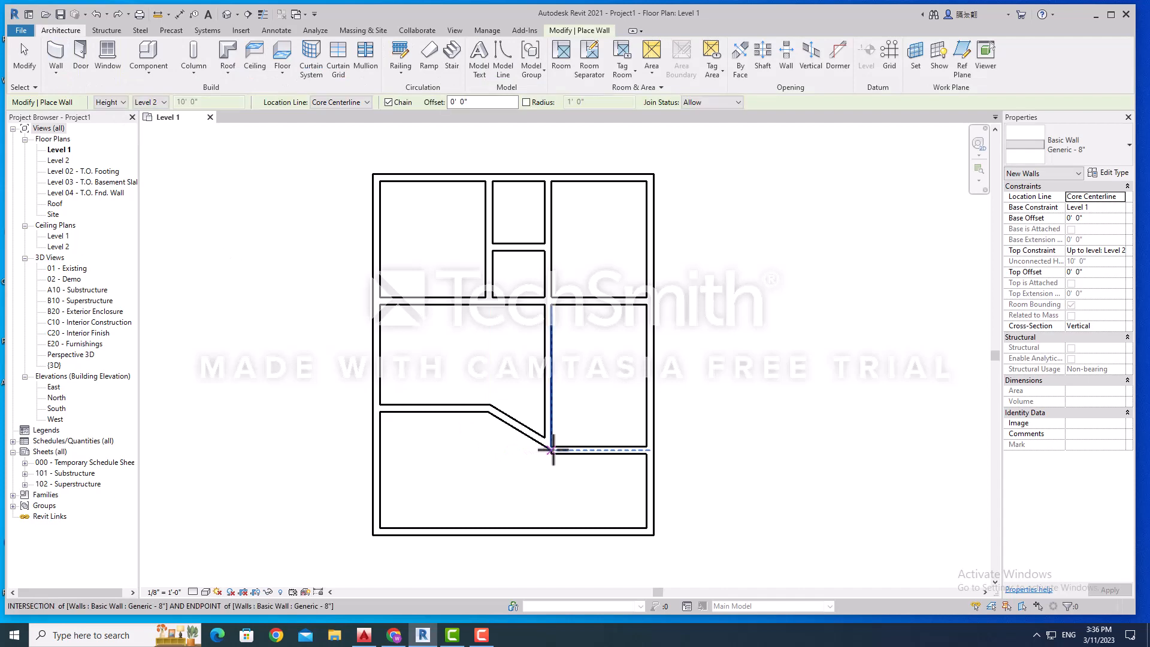
{"action": "left_click", "coordinate": [552, 530]}
{"action": "key", "text": "Escape"}
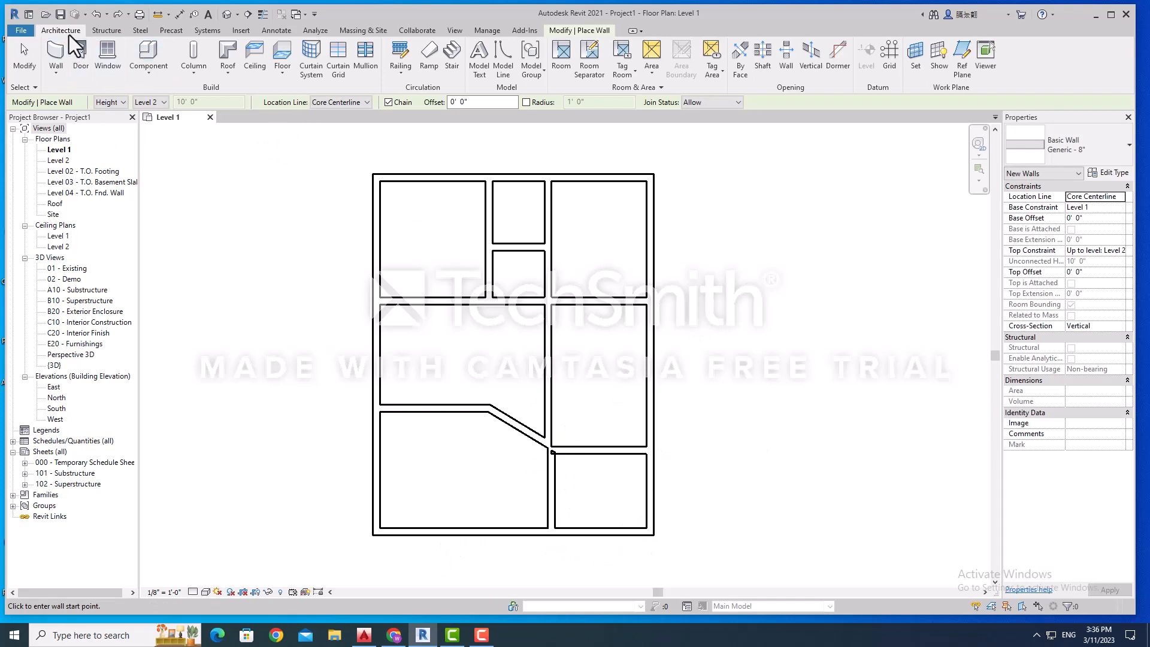
Step: Place Single-Flush 36" x 84" doors in the diagonal wall and near the upper end of the adjoining vertical wall
{"action": "left_click", "coordinate": [87, 56]}
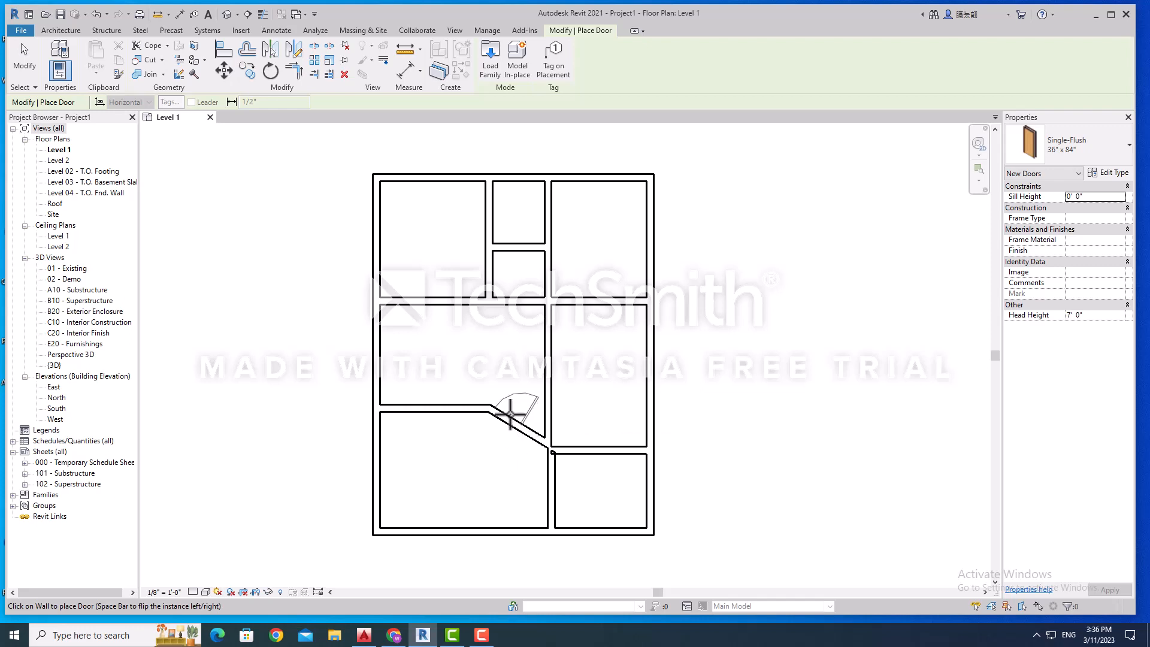
{"action": "left_click", "coordinate": [513, 415]}
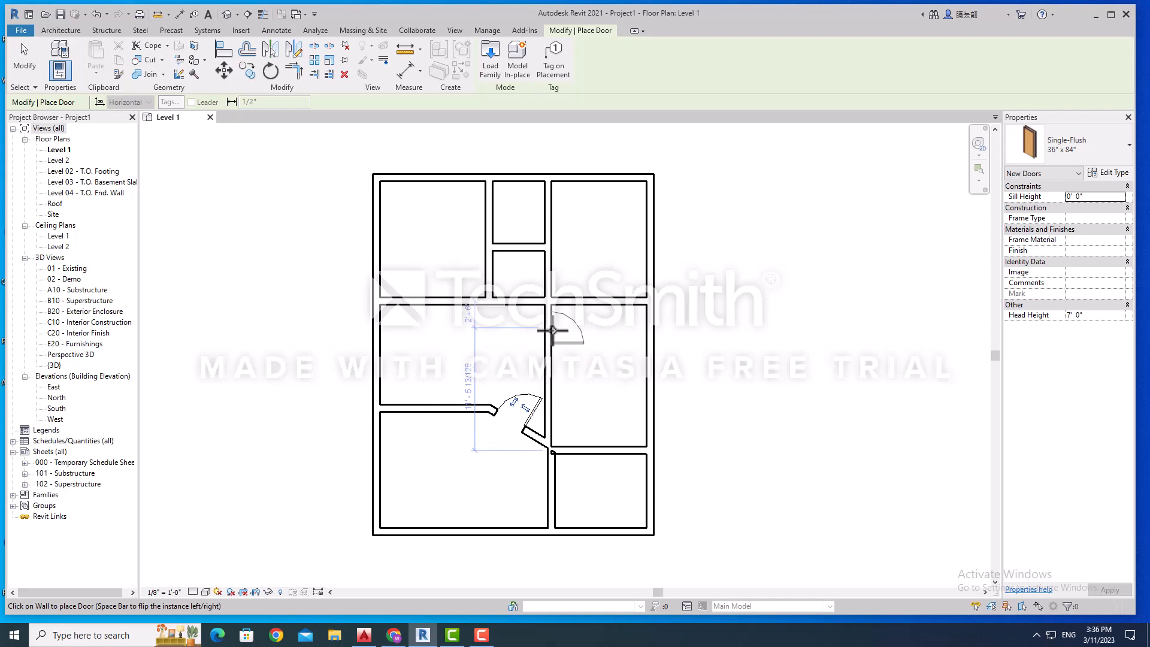
{"action": "left_click", "coordinate": [552, 330]}
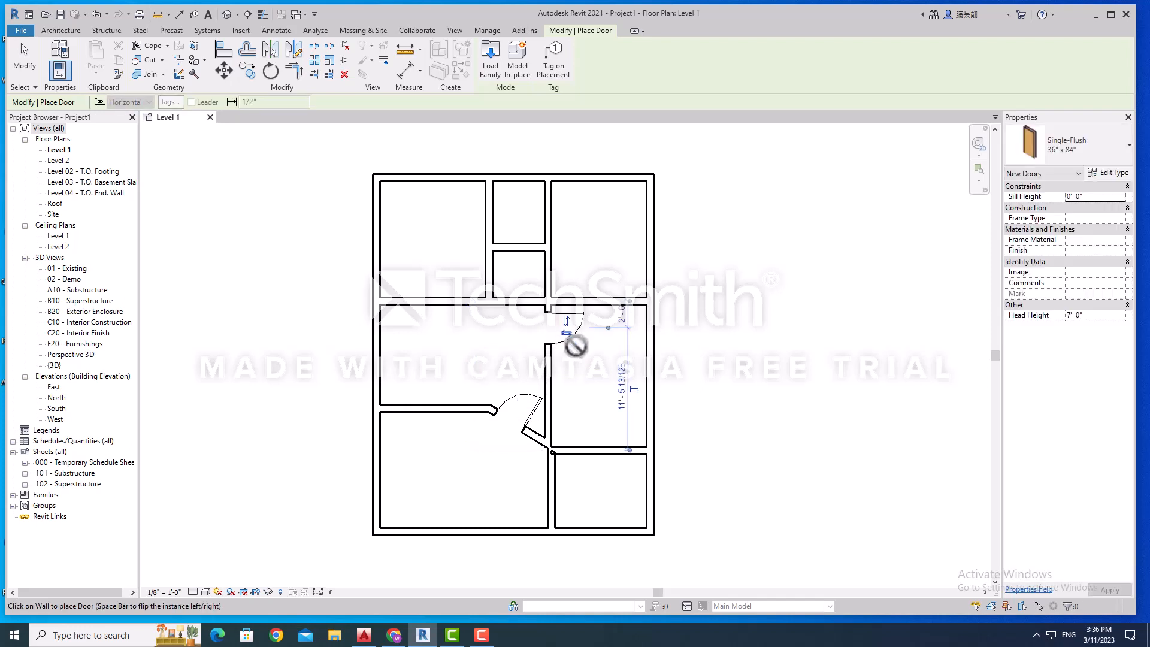
Step: Place 36" x 84" doors in the bottom walls of both upper corner rooms and in both side walls of the small top room
{"action": "left_click", "coordinate": [467, 298]}
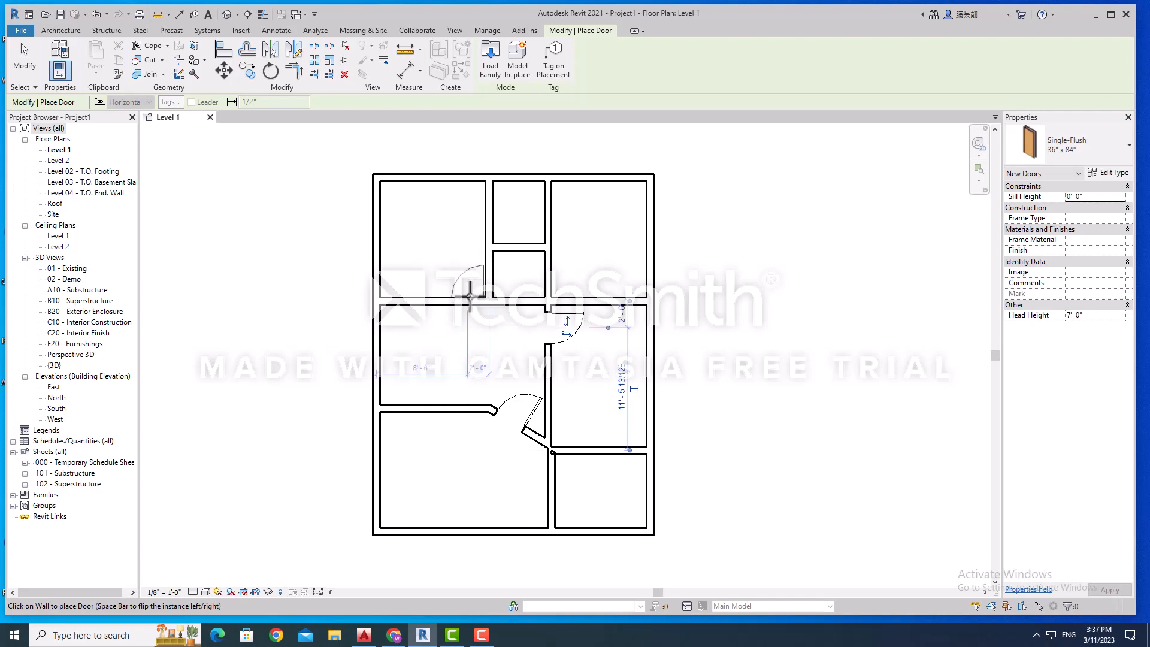
{"action": "left_click", "coordinate": [464, 297]}
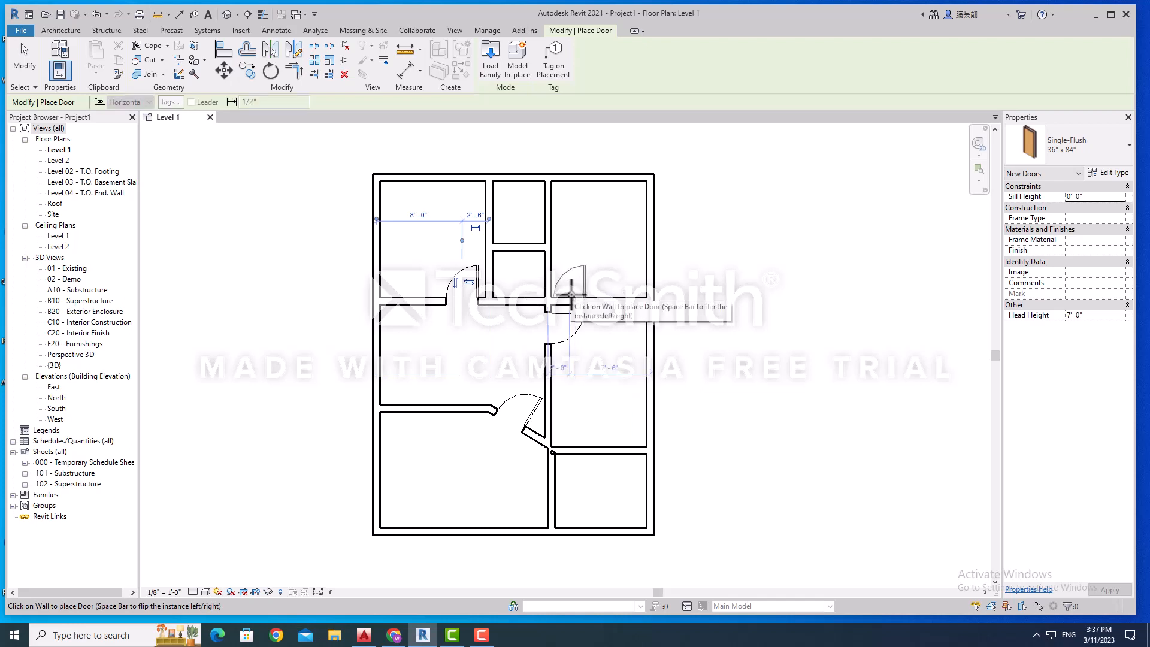
{"action": "left_click", "coordinate": [570, 294]}
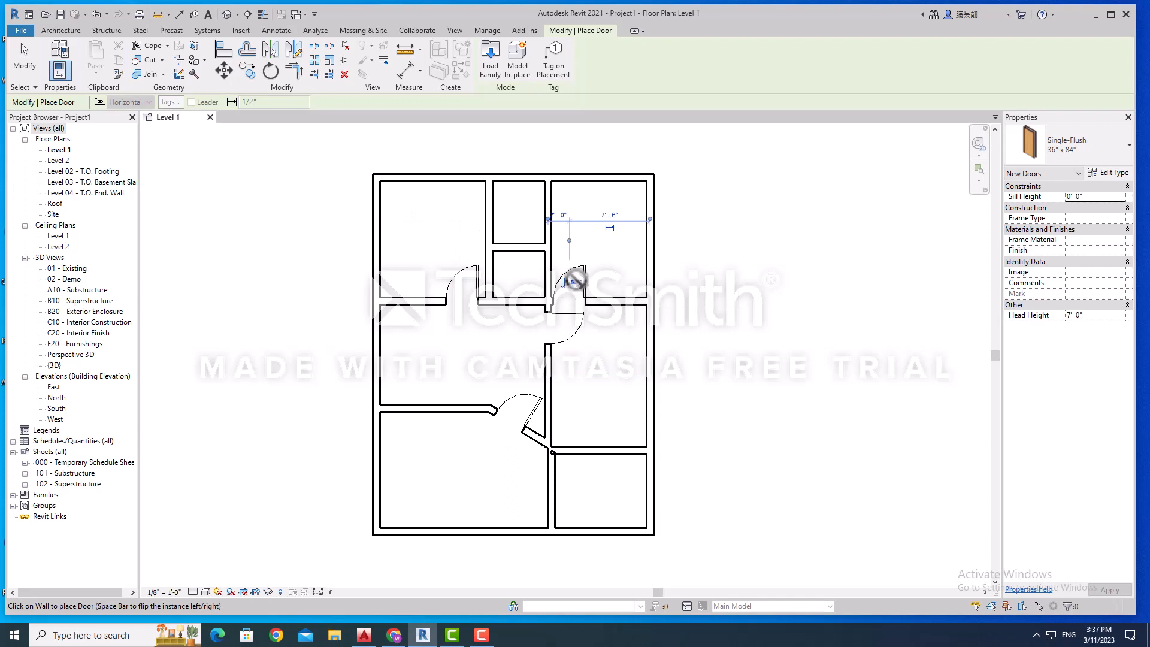
{"action": "left_click", "coordinate": [548, 205]}
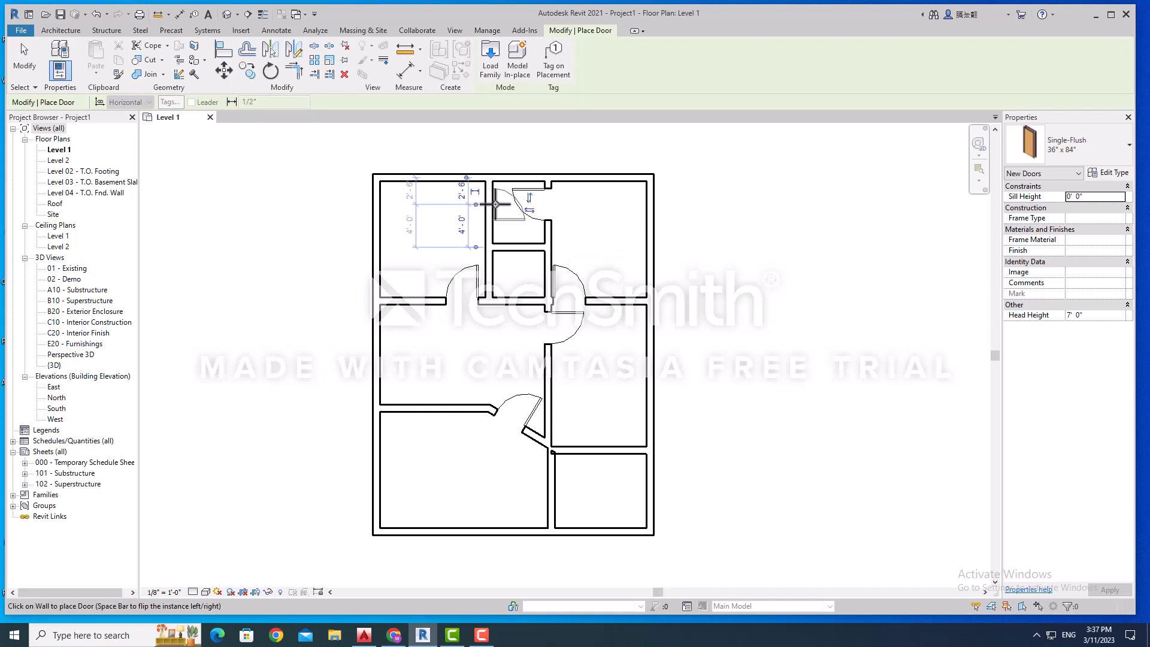
{"action": "left_click", "coordinate": [496, 204]}
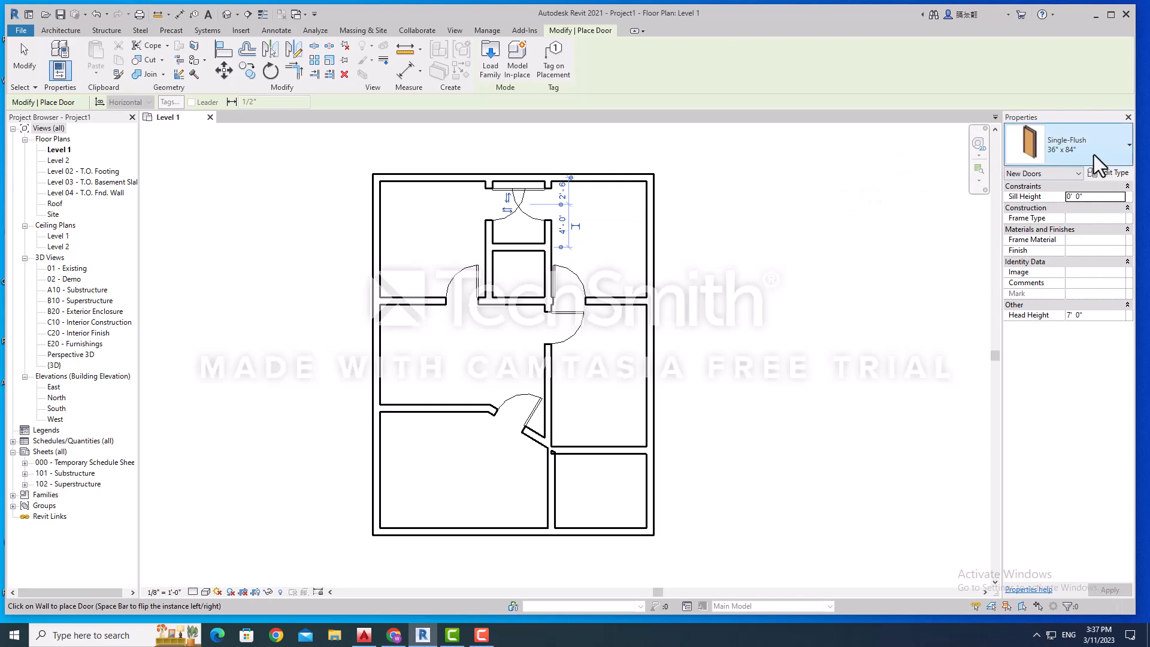
{"action": "left_click", "coordinate": [1074, 161]}
{"action": "left_click", "coordinate": [1048, 208]}
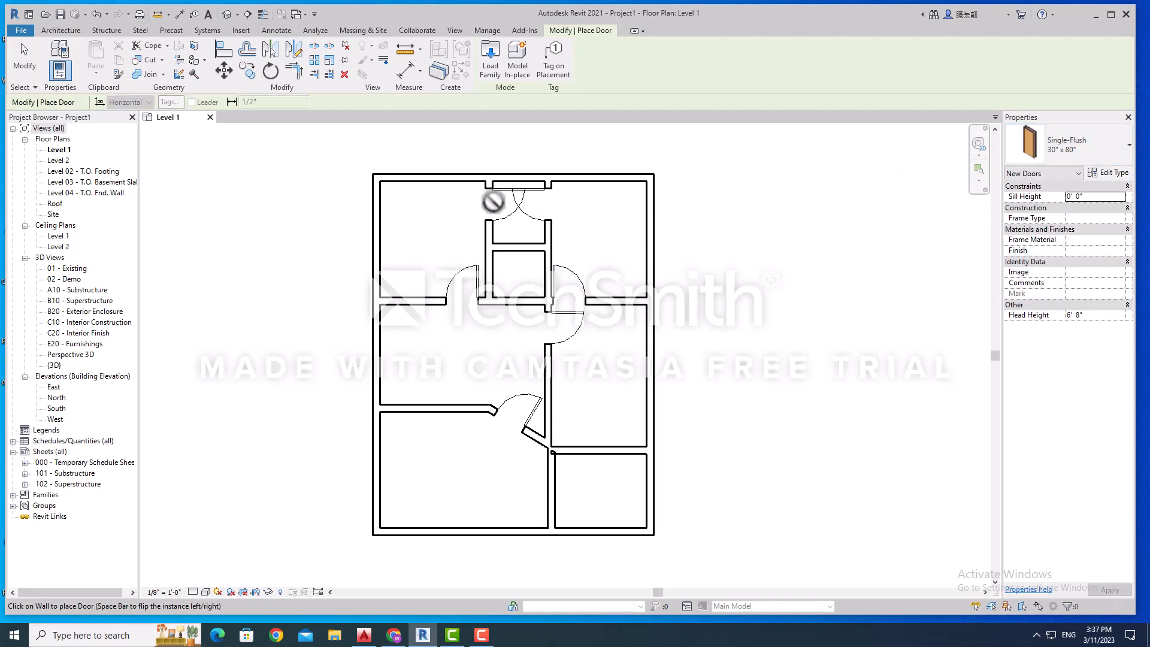
{"action": "key", "text": "Escape"}
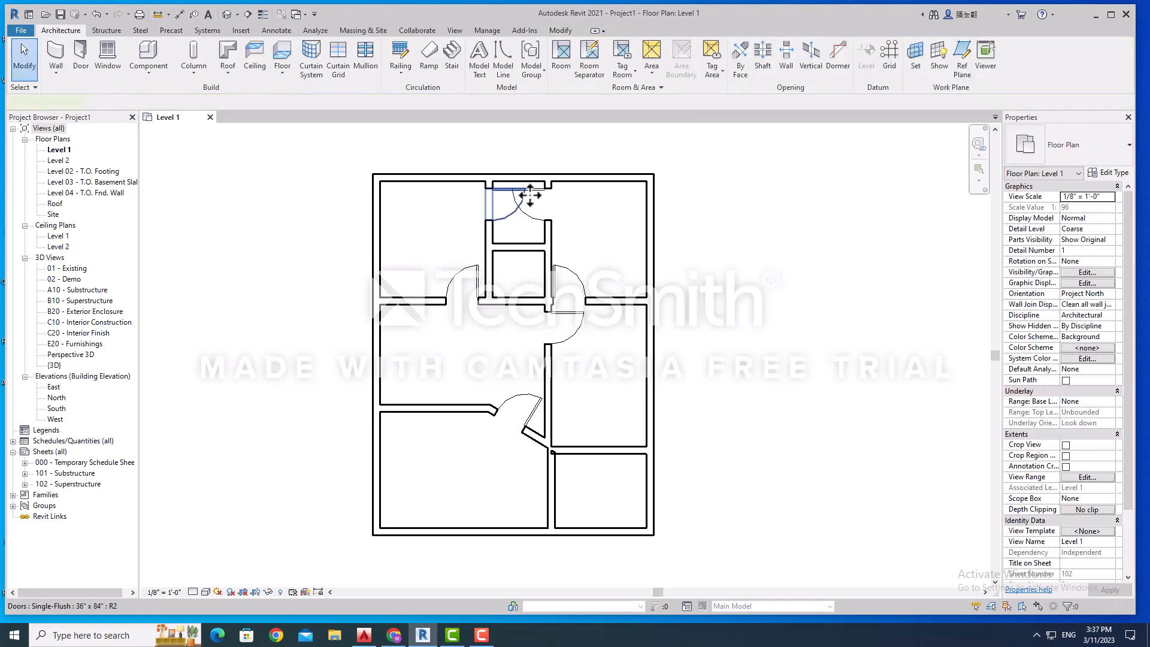
Step: Change both doors of the small top room to the Single-Flush 30" x 80" type
{"action": "left_click", "coordinate": [508, 200]}
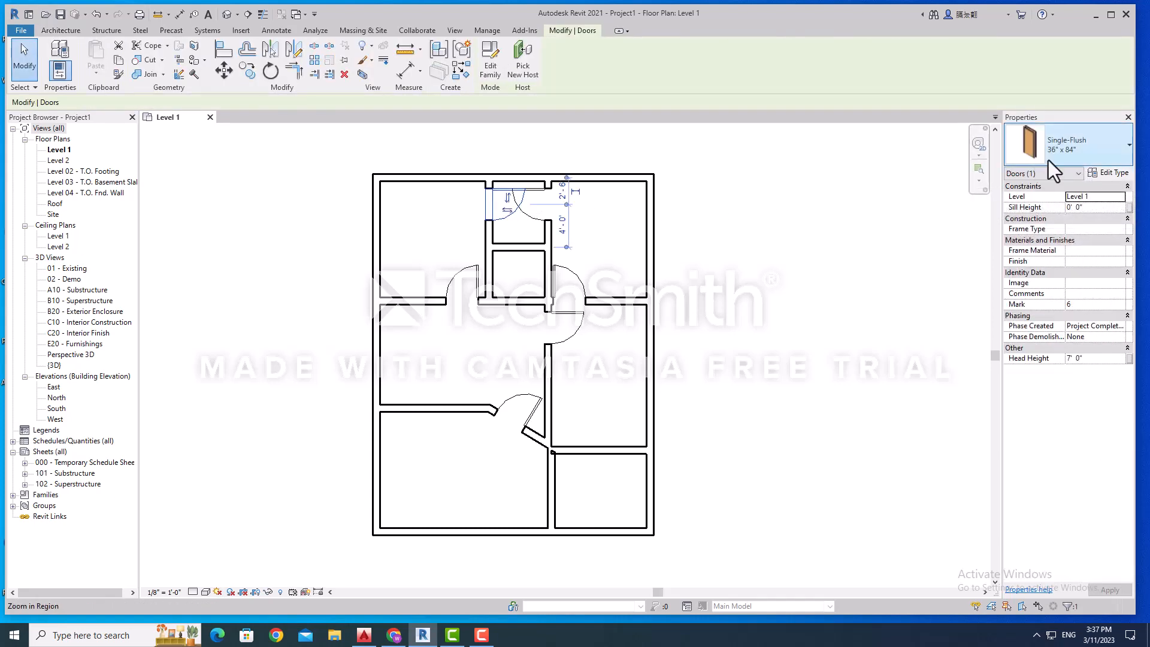
{"action": "left_click", "coordinate": [1094, 149]}
{"action": "left_click", "coordinate": [1041, 206]}
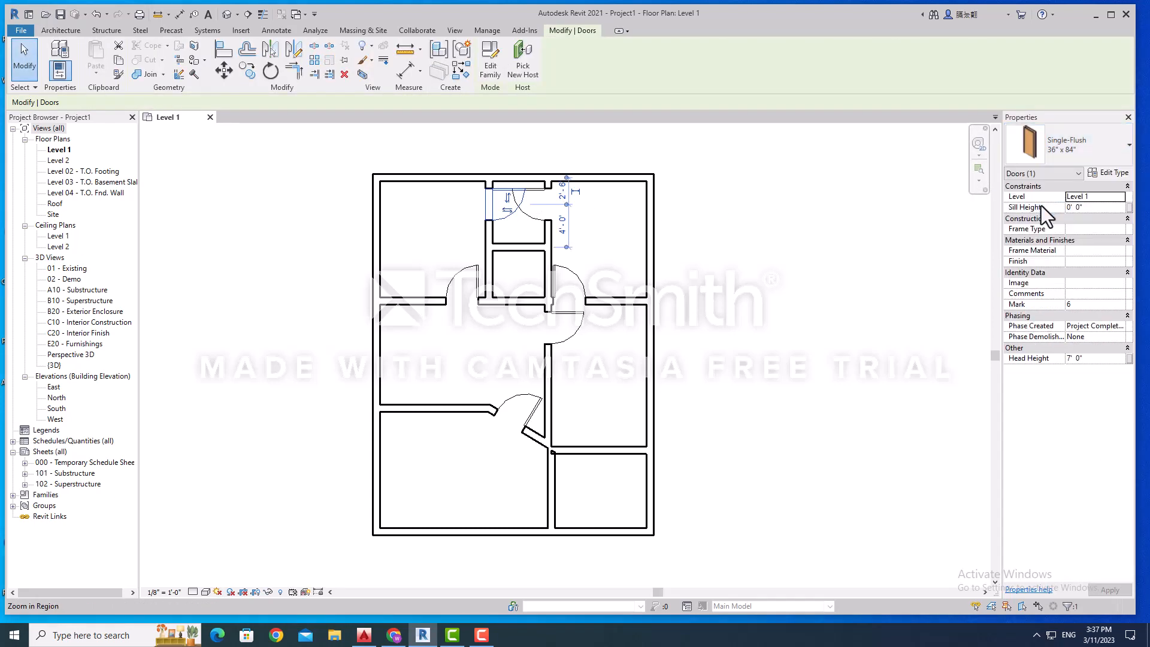
{"action": "left_click", "coordinate": [525, 200]}
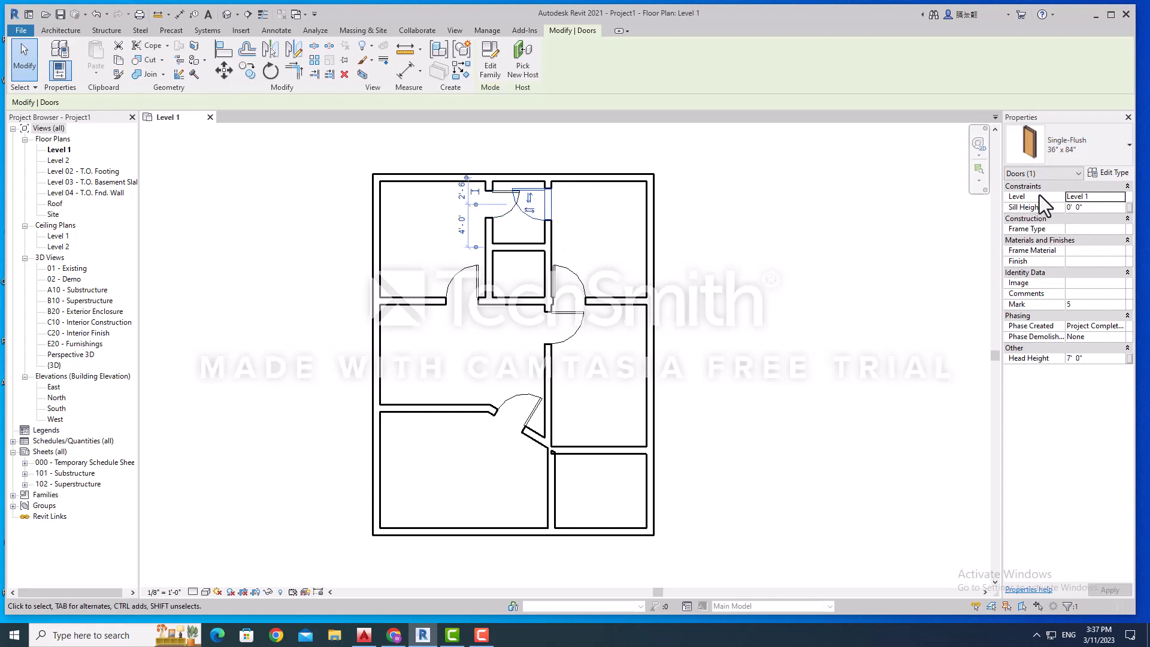
{"action": "left_click", "coordinate": [1101, 155]}
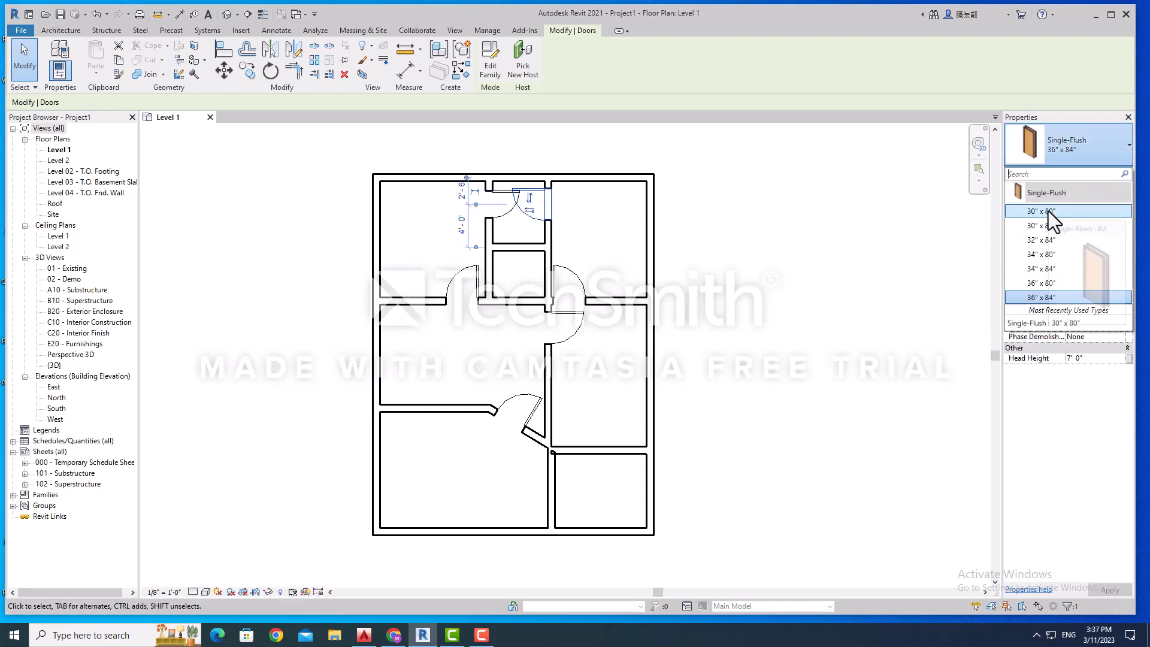
{"action": "left_click", "coordinate": [1048, 209]}
{"action": "left_click", "coordinate": [576, 223]}
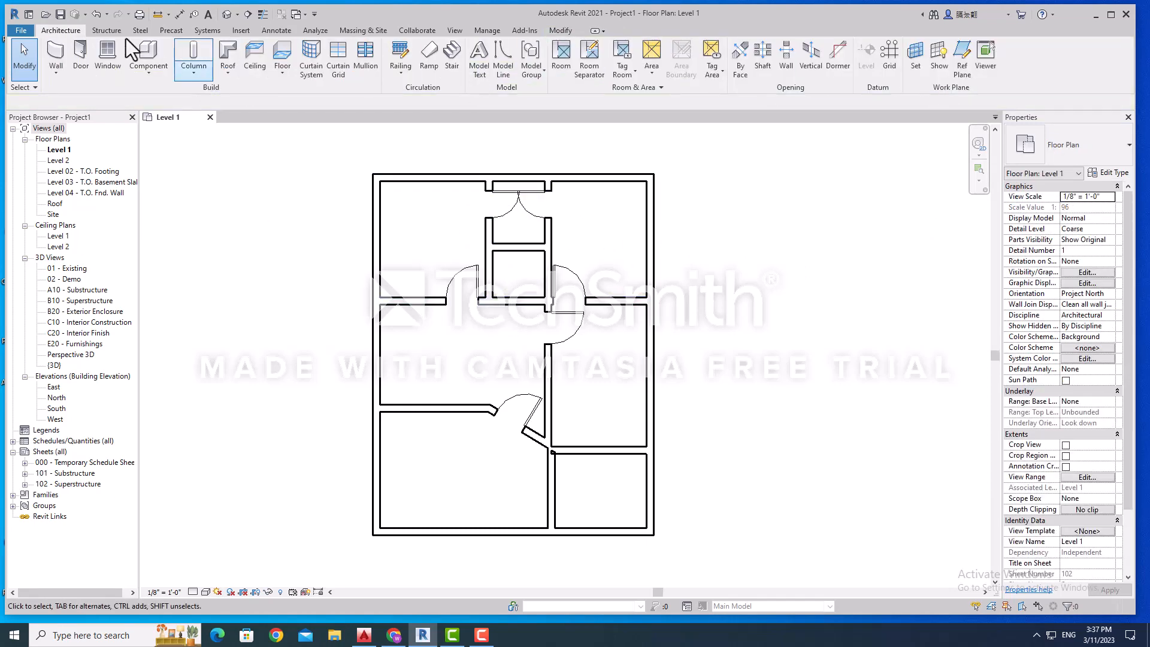
Step: Place Fixed 36" x 48" windows in both horizontal walls of the lower small central room and beside the doors of the upper corner rooms
{"action": "left_click", "coordinate": [110, 55]}
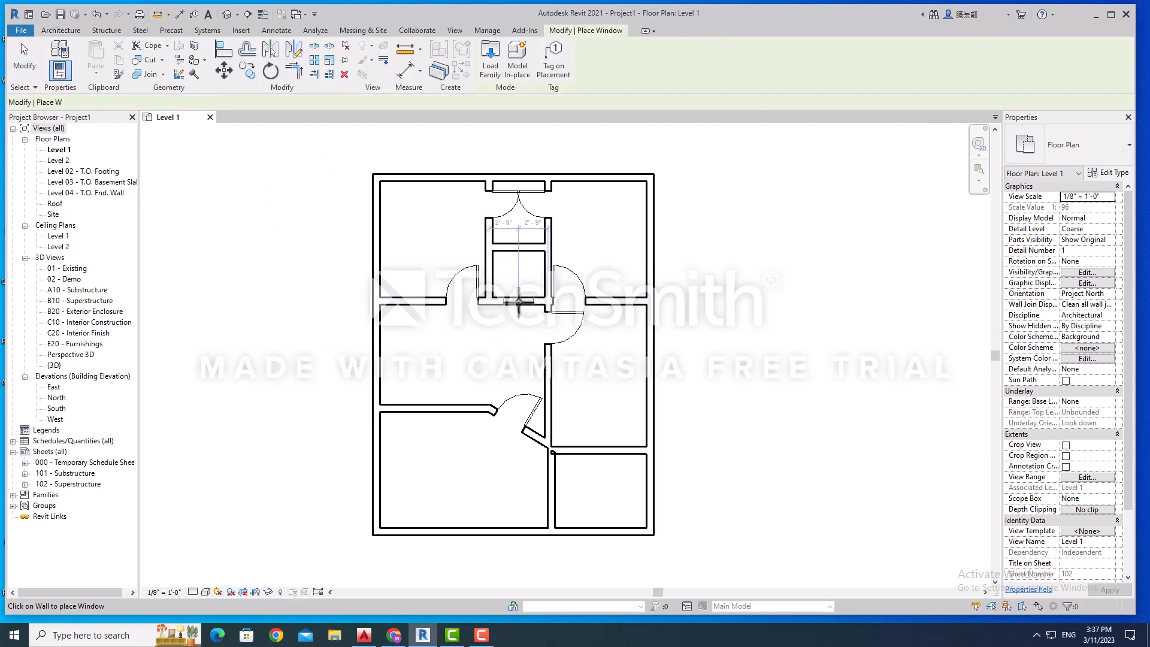
{"action": "left_click", "coordinate": [516, 246]}
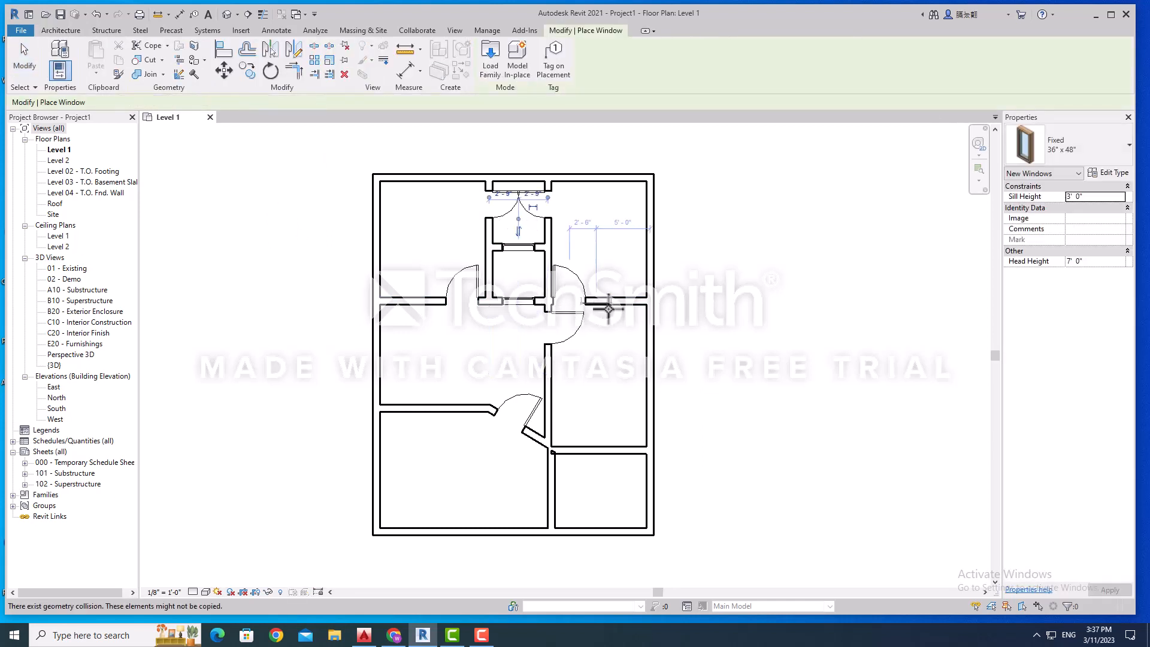
{"action": "left_click", "coordinate": [413, 302]}
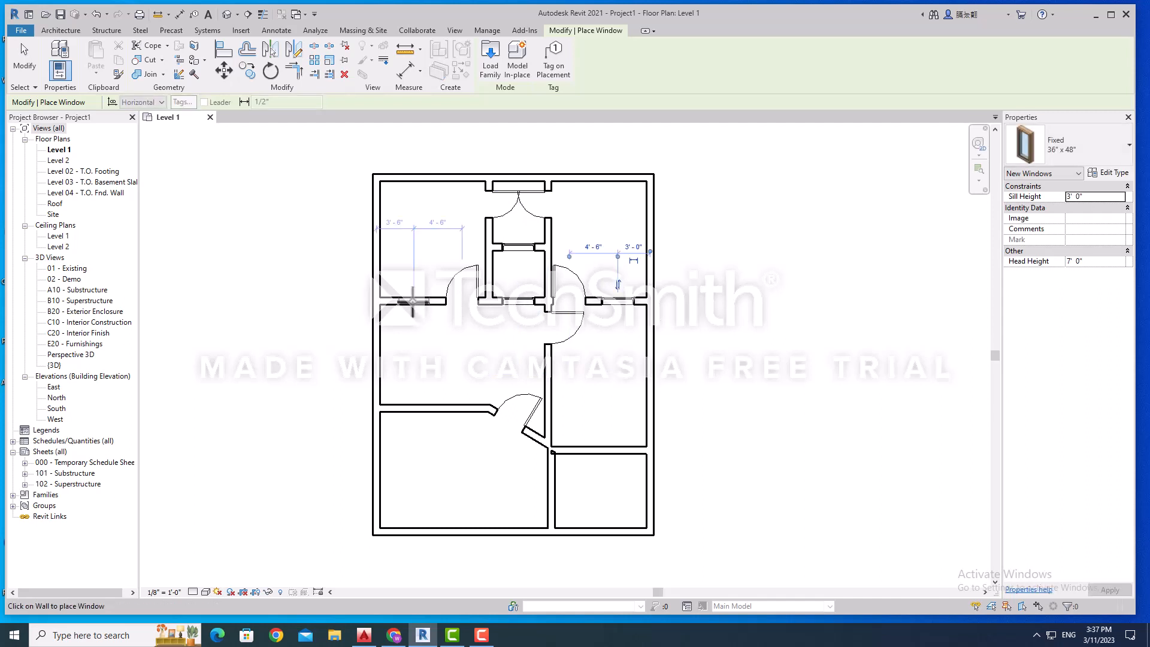
Step: Place Fixed 36" x 48" windows in the upper and outer side walls of the lower-left room and both horizontal walls of the lower-right room
{"action": "left_click", "coordinate": [414, 409]}
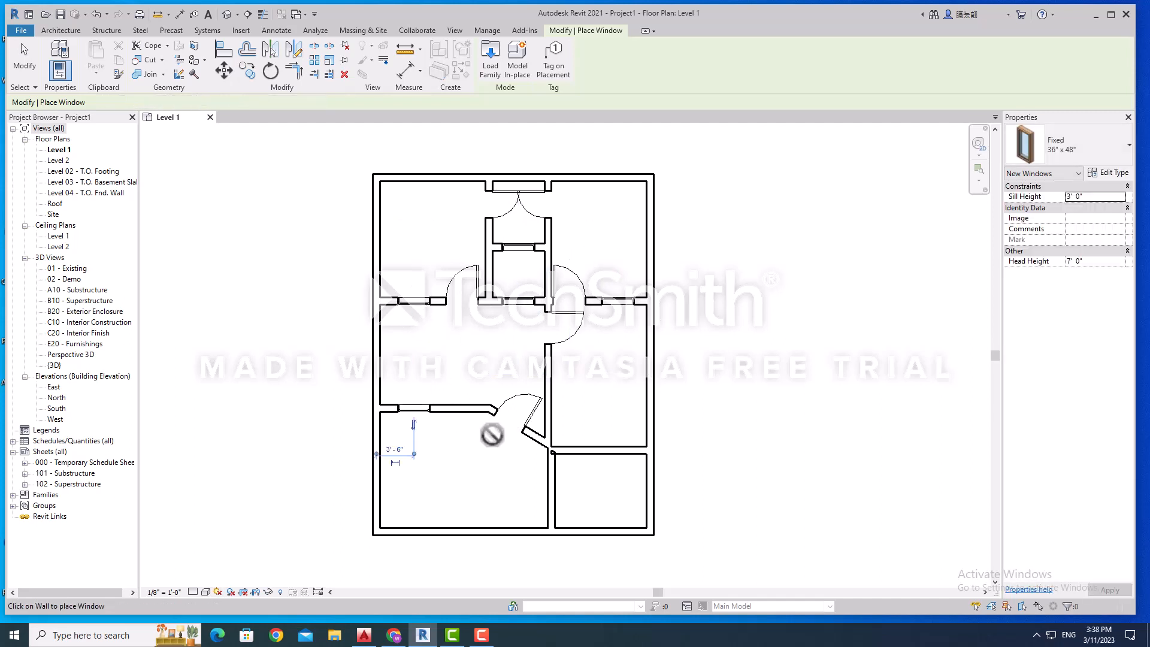
{"action": "left_click", "coordinate": [598, 458]}
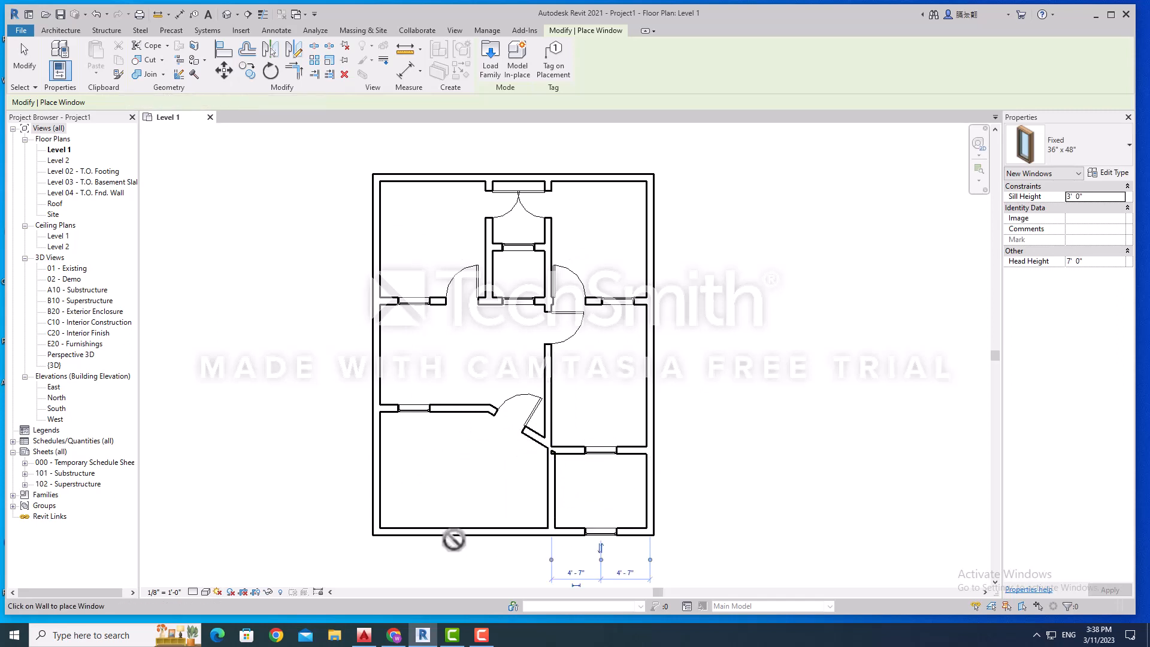
{"action": "left_click", "coordinate": [379, 456]}
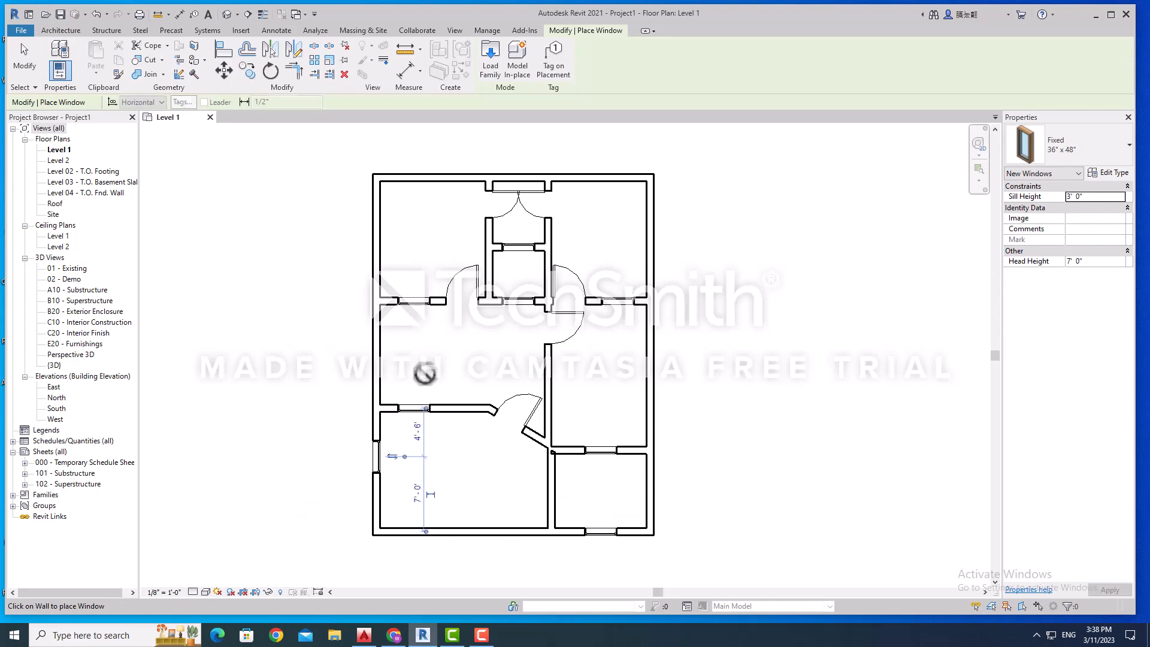
Step: Load the Door-Double-Sliding family from the Imperial library's Doors folder and make its 68" x 80" type current for door placement
{"action": "scroll", "coordinate": [443, 175], "scroll_direction": "down", "scroll_amount": 1}
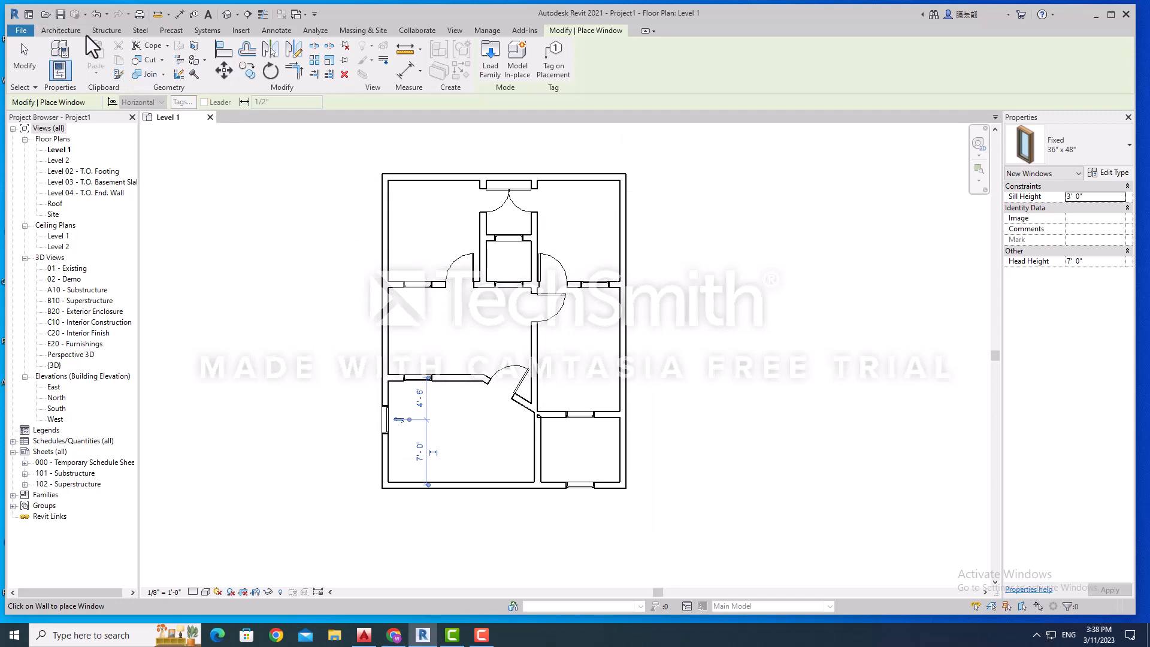
{"action": "left_click", "coordinate": [60, 30]}
{"action": "left_click", "coordinate": [80, 57]}
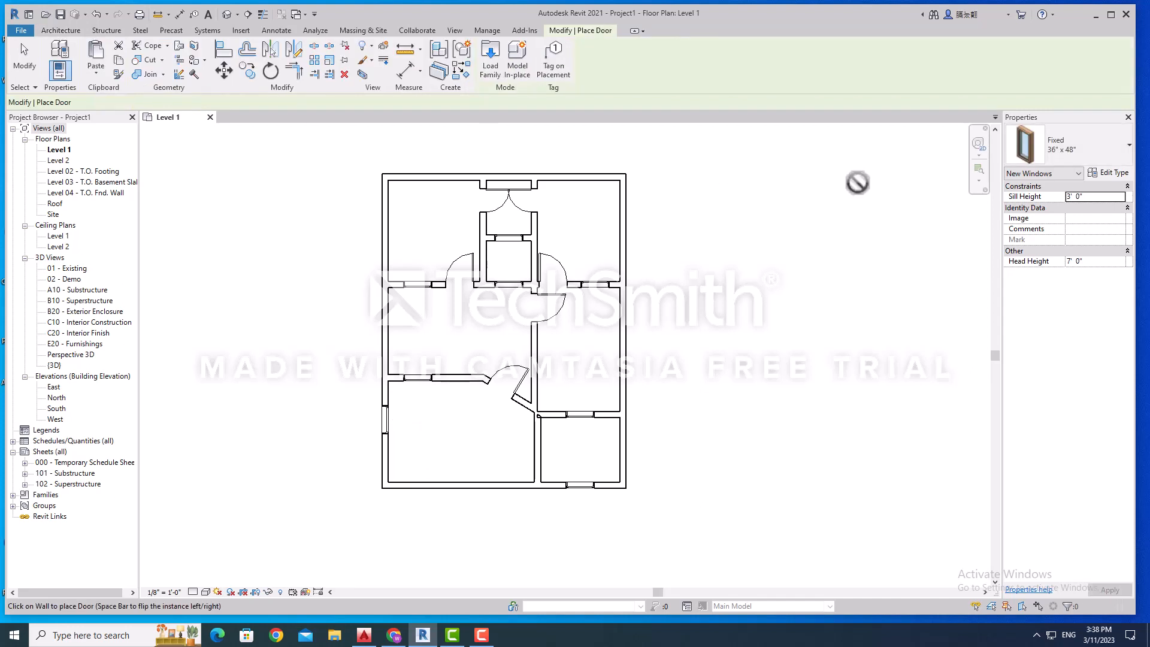
{"action": "left_click", "coordinate": [1101, 156]}
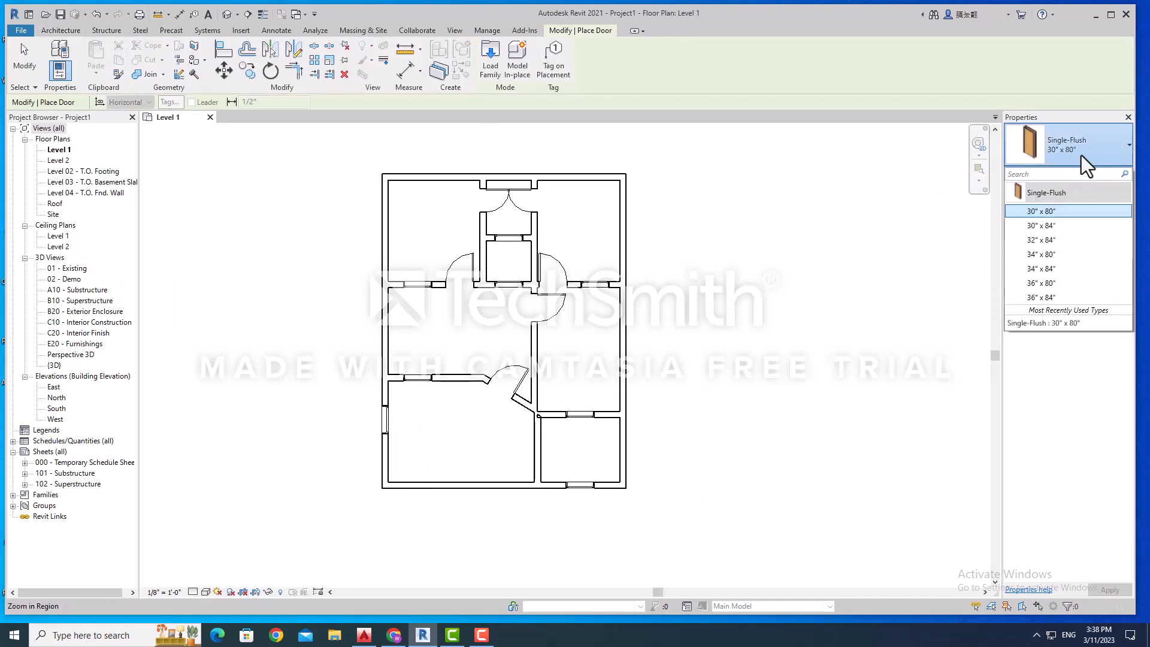
{"action": "left_click", "coordinate": [1082, 157]}
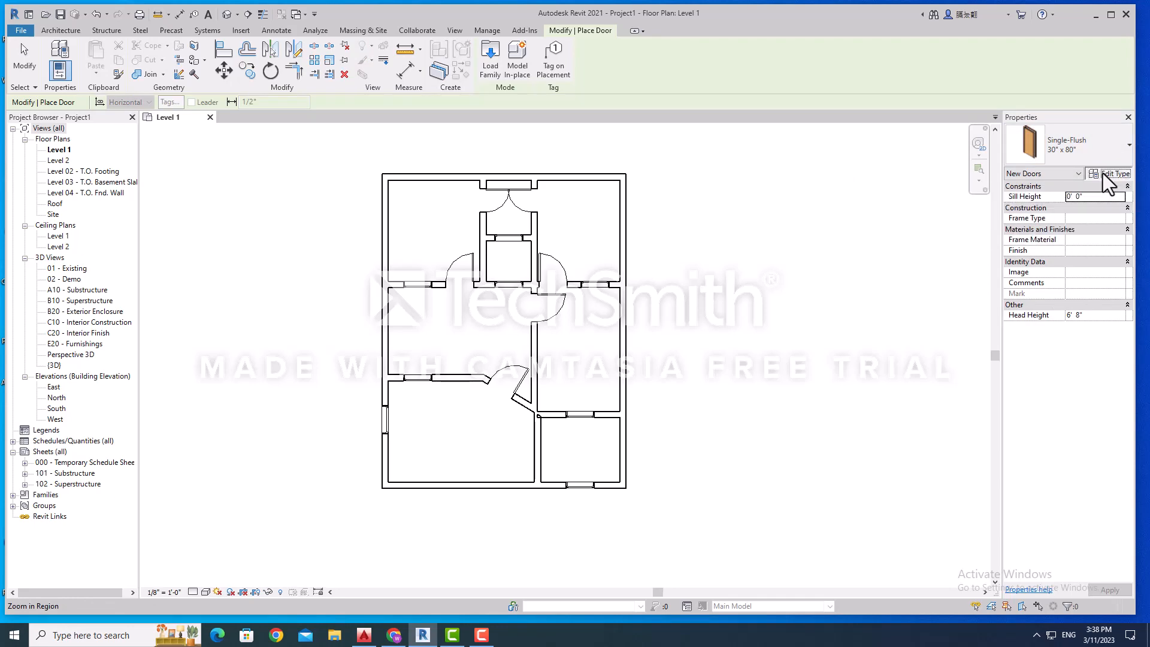
{"action": "left_click", "coordinate": [1102, 174]}
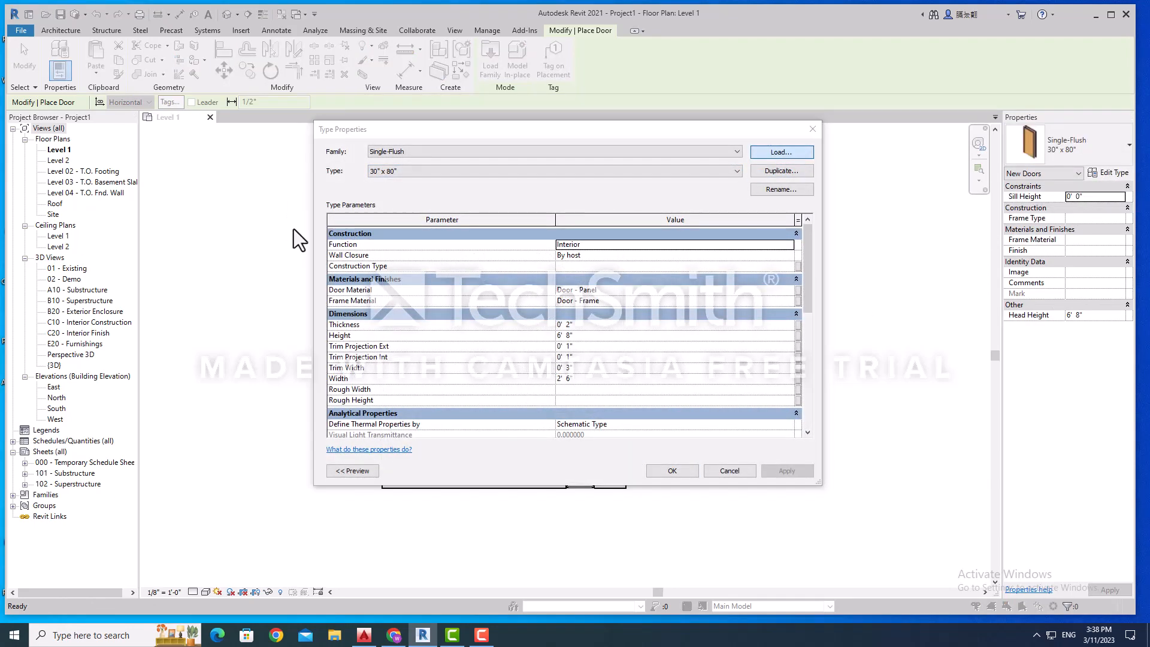
{"action": "scroll", "coordinate": [440, 357], "scroll_direction": "down", "scroll_amount": 6}
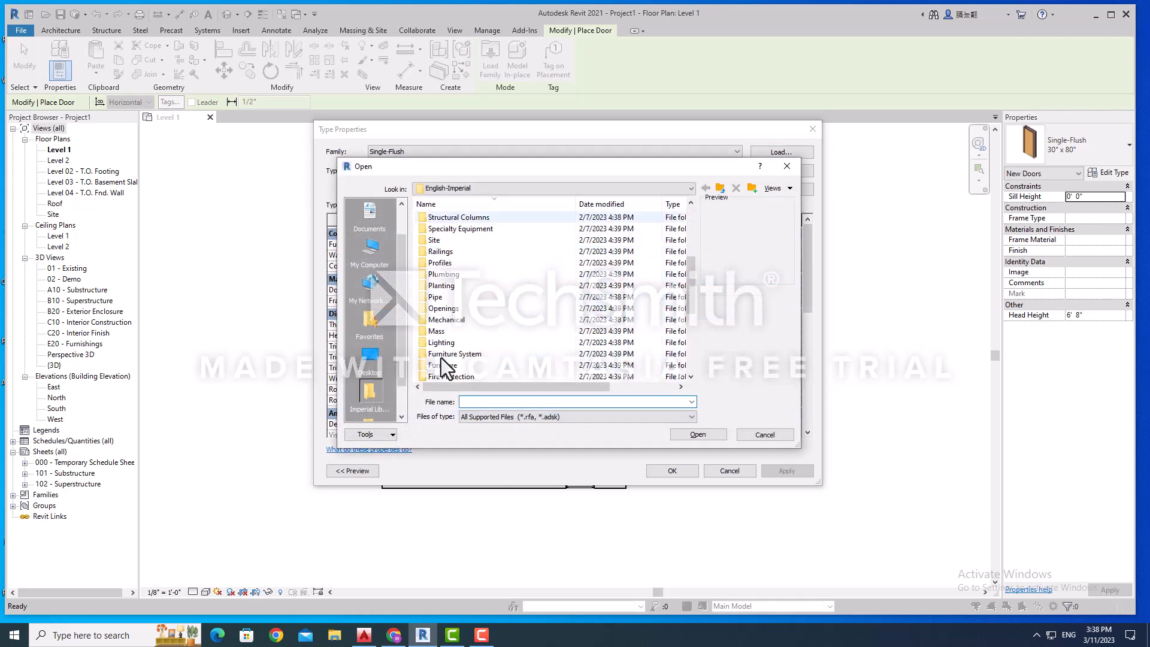
{"action": "scroll", "coordinate": [453, 353], "scroll_direction": "down", "scroll_amount": 2}
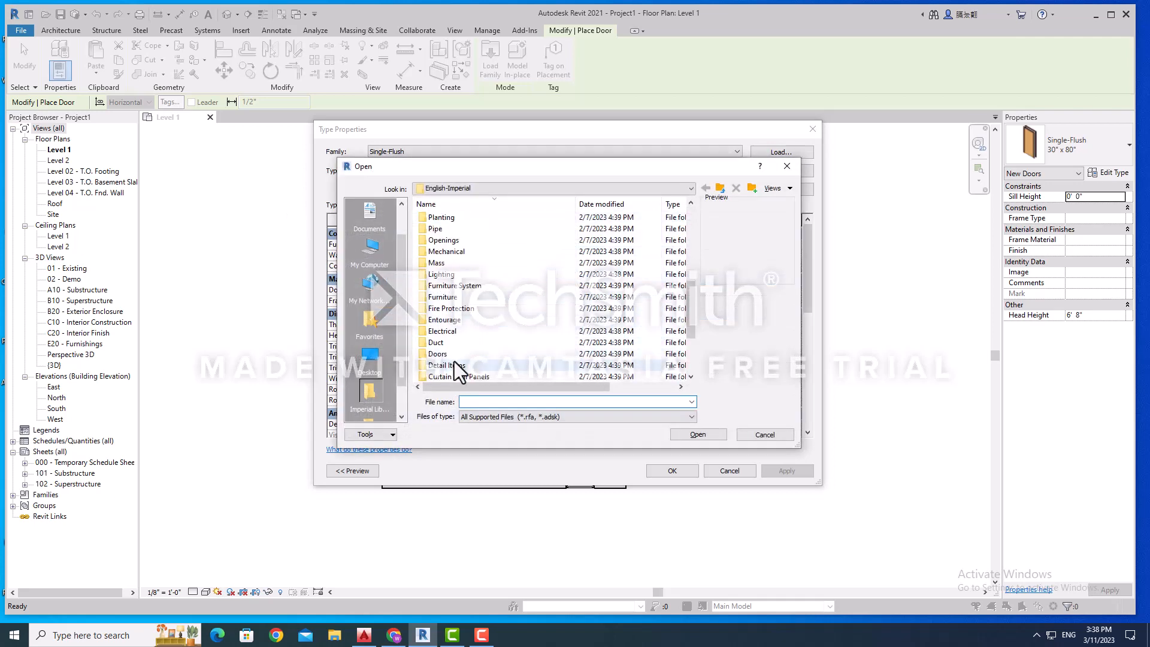
{"action": "double_click", "coordinate": [444, 319]}
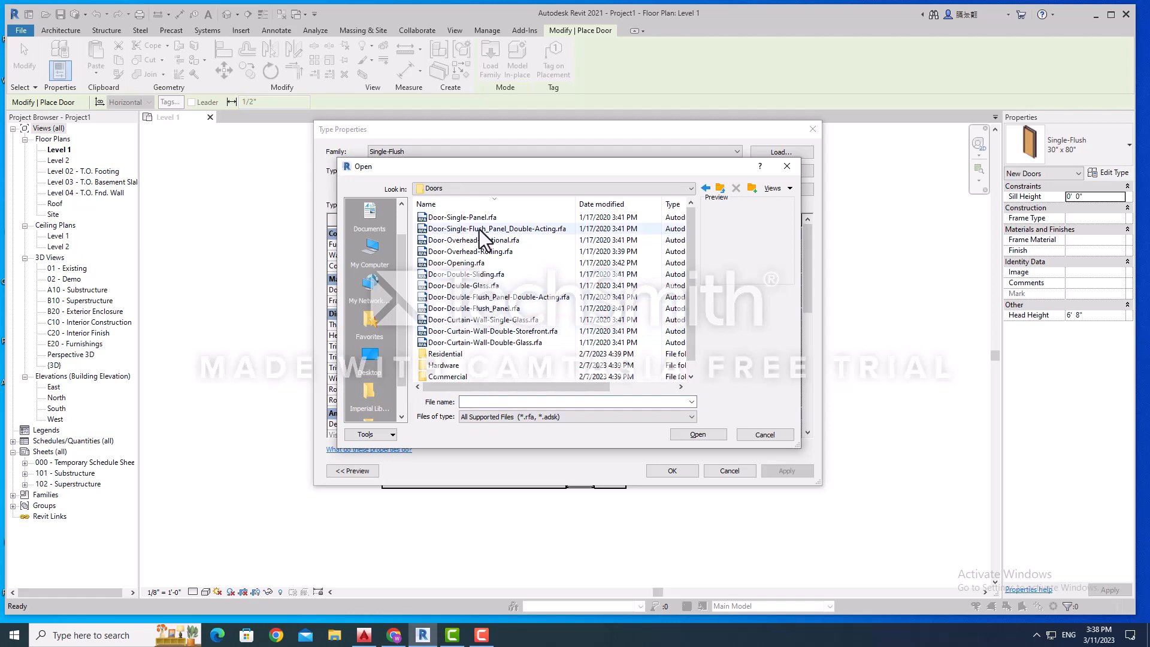
{"action": "left_click", "coordinate": [476, 276]}
{"action": "double_click", "coordinate": [477, 277]}
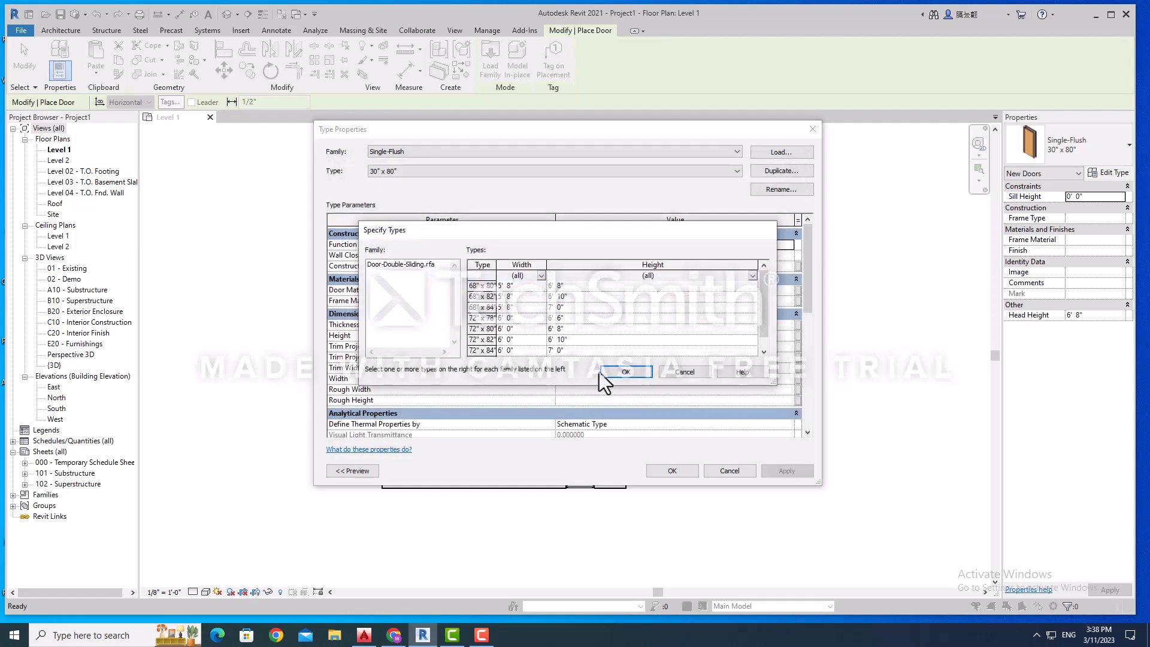
{"action": "left_click", "coordinate": [622, 372]}
{"action": "left_click", "coordinate": [672, 471]}
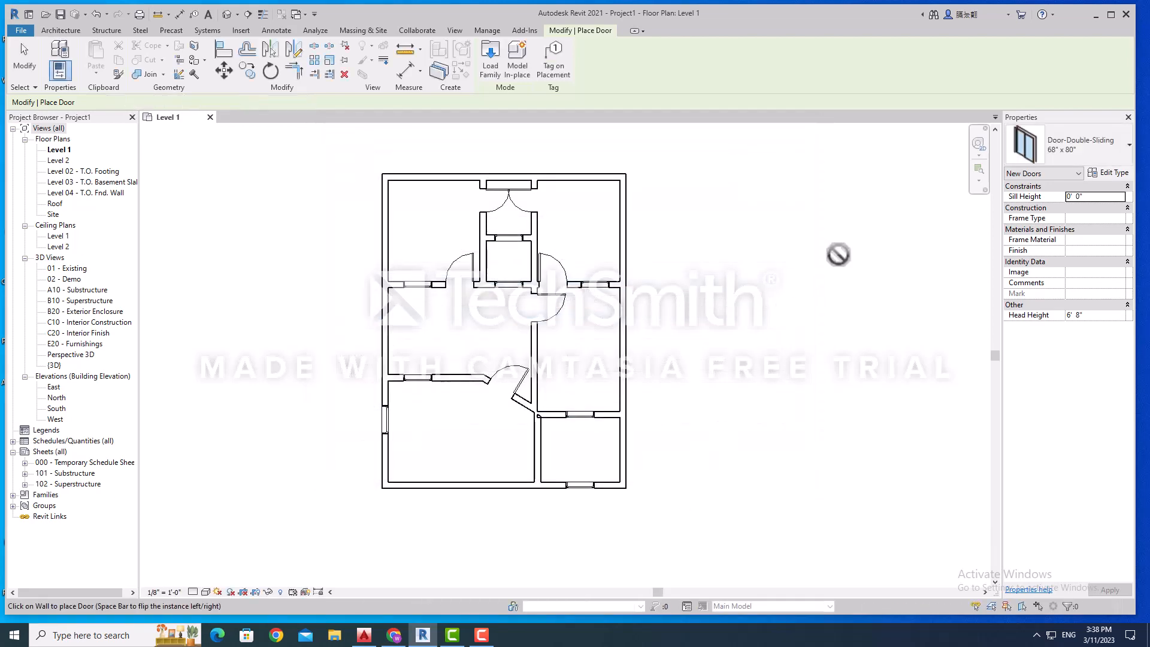
Step: Place the sliding door in the lower-left room's bottom wall with flipped facing, and a Single-Flush 30" x 80" door between the two lower rooms
{"action": "left_click", "coordinate": [452, 487]}
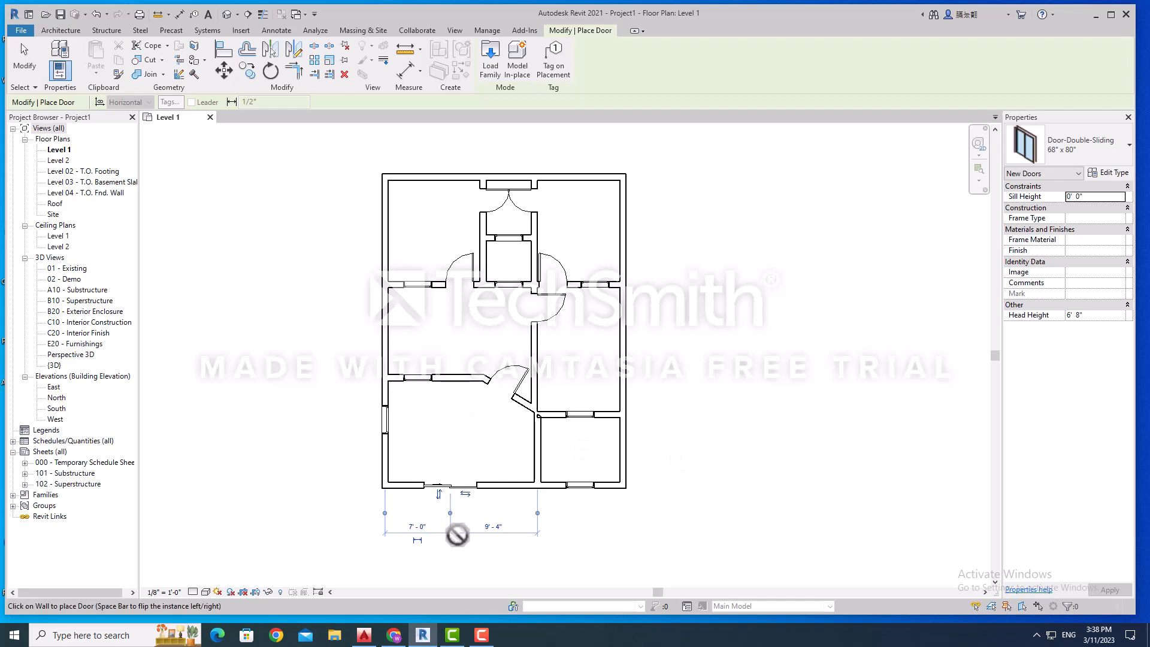
{"action": "left_click", "coordinate": [437, 494]}
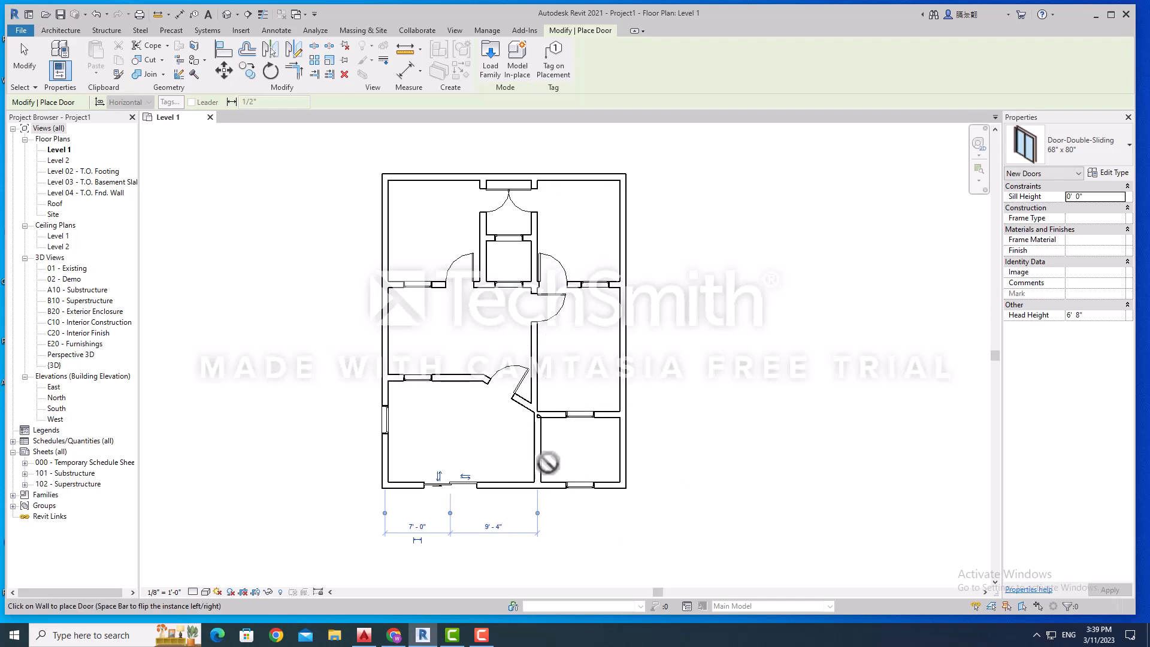
{"action": "left_click", "coordinate": [60, 30]}
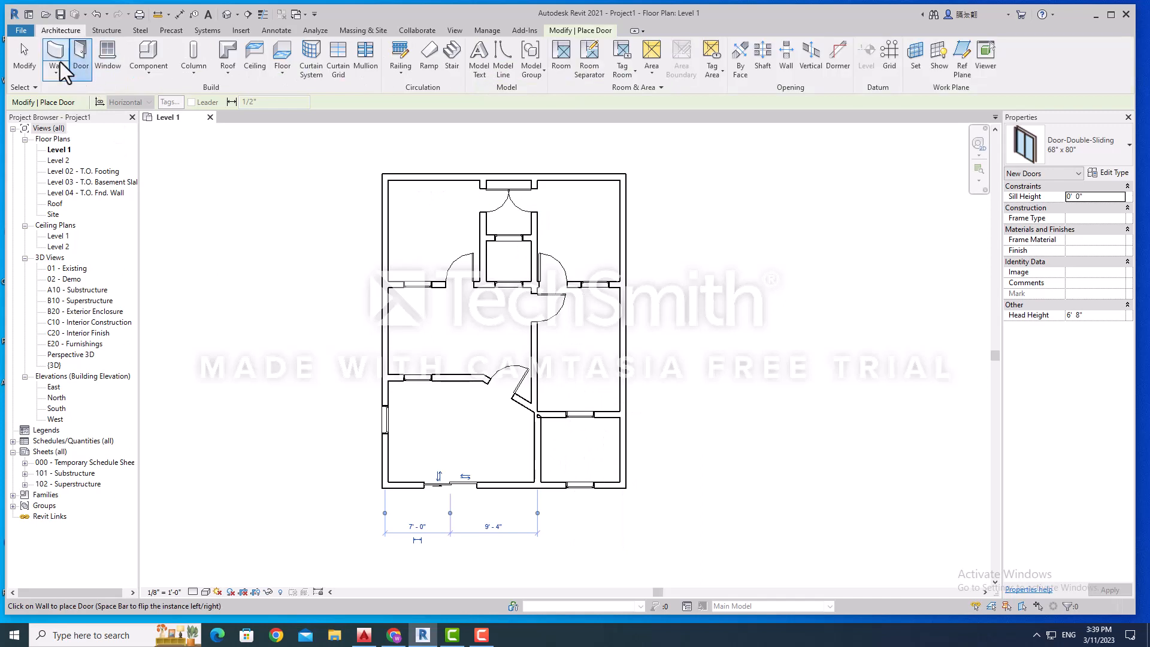
{"action": "left_click", "coordinate": [1098, 160]}
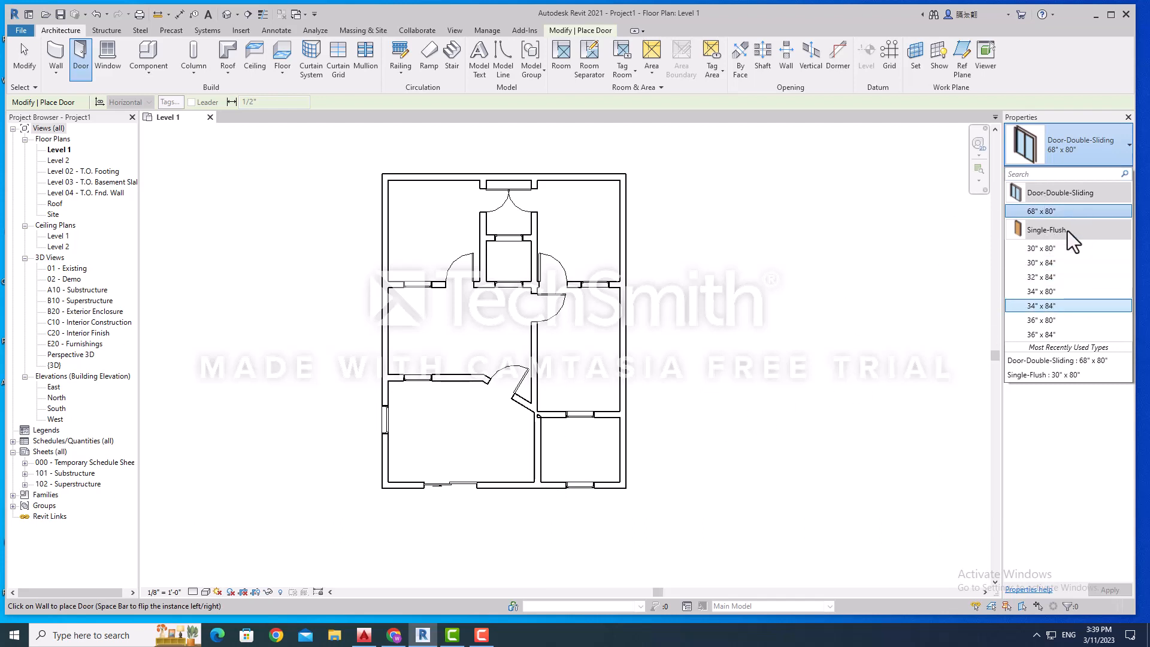
{"action": "left_click", "coordinate": [1061, 249]}
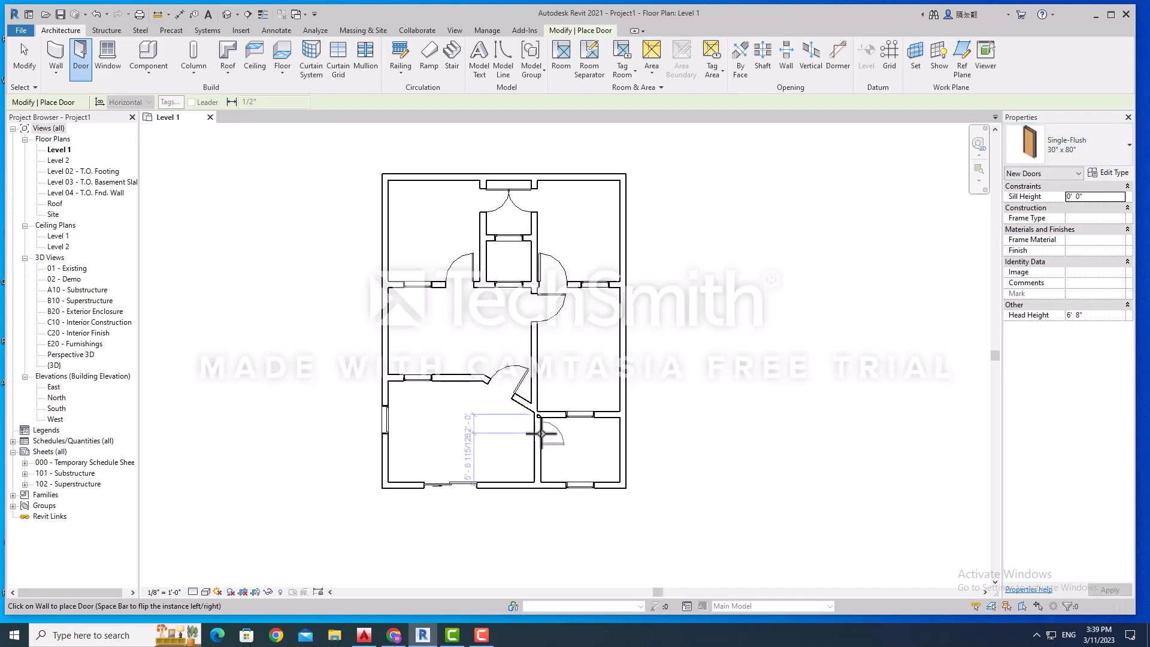
{"action": "left_click", "coordinate": [544, 466]}
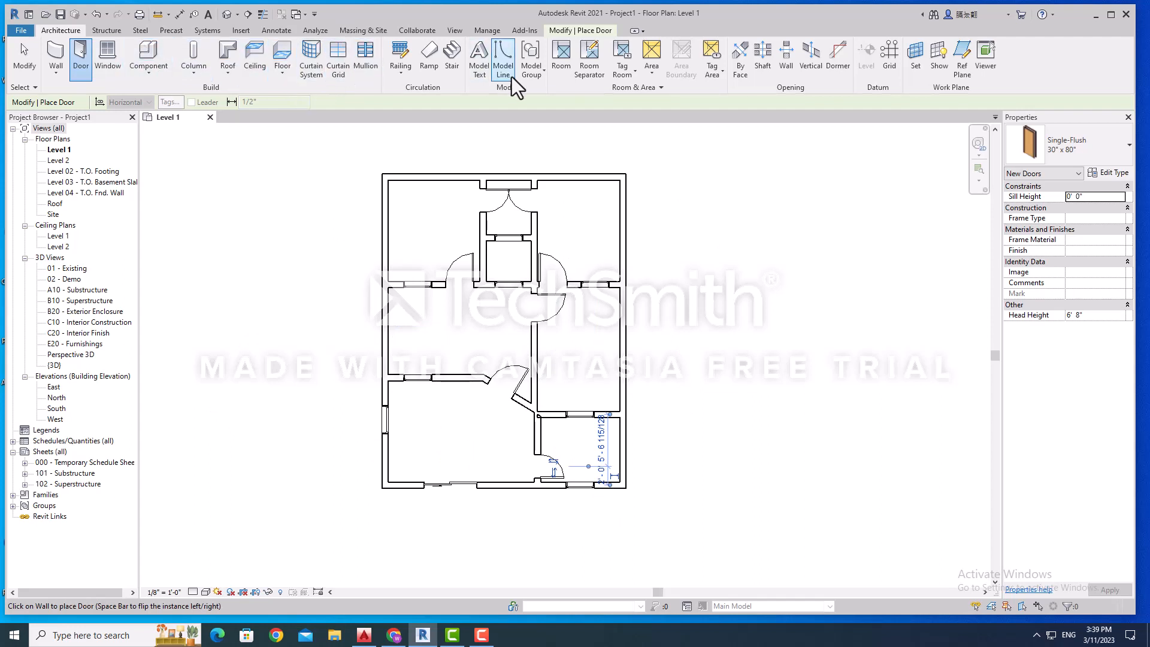
Step: Create a straight stair run about 10'-10" long beside the lower-left room's outer side wall, running up from the bottom wall
{"action": "left_click", "coordinate": [444, 59]}
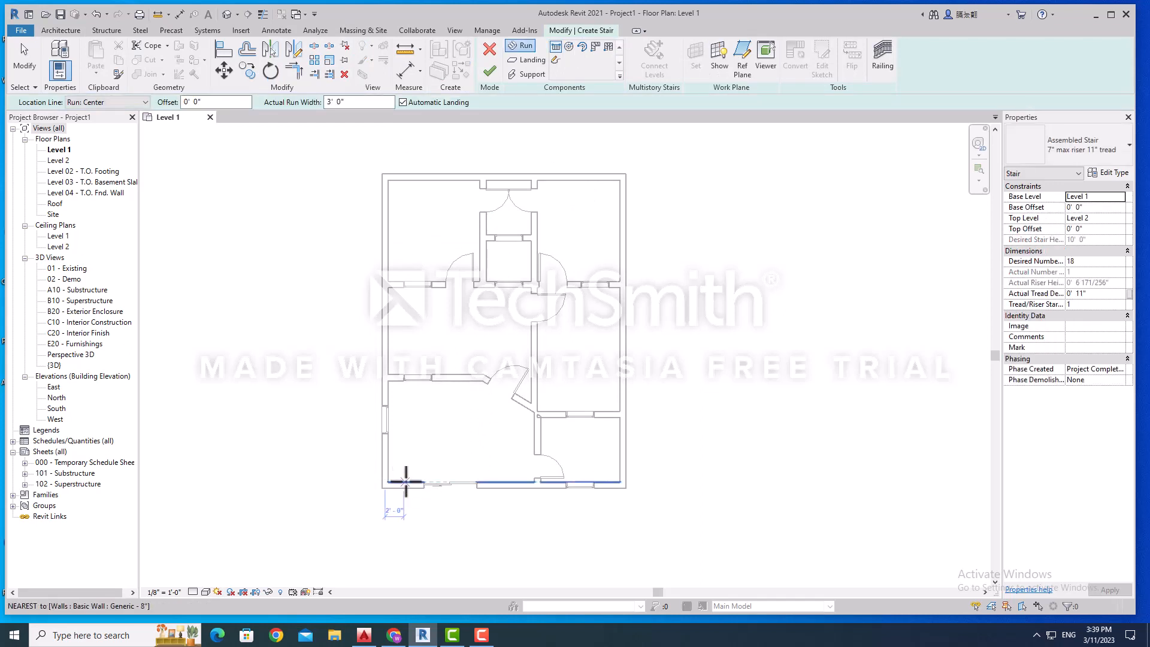
{"action": "left_click", "coordinate": [404, 481]}
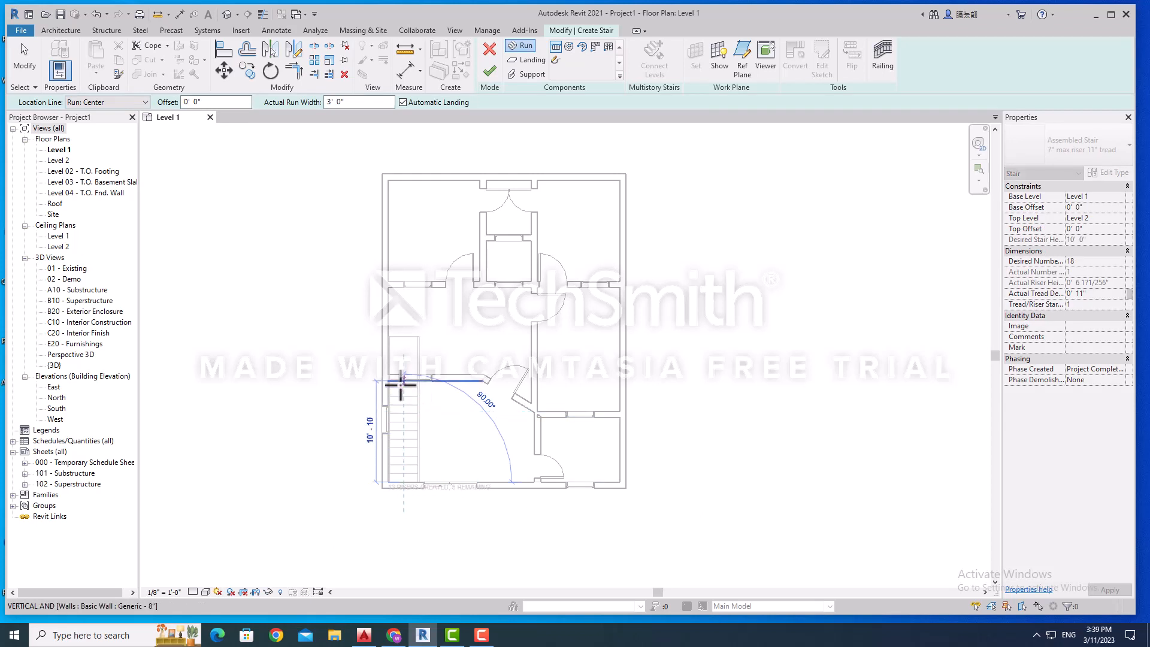
{"action": "left_click", "coordinate": [401, 382]}
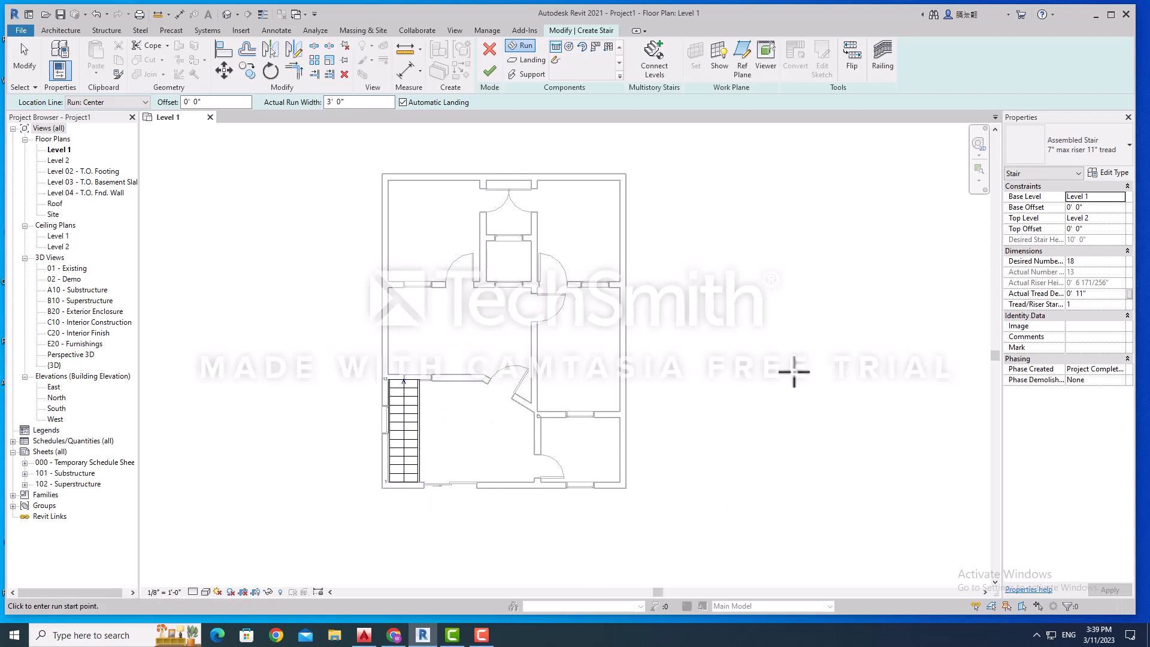
{"action": "left_click", "coordinate": [494, 73]}
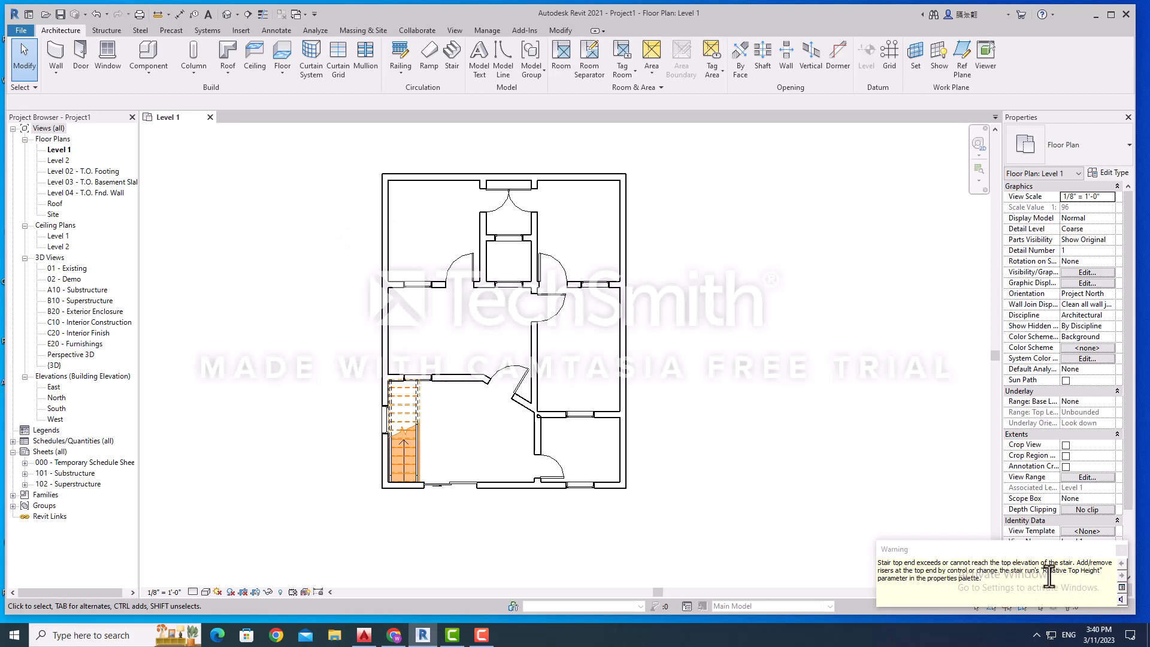
{"action": "left_click", "coordinate": [1121, 550]}
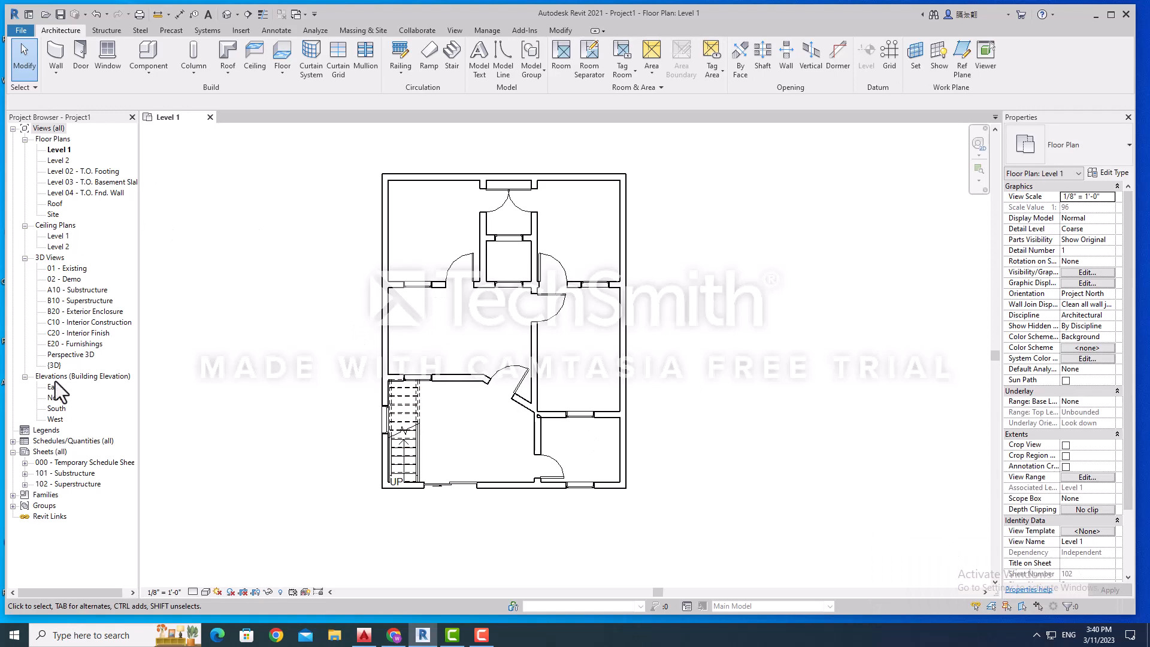
Step: Open the default {3D} view and examine the stair, railings, sliding door and windows around the stair room
{"action": "double_click", "coordinate": [60, 365]}
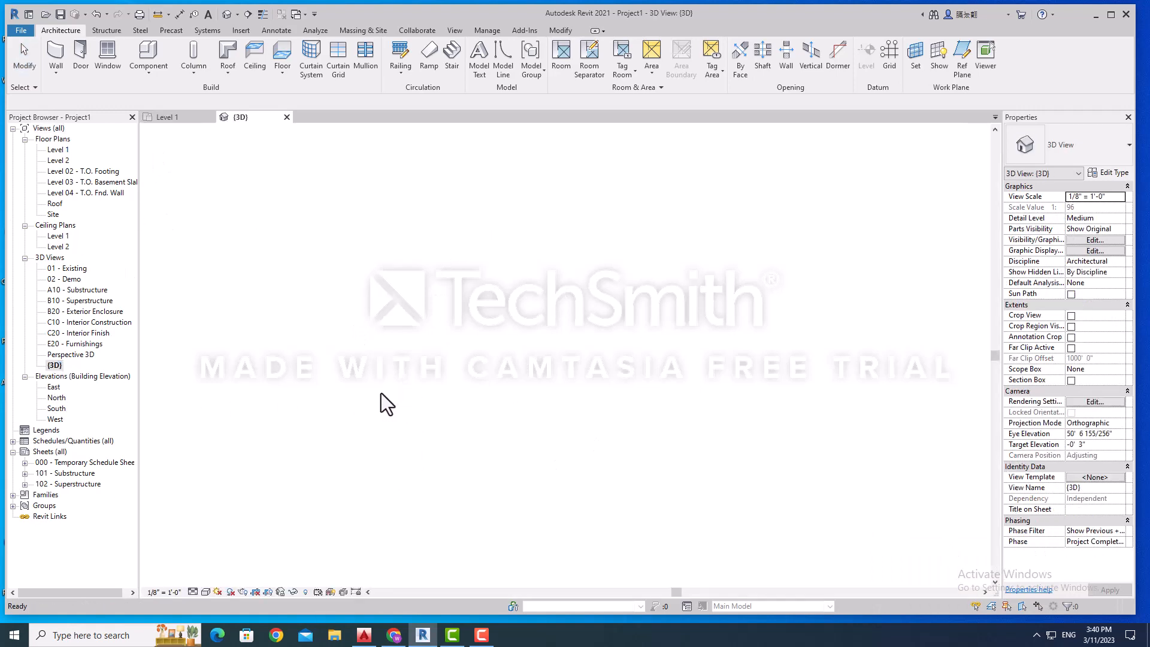
{"action": "scroll", "coordinate": [473, 308], "scroll_direction": "up", "scroll_amount": 5}
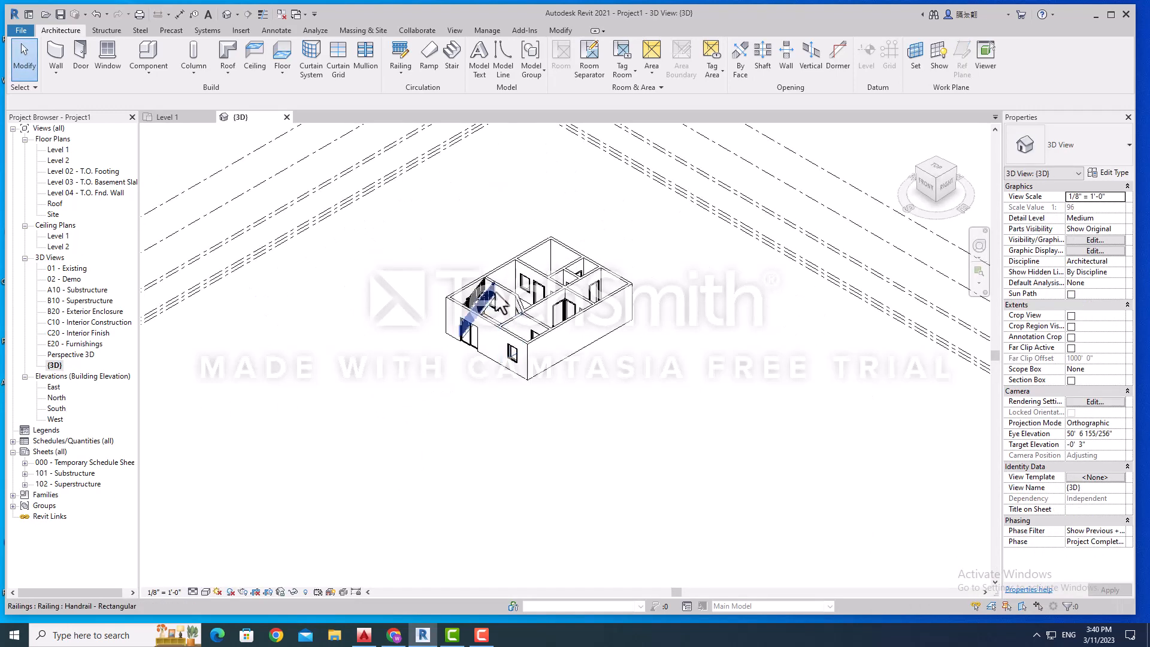
{"action": "scroll", "coordinate": [446, 303], "scroll_direction": "up", "scroll_amount": 3}
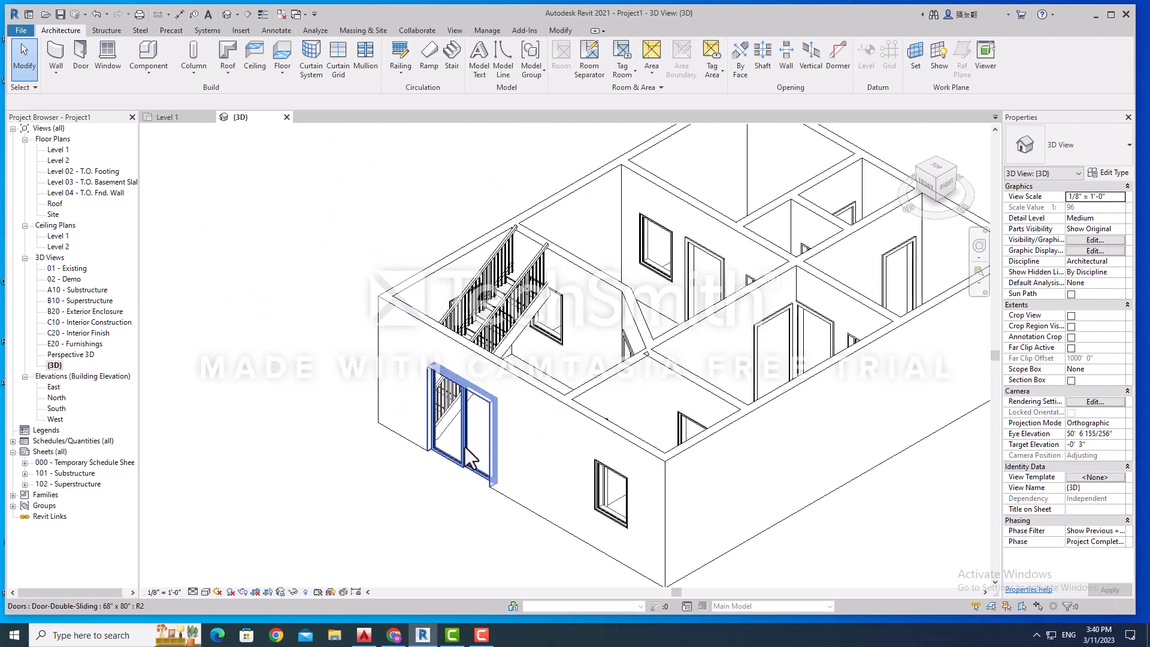
{"action": "scroll", "coordinate": [542, 276], "scroll_direction": "up", "scroll_amount": 2}
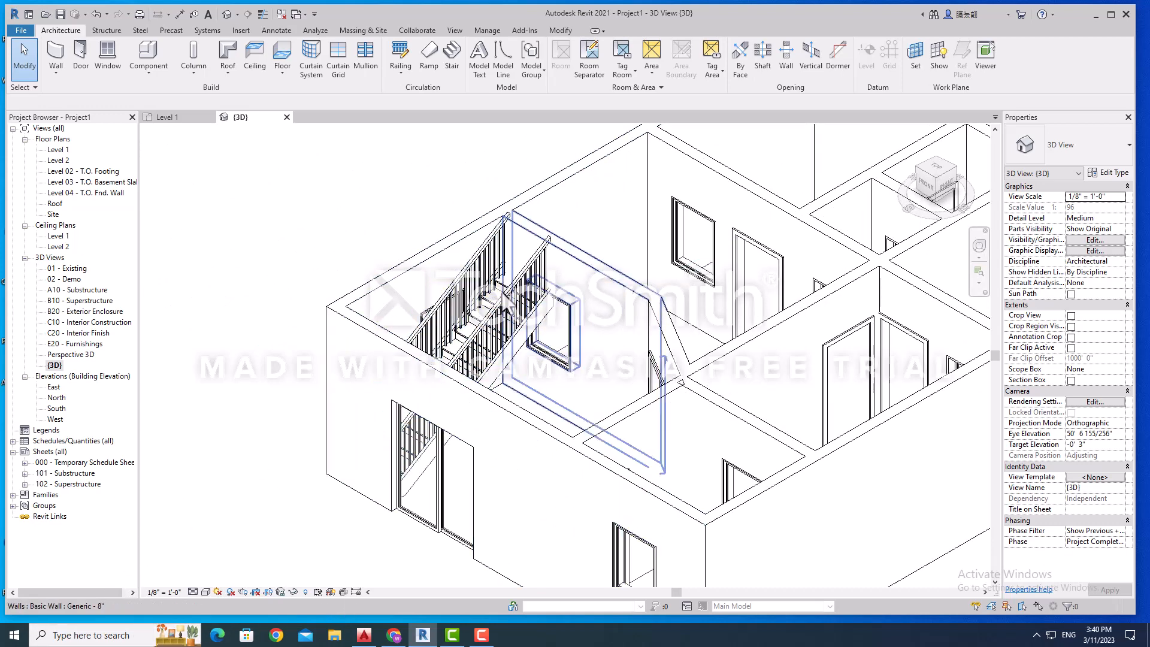
{"action": "left_click", "coordinate": [546, 328]}
{"action": "left_click", "coordinate": [485, 375]}
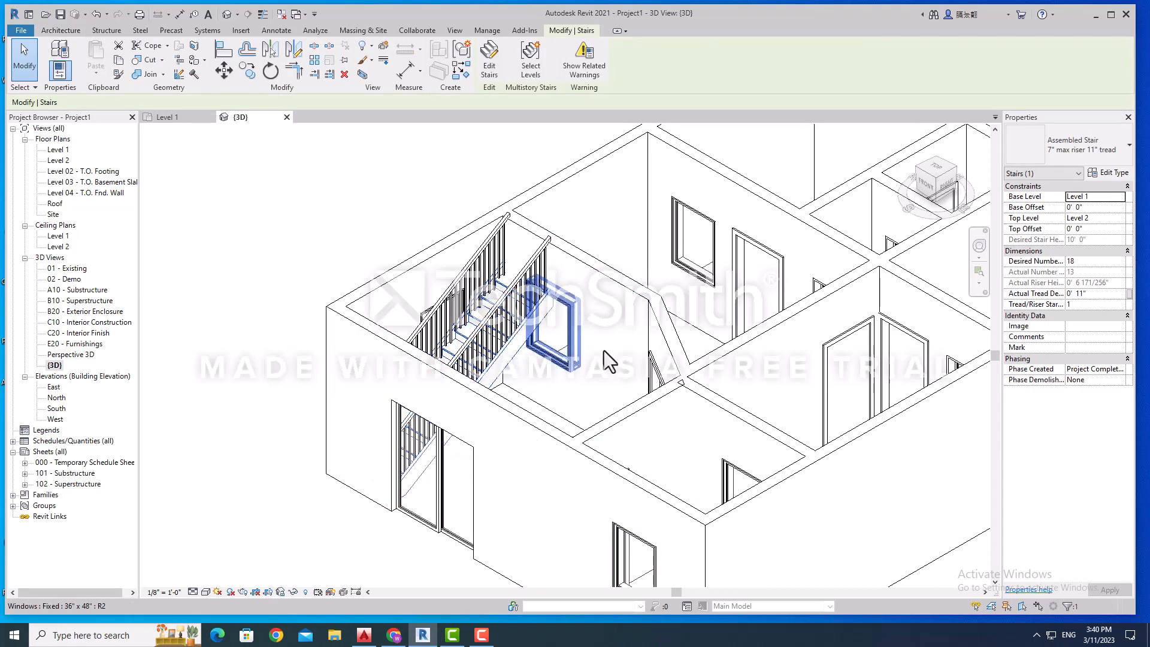
{"action": "scroll", "coordinate": [261, 412], "scroll_direction": "down", "scroll_amount": 3}
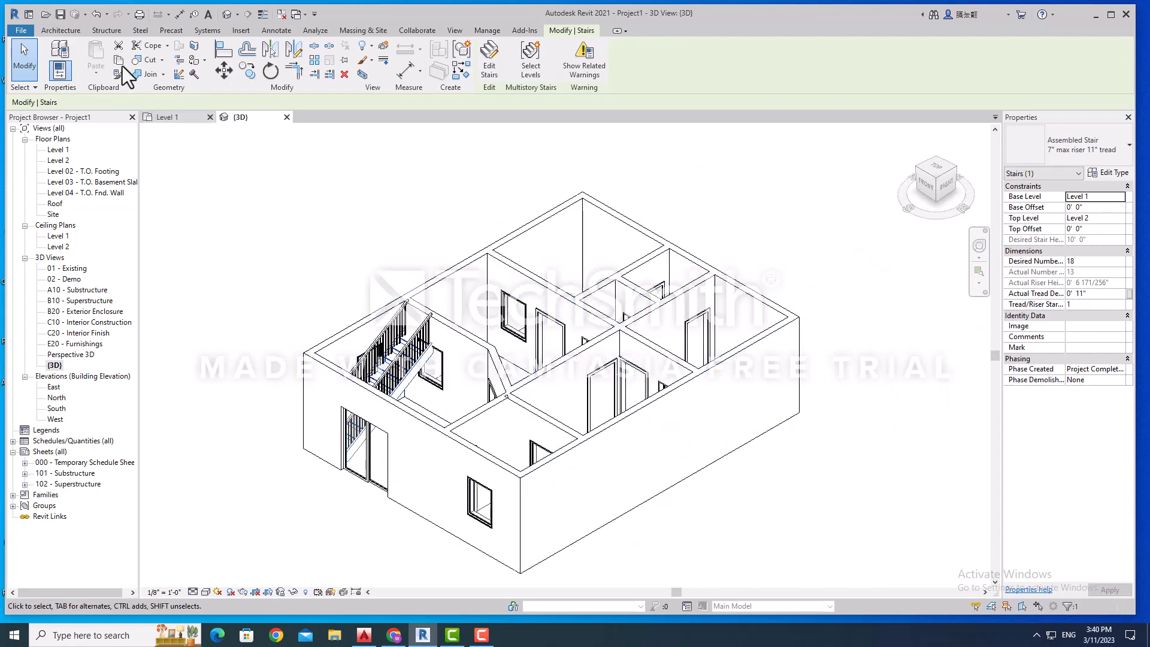
Step: Render the 3D view at Draft quality with the Exterior: Sun only scheme, and close the rendering
{"action": "left_click", "coordinate": [60, 30]}
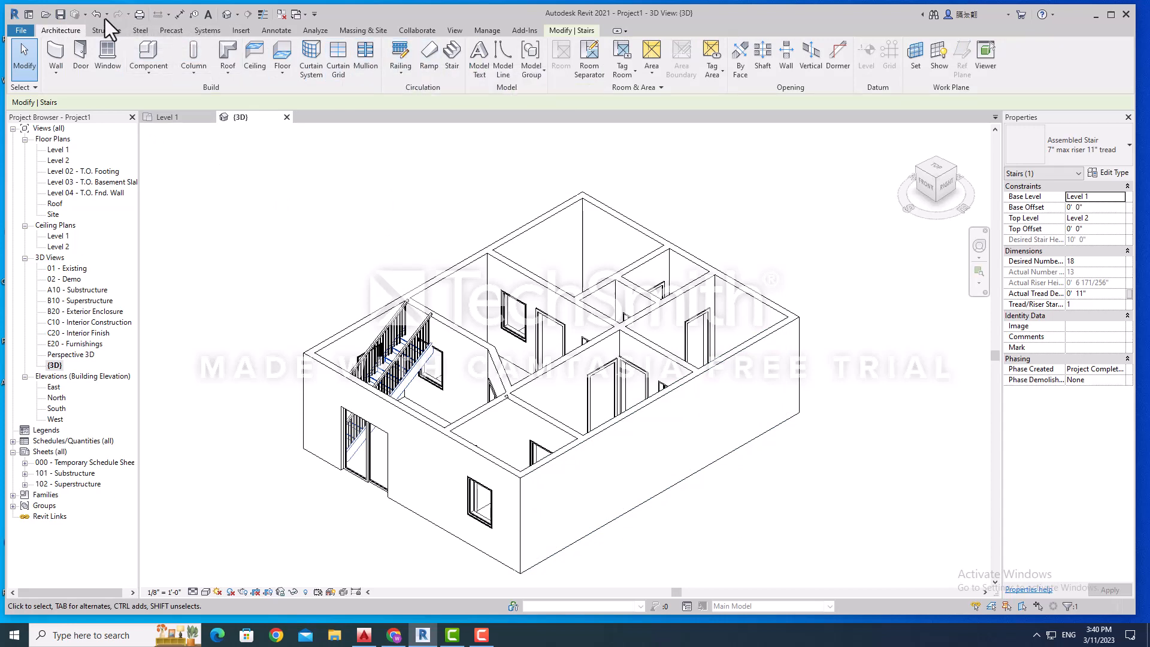
{"action": "left_click", "coordinate": [455, 31]}
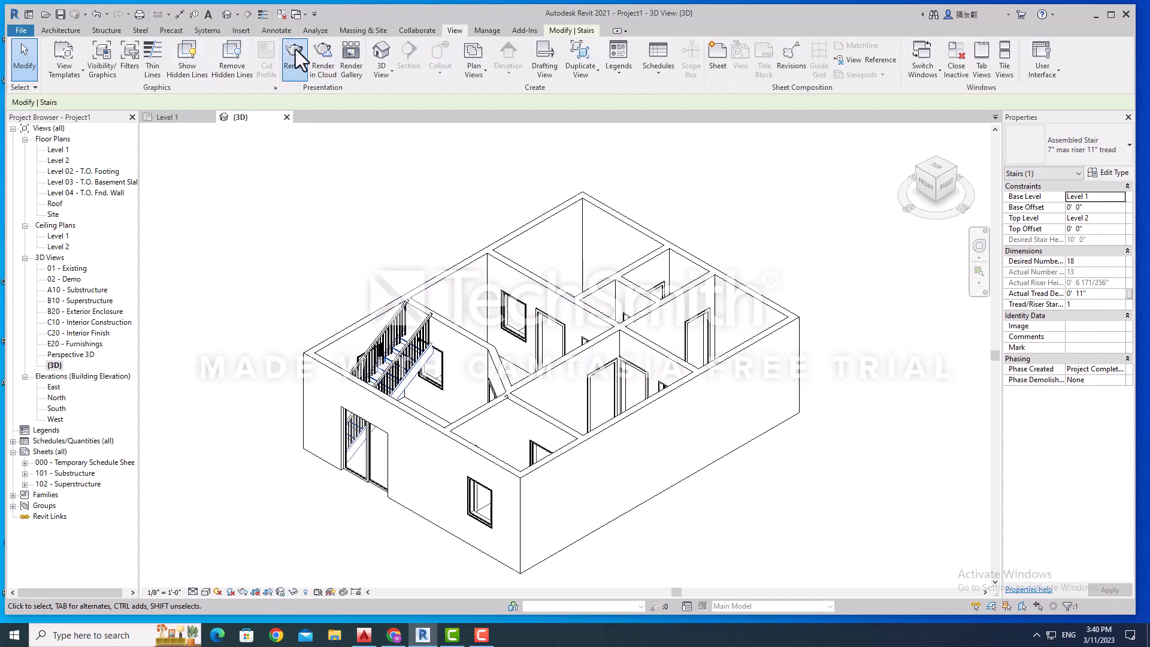
{"action": "left_click", "coordinate": [296, 49]}
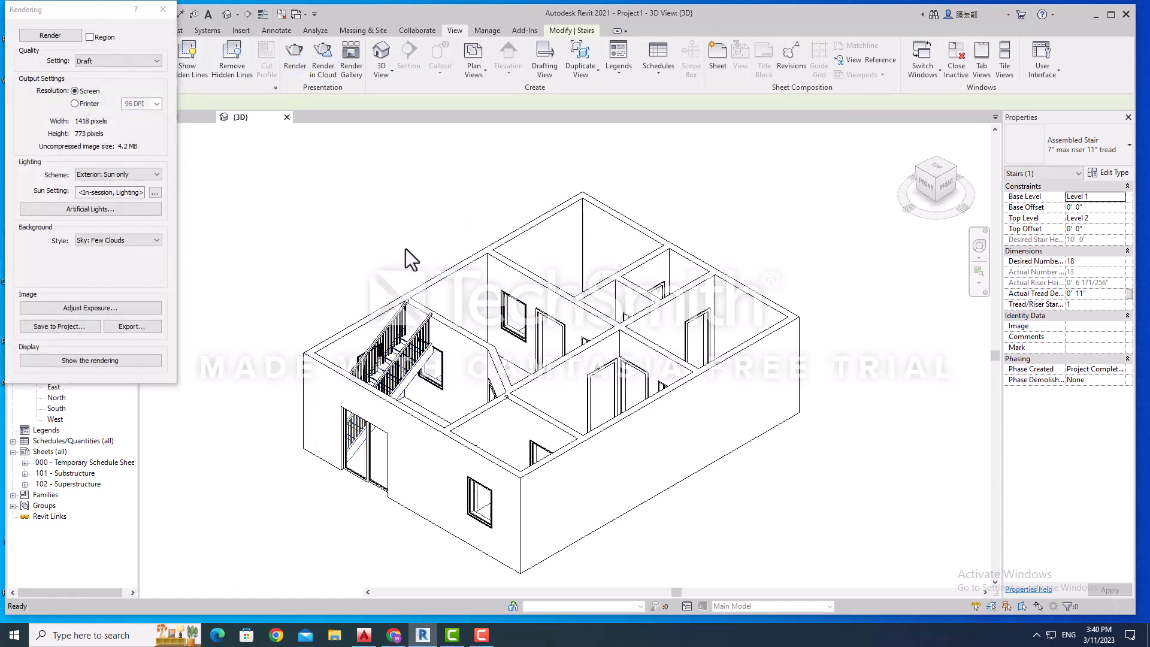
{"action": "left_click", "coordinate": [59, 37]}
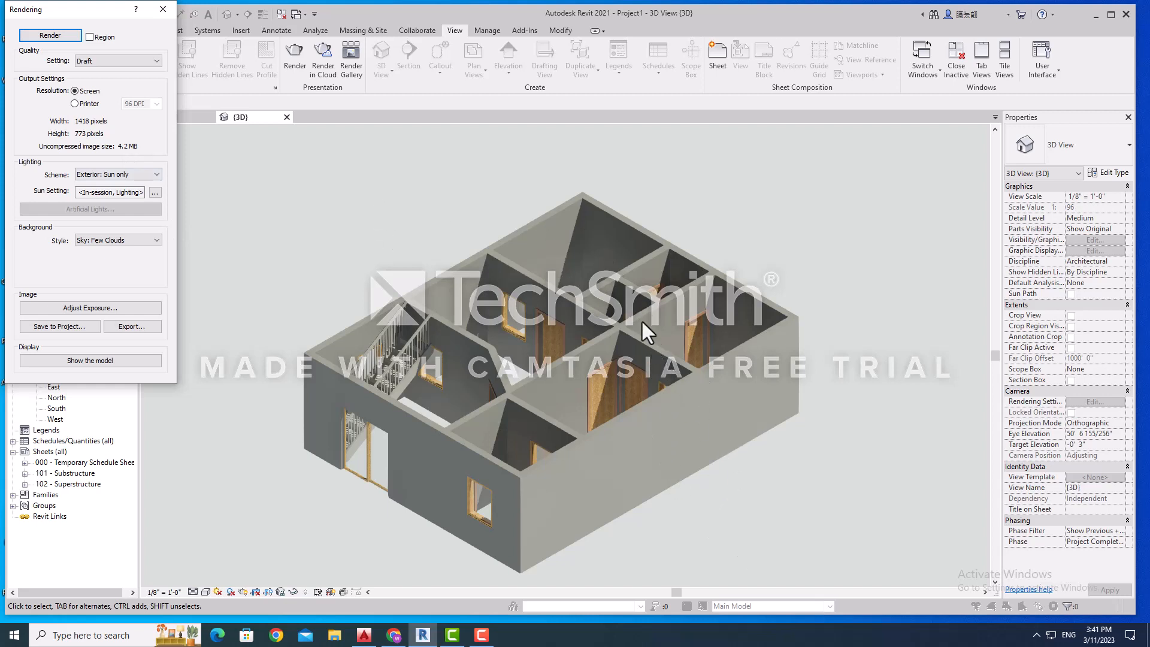
{"action": "left_click", "coordinate": [162, 9]}
Step: Render the house at Draft quality from a rotated angle showing more of its front, and return to the model
{"action": "middle_click_drag", "start_coordinate": [595, 487], "coordinate": [578, 524]}
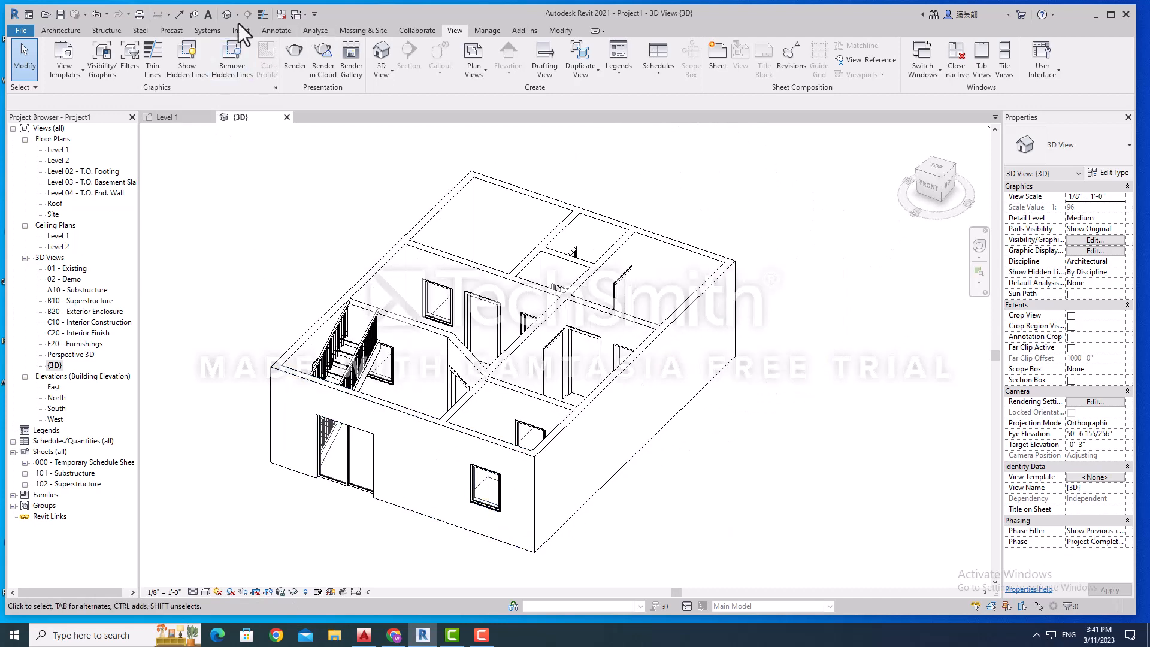
{"action": "left_click", "coordinate": [295, 57]}
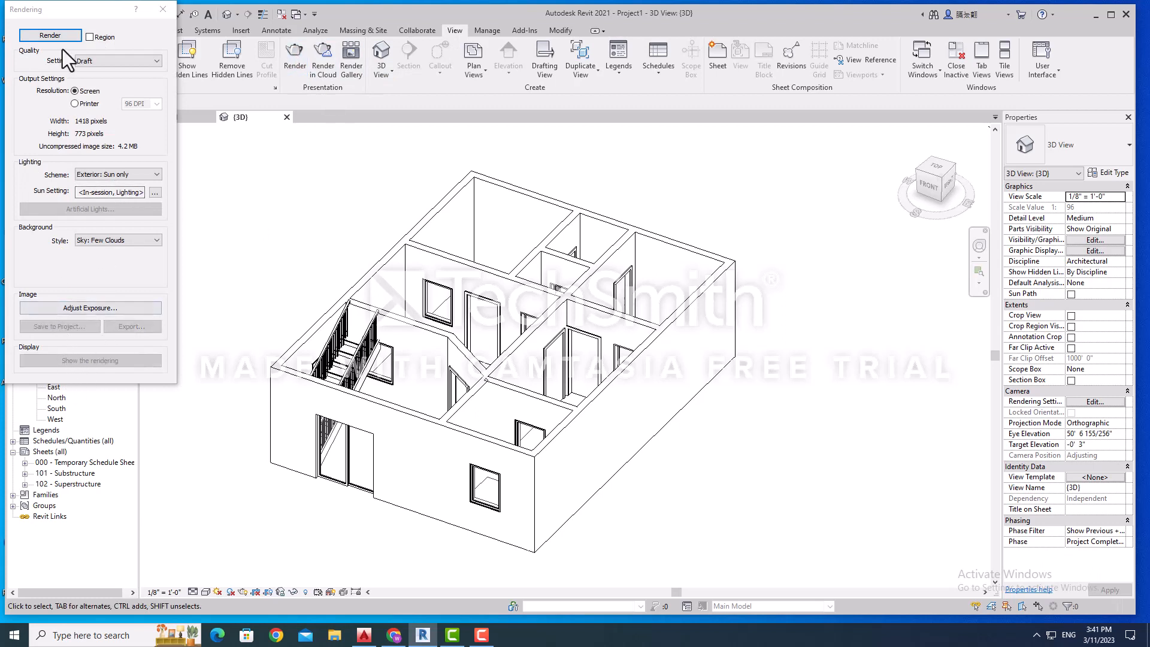
{"action": "left_click", "coordinate": [52, 36]}
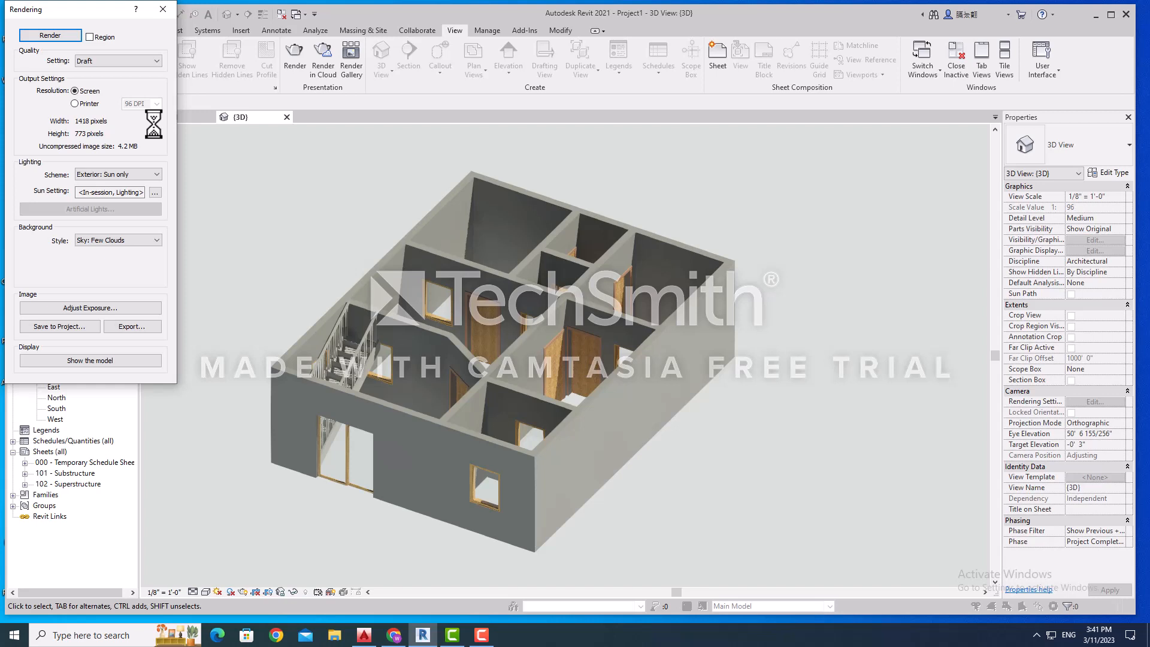
{"action": "left_click", "coordinate": [163, 10]}
{"action": "left_click", "coordinate": [61, 31]}
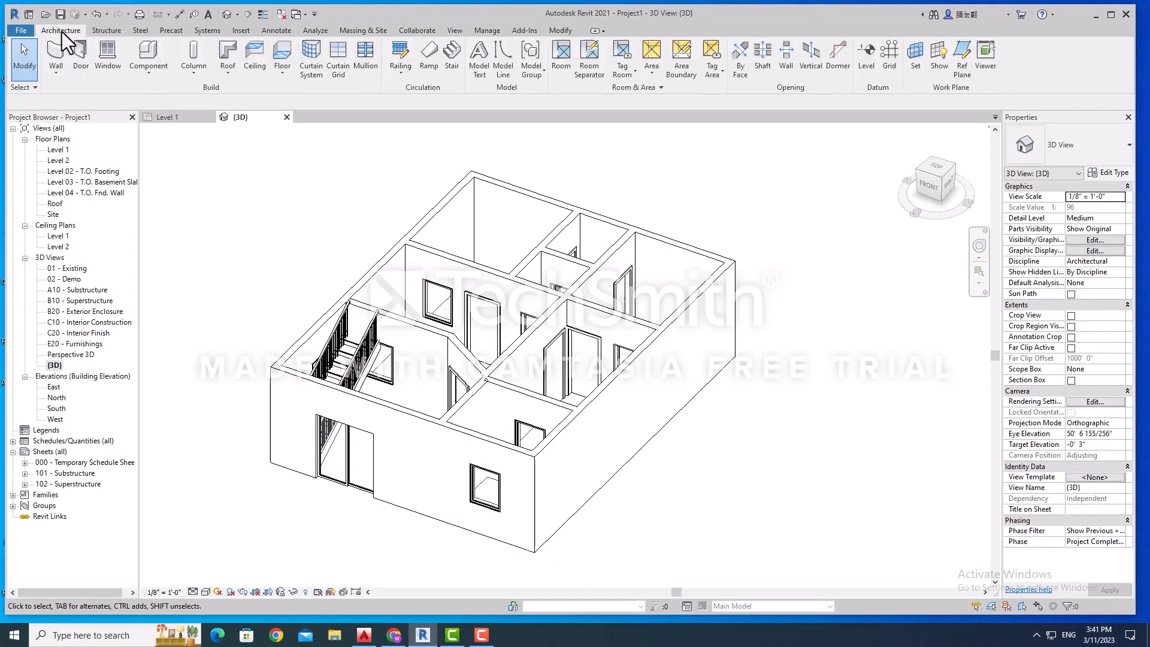
Step: Place a Single-Flush 30" x 80" door in the front wall at the foot of the stair, in the Level 1 floor plan
{"action": "left_click", "coordinate": [87, 62]}
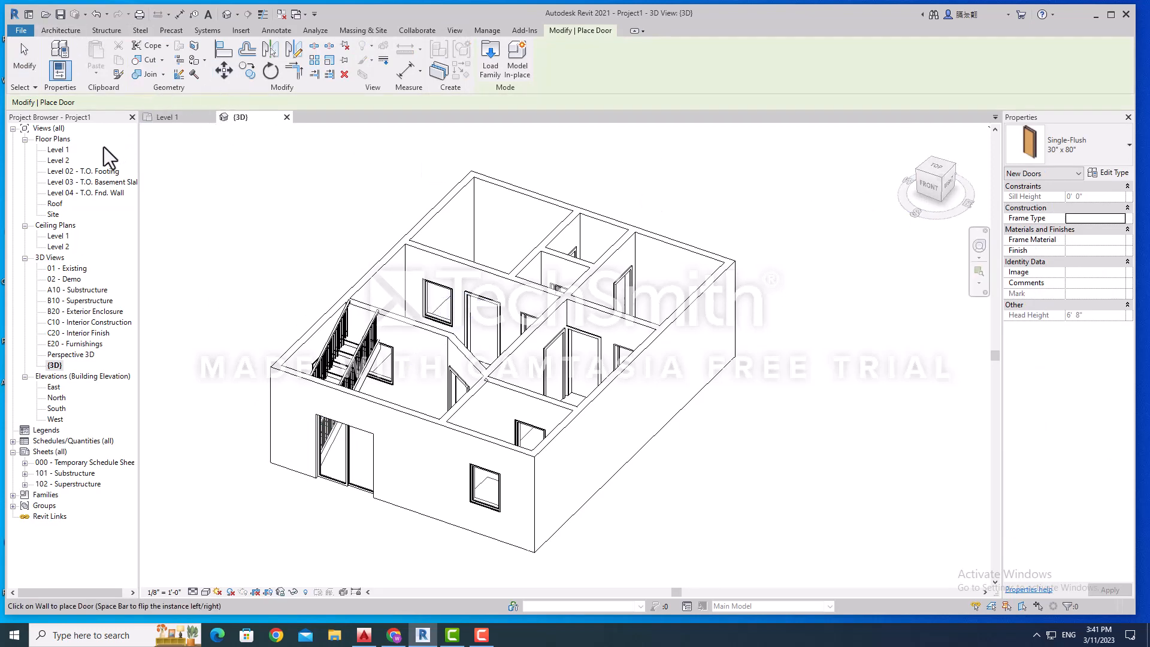
{"action": "double_click", "coordinate": [58, 150]}
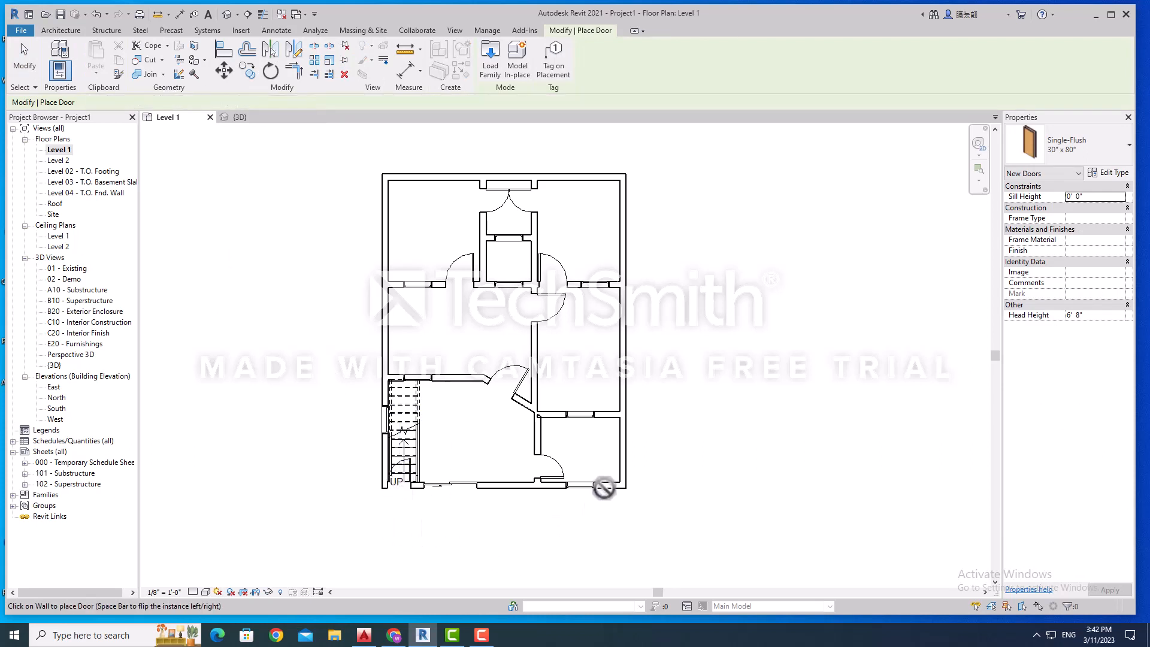
{"action": "key", "text": "Escape"}
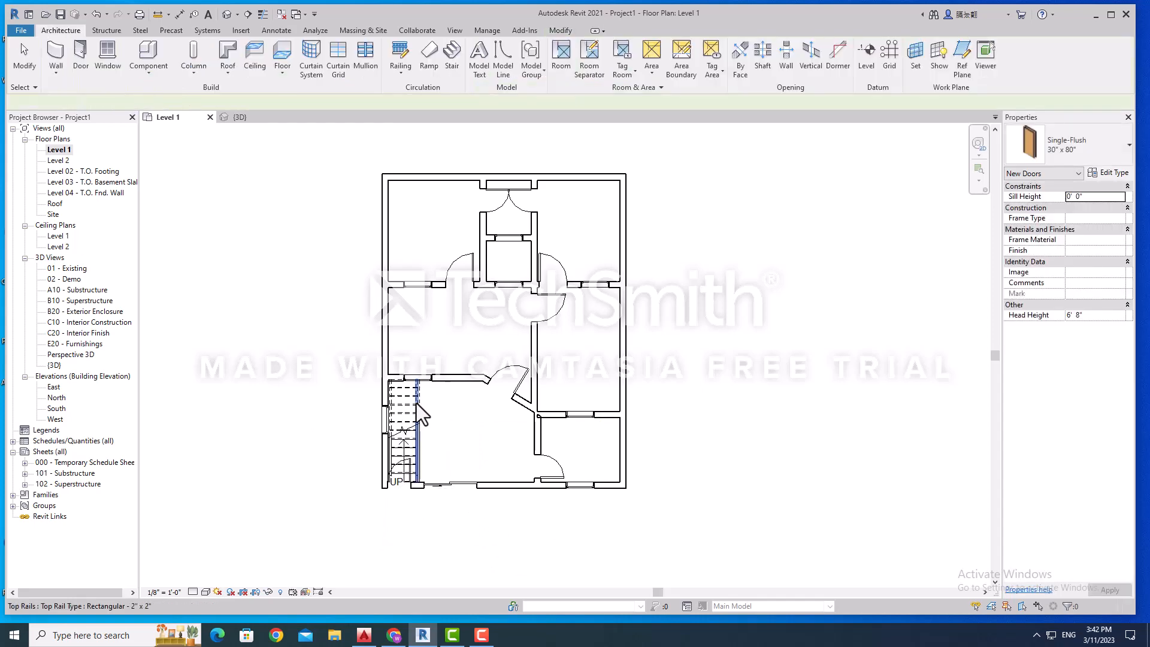
{"action": "left_click", "coordinate": [416, 404]}
{"action": "key", "text": "Escape"}
{"action": "scroll", "coordinate": [420, 405], "scroll_direction": "up", "scroll_amount": 2}
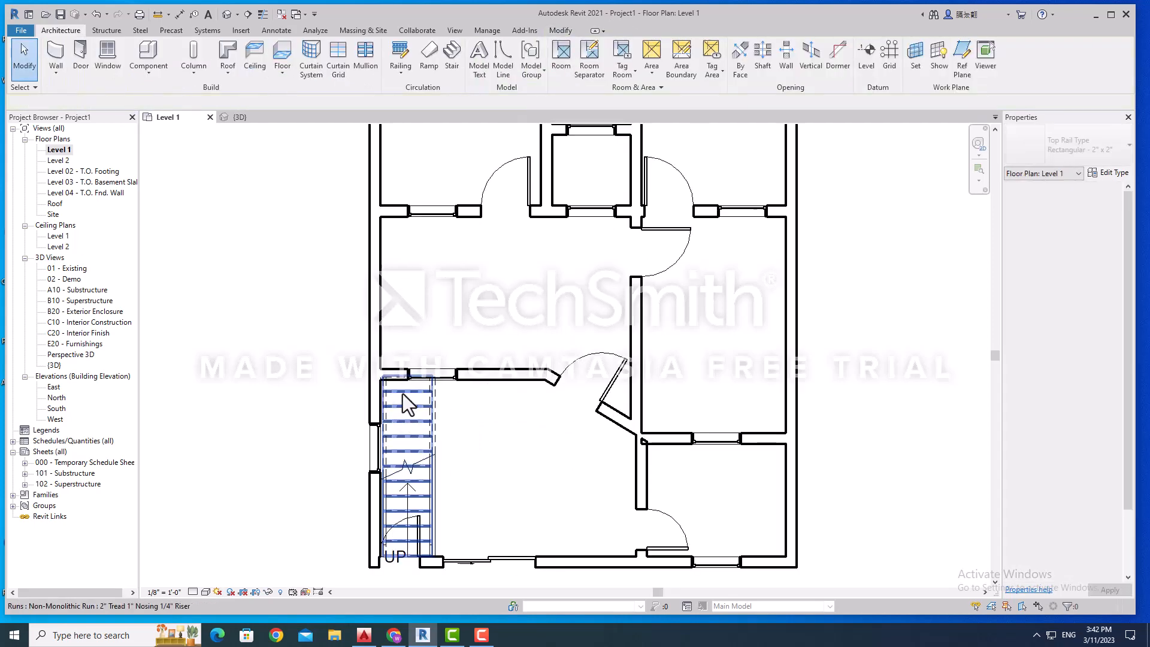
{"action": "left_click", "coordinate": [403, 394]}
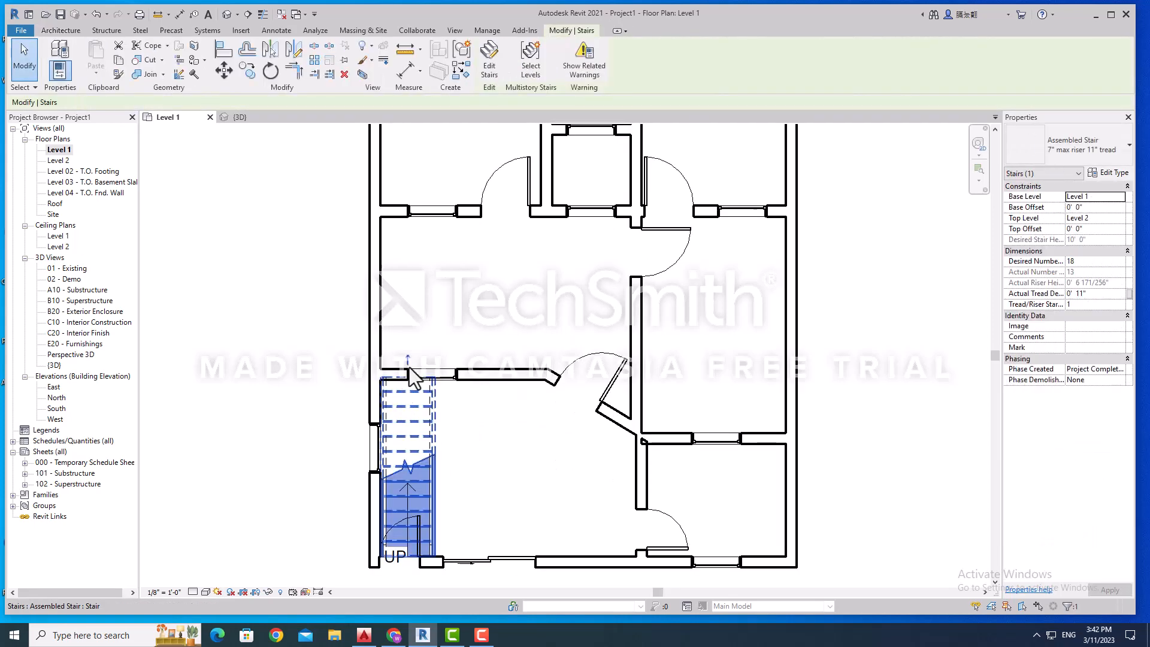
{"action": "left_click", "coordinate": [503, 454]}
{"action": "scroll", "coordinate": [406, 387], "scroll_direction": "down", "scroll_amount": 3}
{"action": "scroll", "coordinate": [323, 408], "scroll_direction": "down", "scroll_amount": 1}
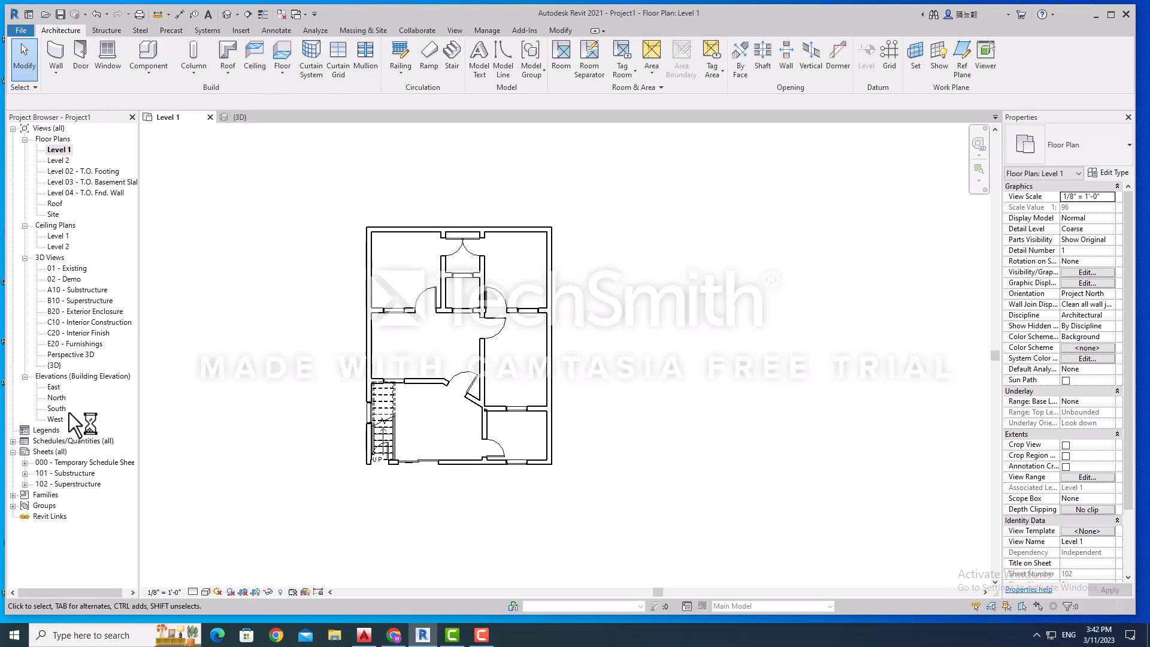
Step: Render the {3D} view with the new front door at Draft quality using the Exterior: Sun only scheme, and close the rendering
{"action": "double_click", "coordinate": [54, 365]}
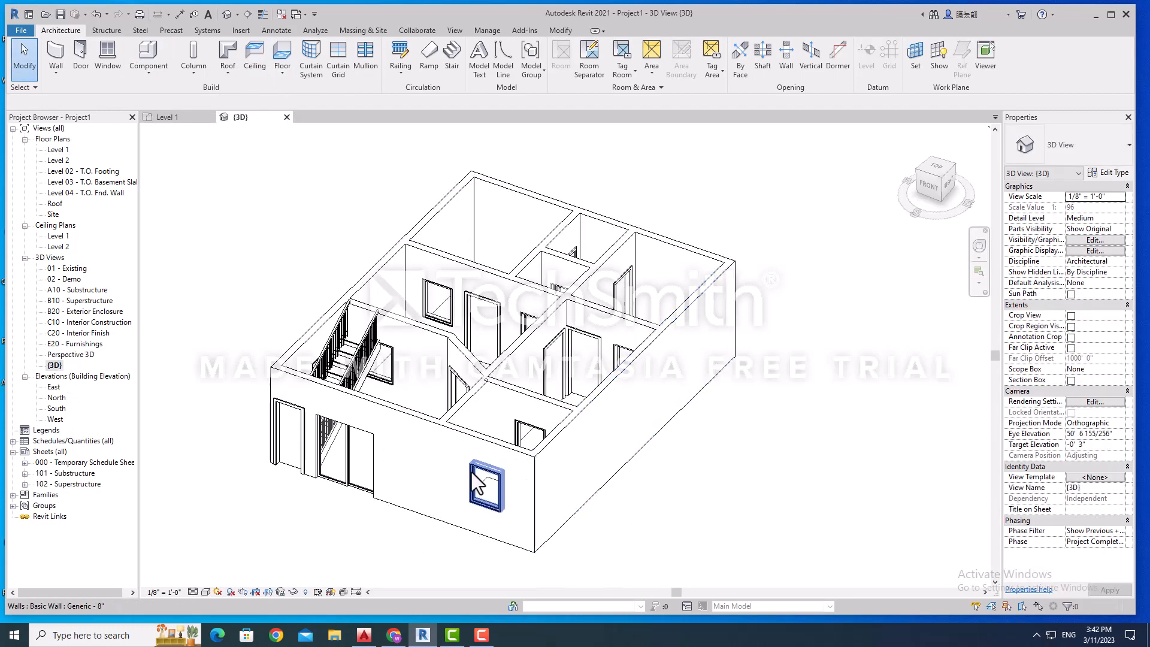
{"action": "scroll", "coordinate": [282, 459], "scroll_direction": "up", "scroll_amount": 2}
{"action": "scroll", "coordinate": [360, 390], "scroll_direction": "down", "scroll_amount": 3}
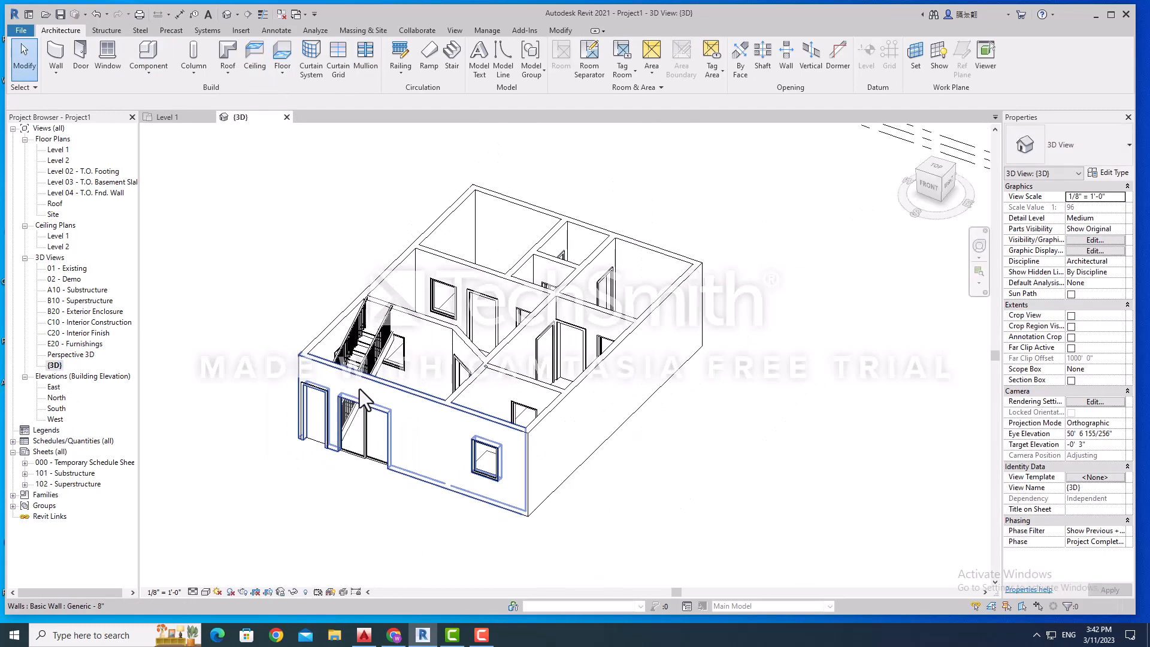
{"action": "left_click", "coordinate": [458, 31]}
{"action": "left_click", "coordinate": [294, 50]}
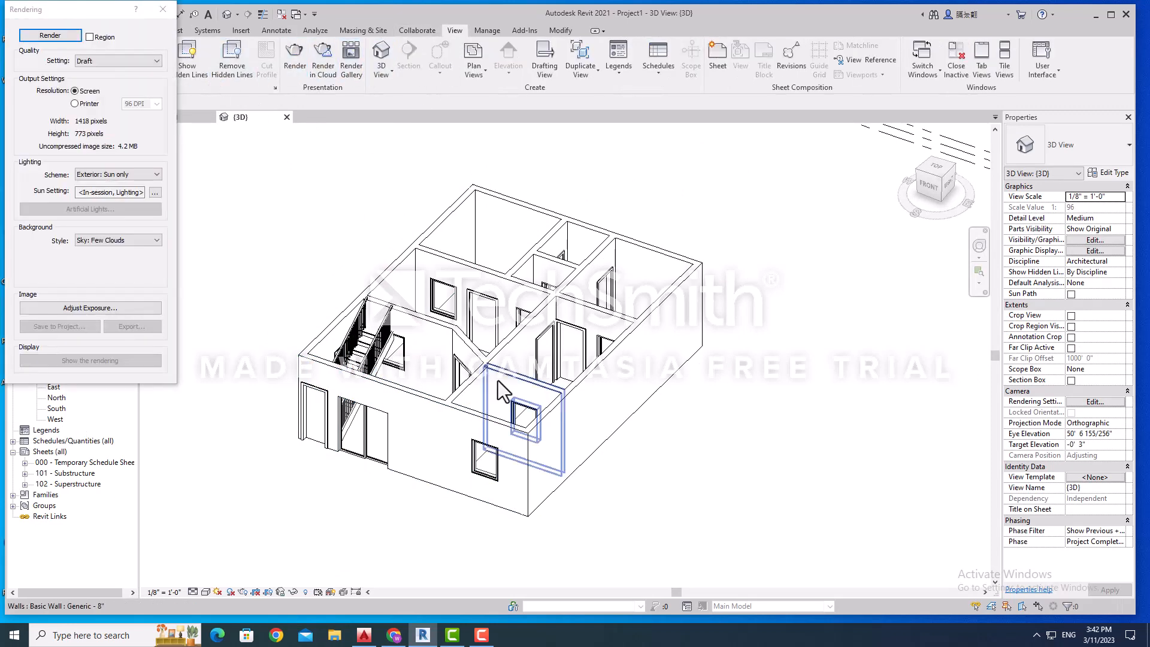
{"action": "left_click", "coordinate": [55, 38]}
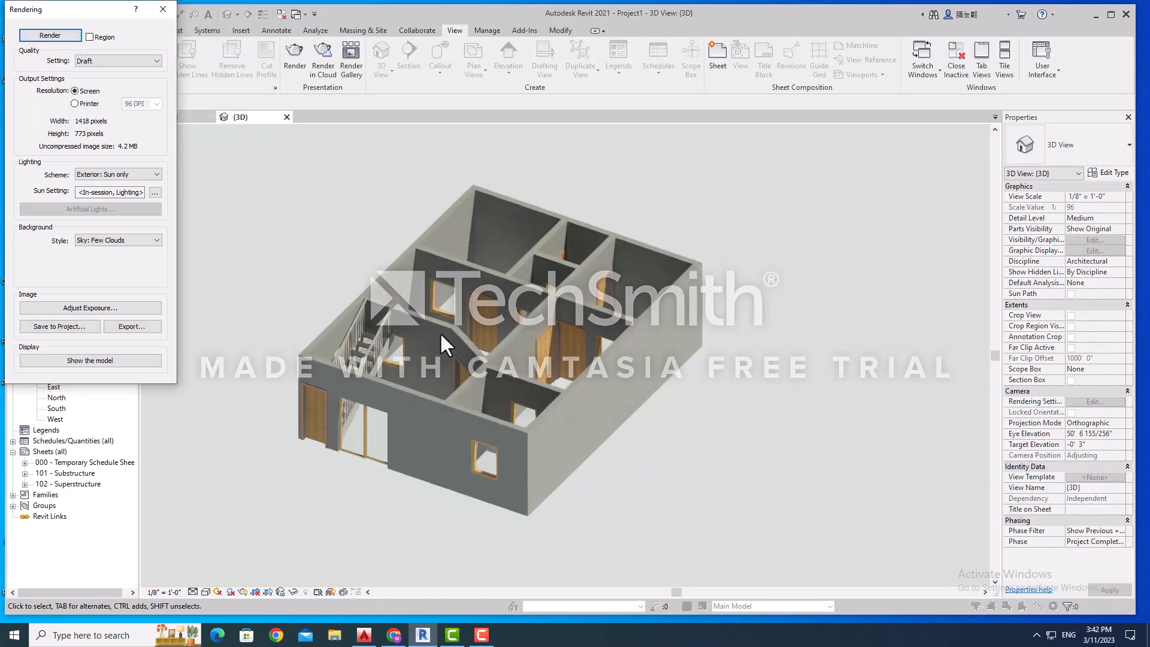
{"action": "left_click", "coordinate": [318, 427]}
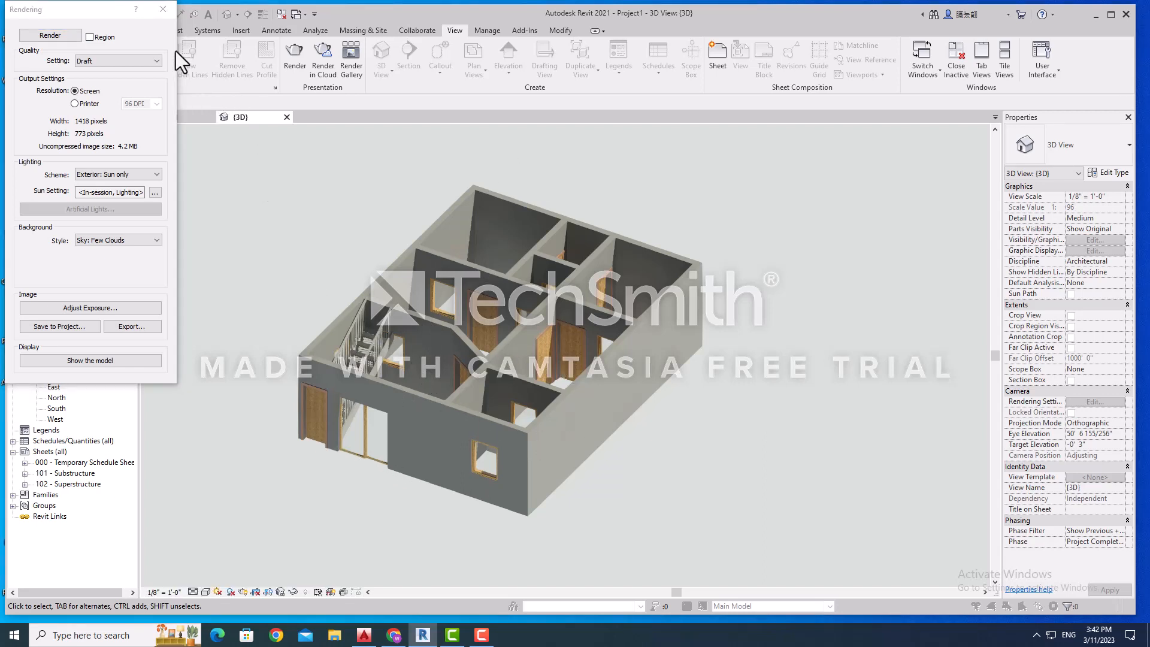
{"action": "left_click", "coordinate": [164, 9]}
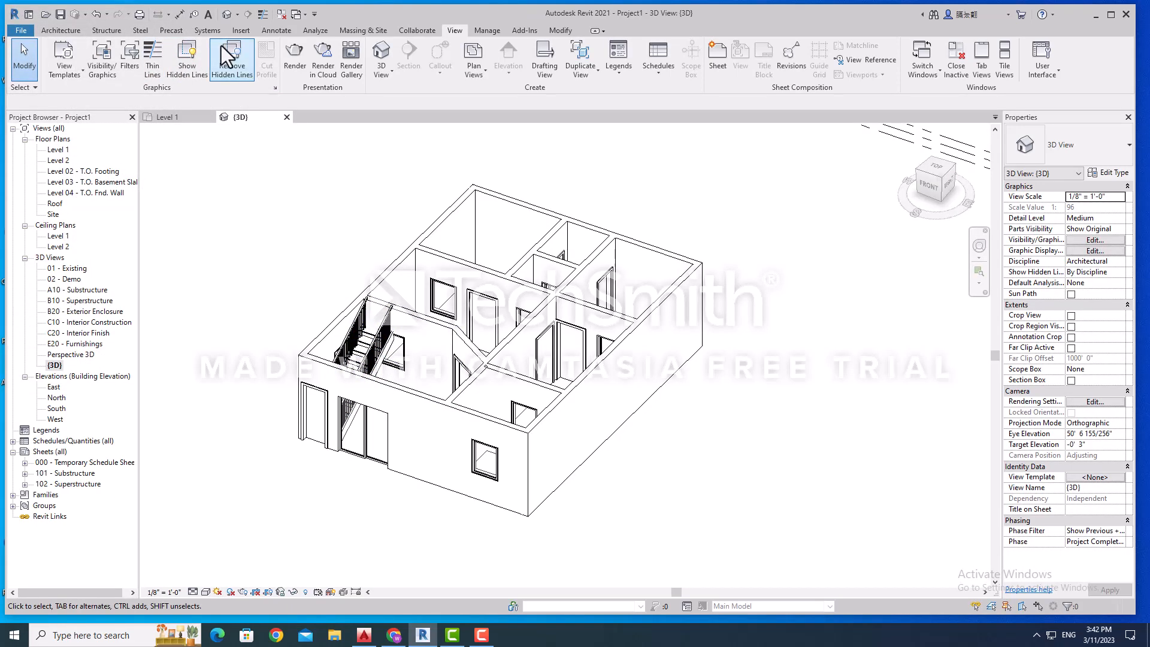
Step: Flip the stair's up direction in the Level 1 floor plan so it climbs from the interior wall toward the front wall
{"action": "double_click", "coordinate": [58, 149]}
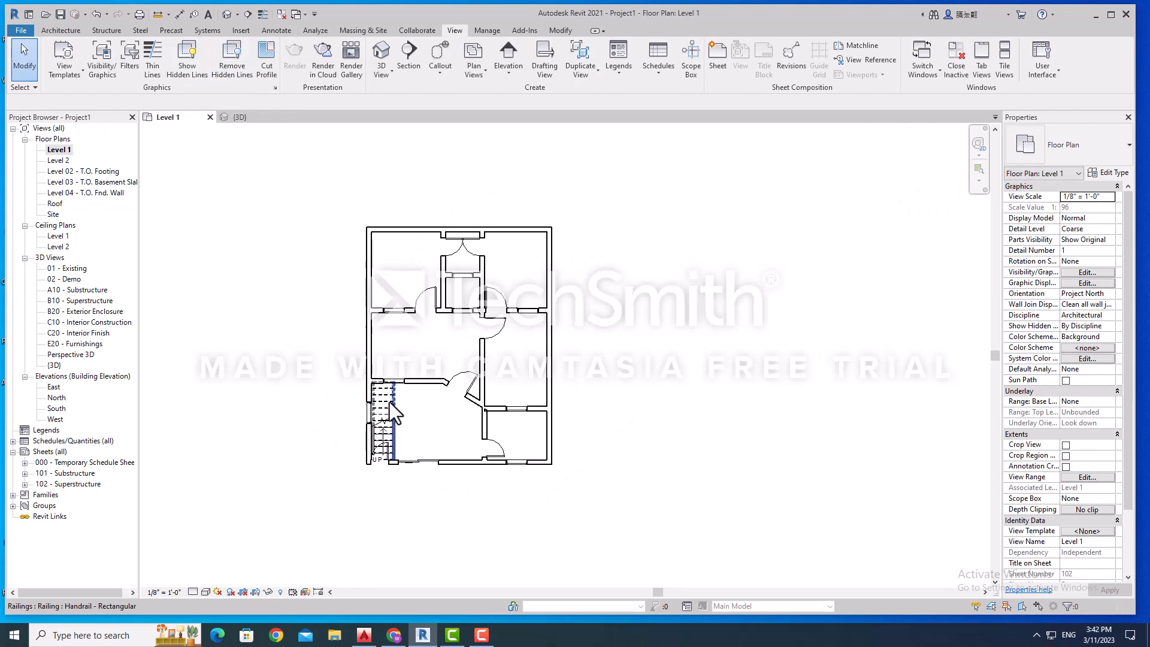
{"action": "left_click", "coordinate": [383, 397]}
{"action": "scroll", "coordinate": [387, 403], "scroll_direction": "up", "scroll_amount": 5}
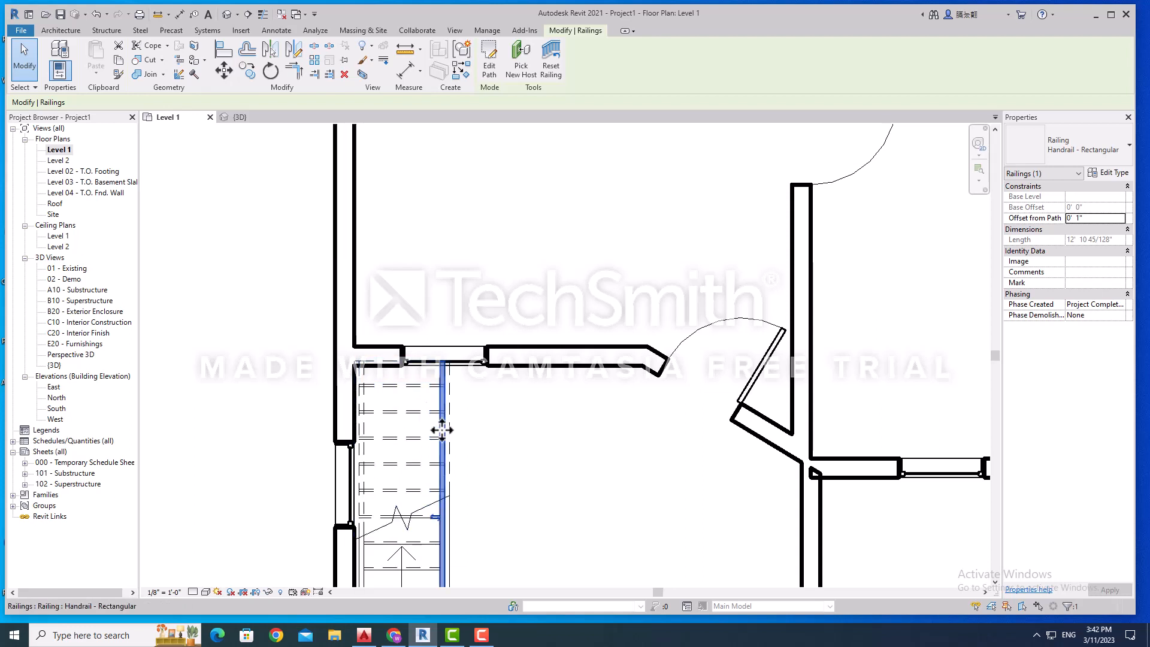
{"action": "left_click", "coordinate": [421, 447]}
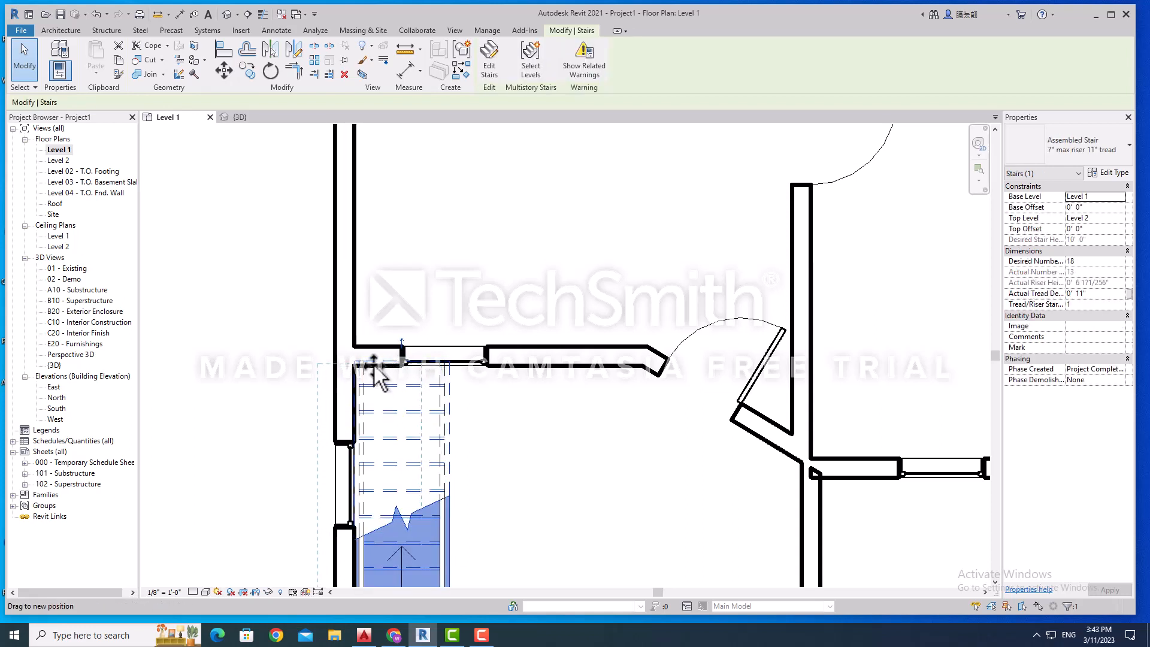
{"action": "left_click_drag", "start_coordinate": [410, 360], "coordinate": [418, 353]}
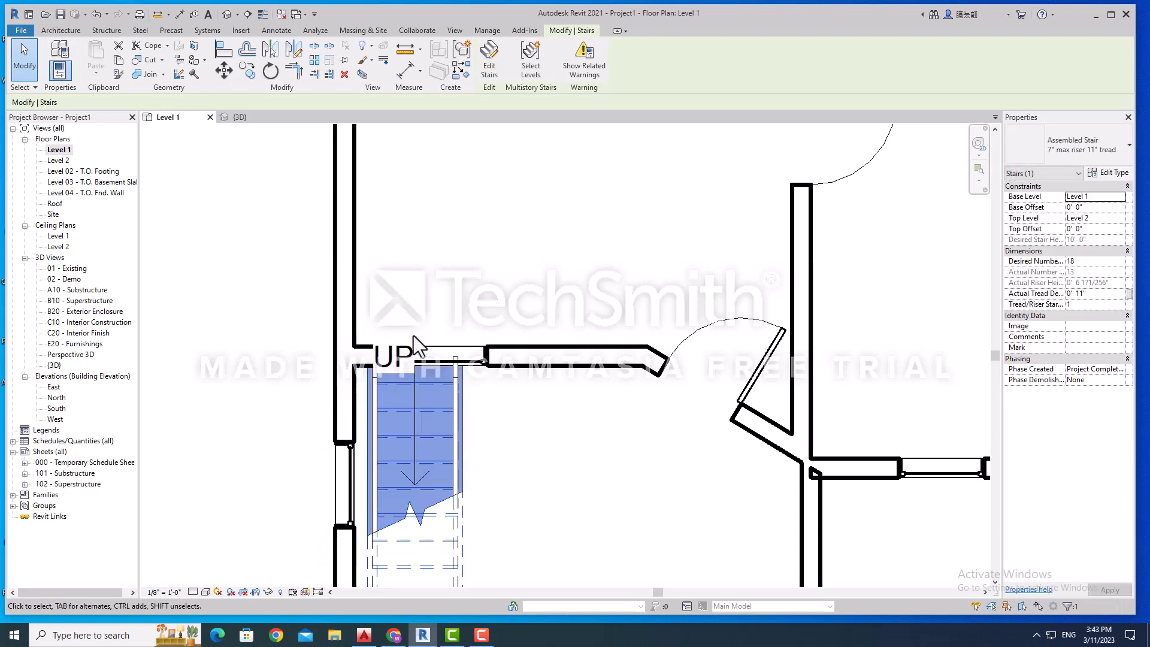
{"action": "scroll", "coordinate": [351, 272], "scroll_direction": "down", "scroll_amount": 2}
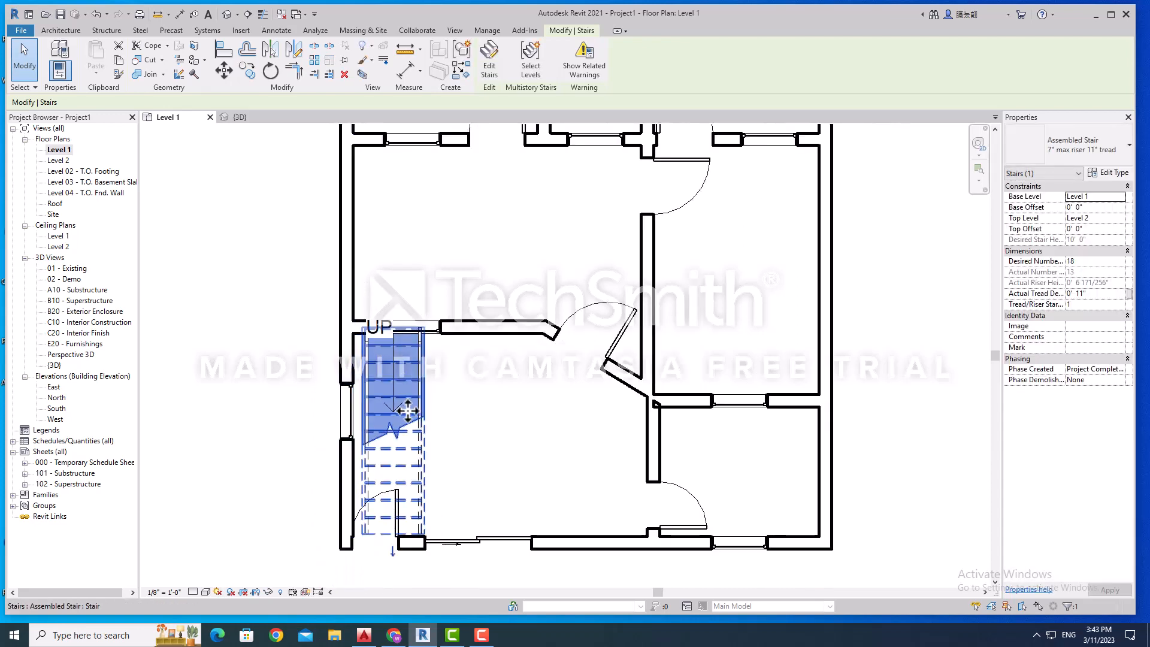
{"action": "left_click", "coordinate": [392, 552]}
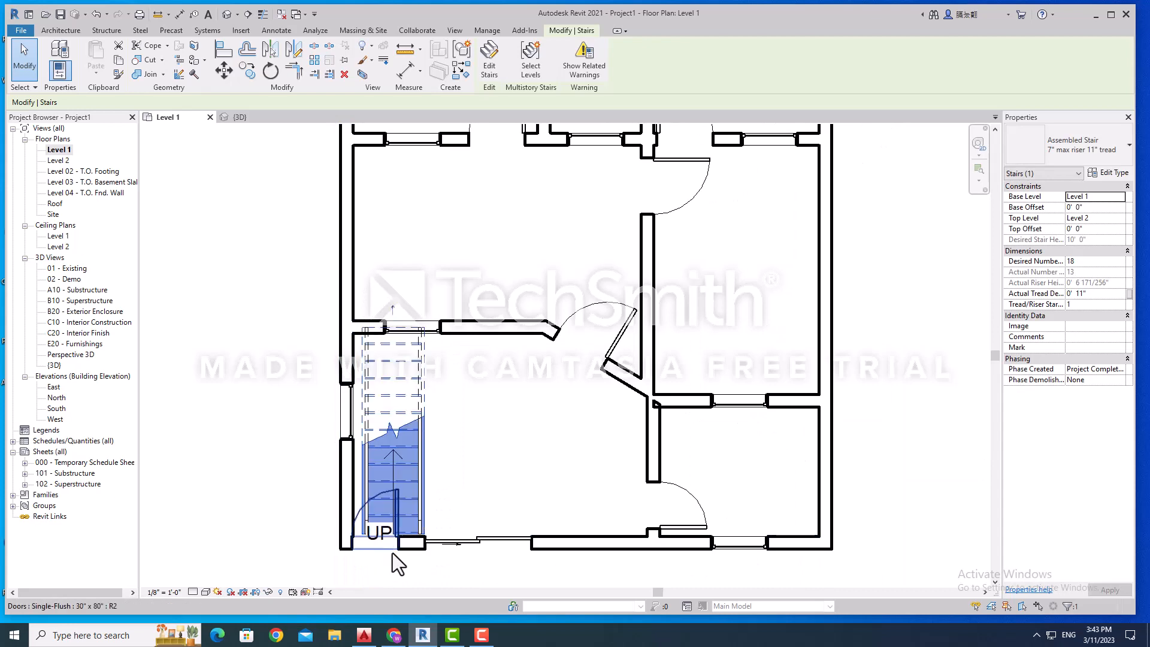
{"action": "left_click", "coordinate": [393, 310]}
{"action": "left_click", "coordinate": [308, 379]}
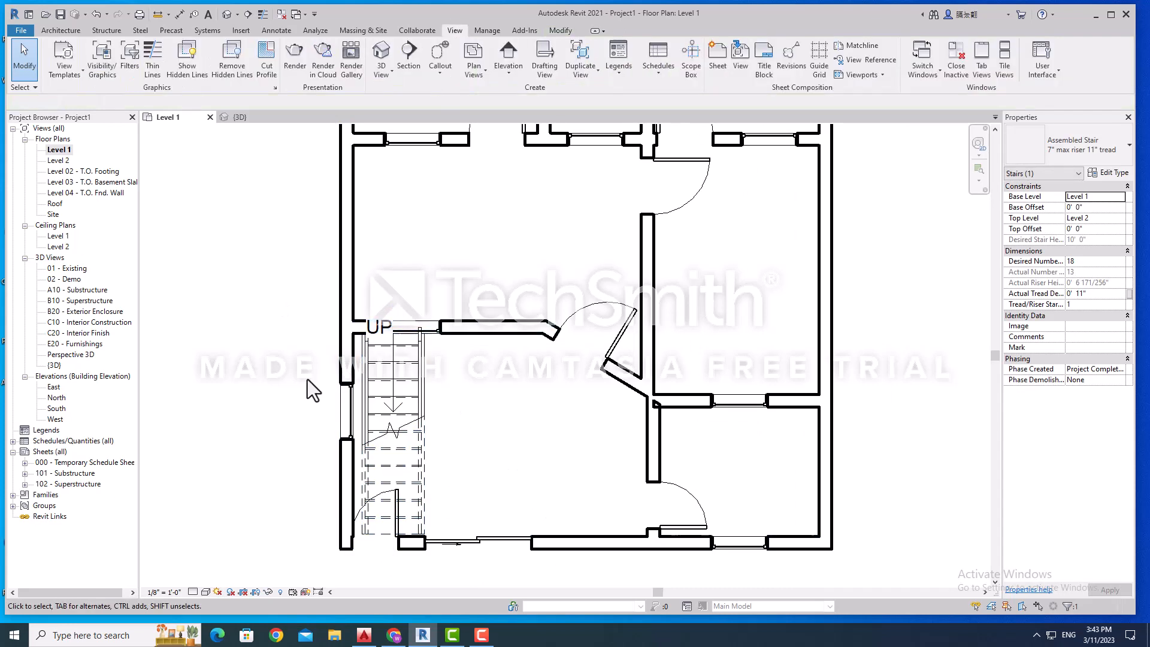
{"action": "scroll", "coordinate": [359, 497], "scroll_direction": "down", "scroll_amount": 1}
{"action": "scroll", "coordinate": [418, 455], "scroll_direction": "down", "scroll_amount": 1}
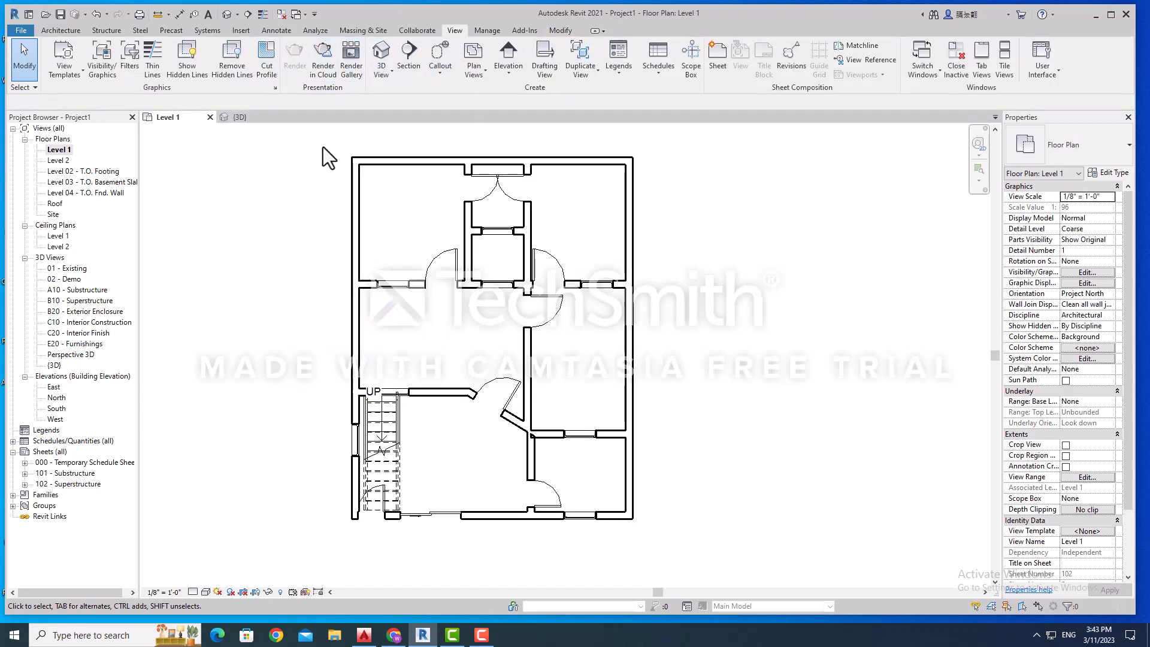
Step: Examine the flipped stair and its railings in the {3D} view, and enter and finish stair editing
{"action": "double_click", "coordinate": [54, 366]}
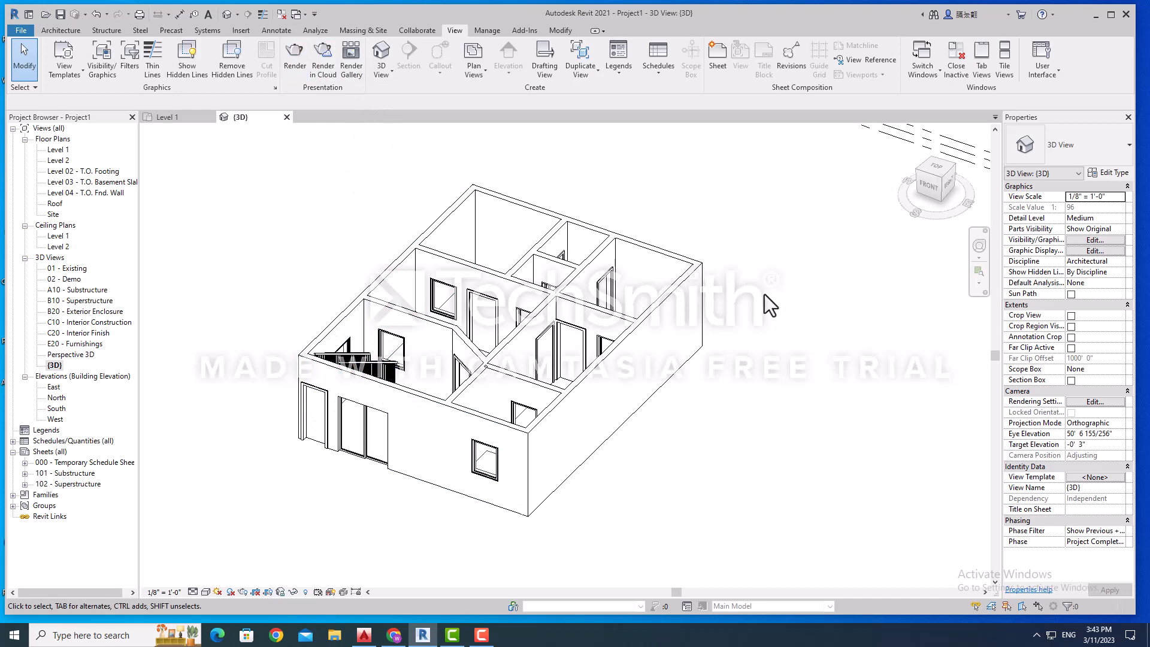
{"action": "middle_click_drag", "start_coordinate": [767, 328], "coordinate": [724, 413], "text": "shift"}
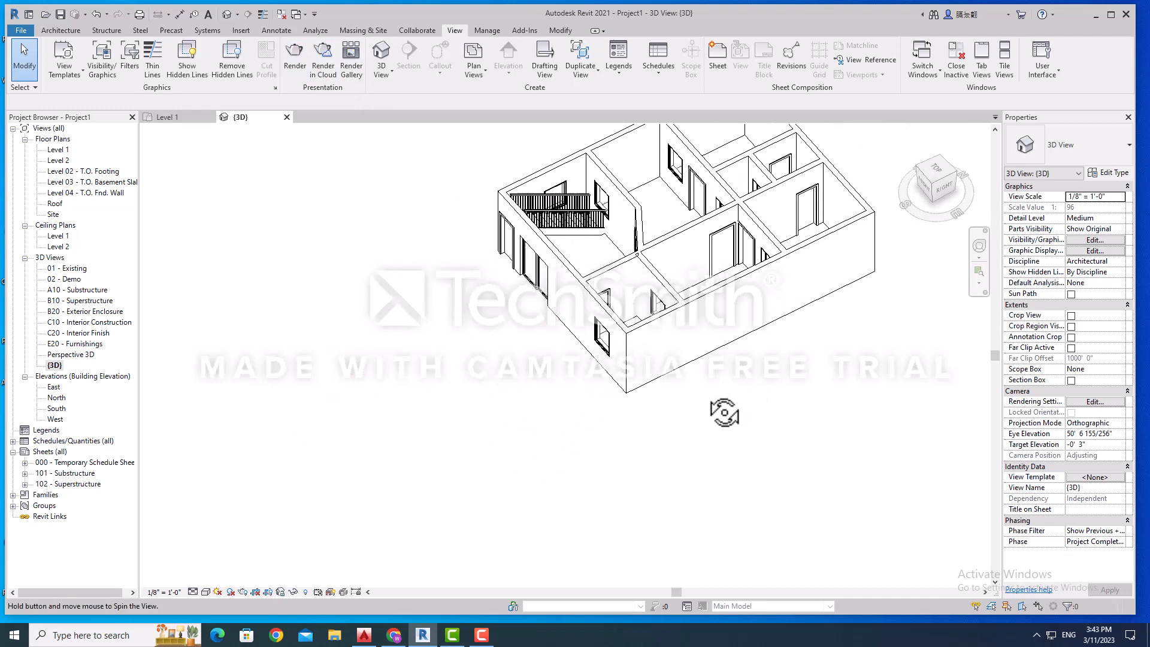
{"action": "scroll", "coordinate": [645, 183], "scroll_direction": "up", "scroll_amount": 5}
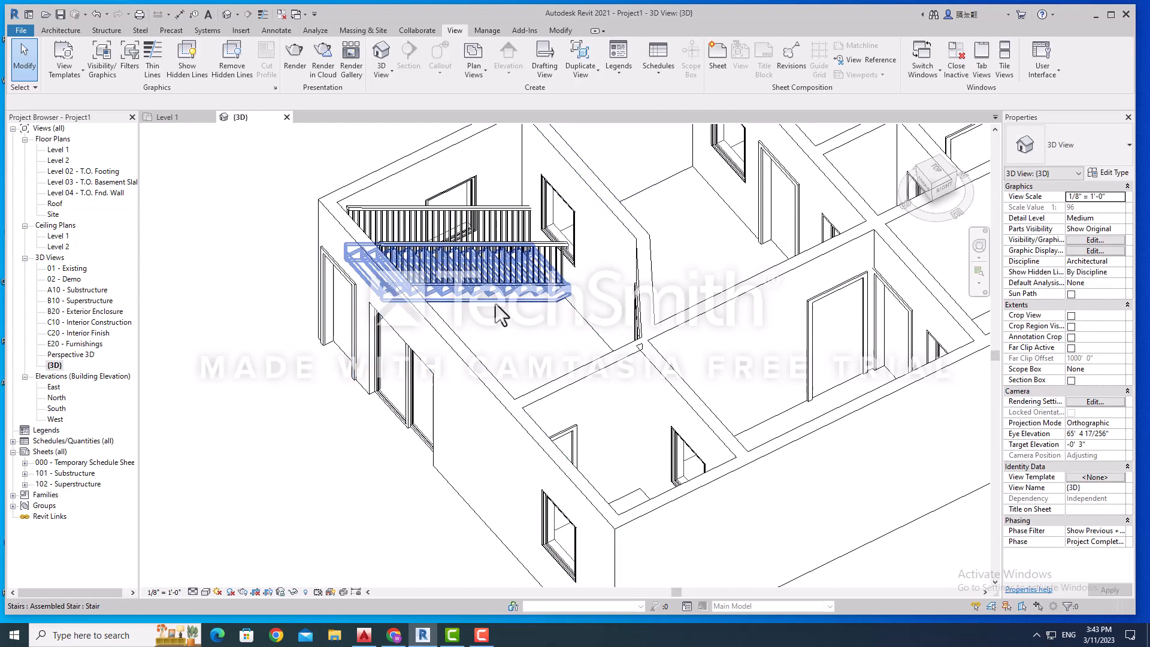
{"action": "left_click", "coordinate": [450, 295]}
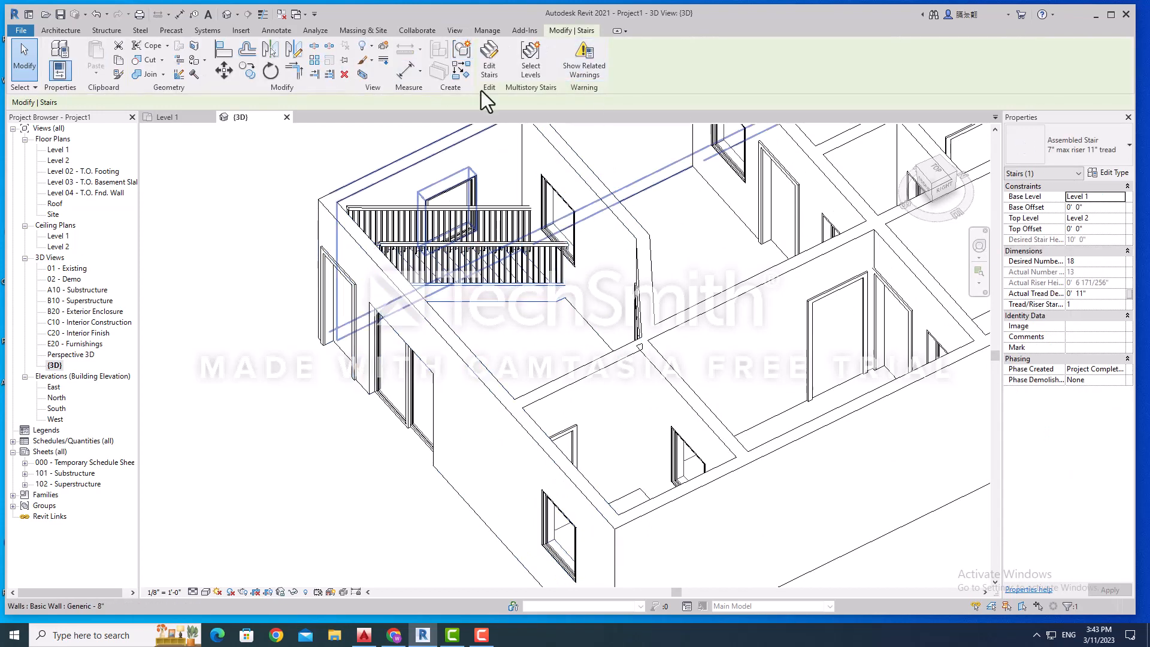
{"action": "left_click", "coordinate": [496, 65]}
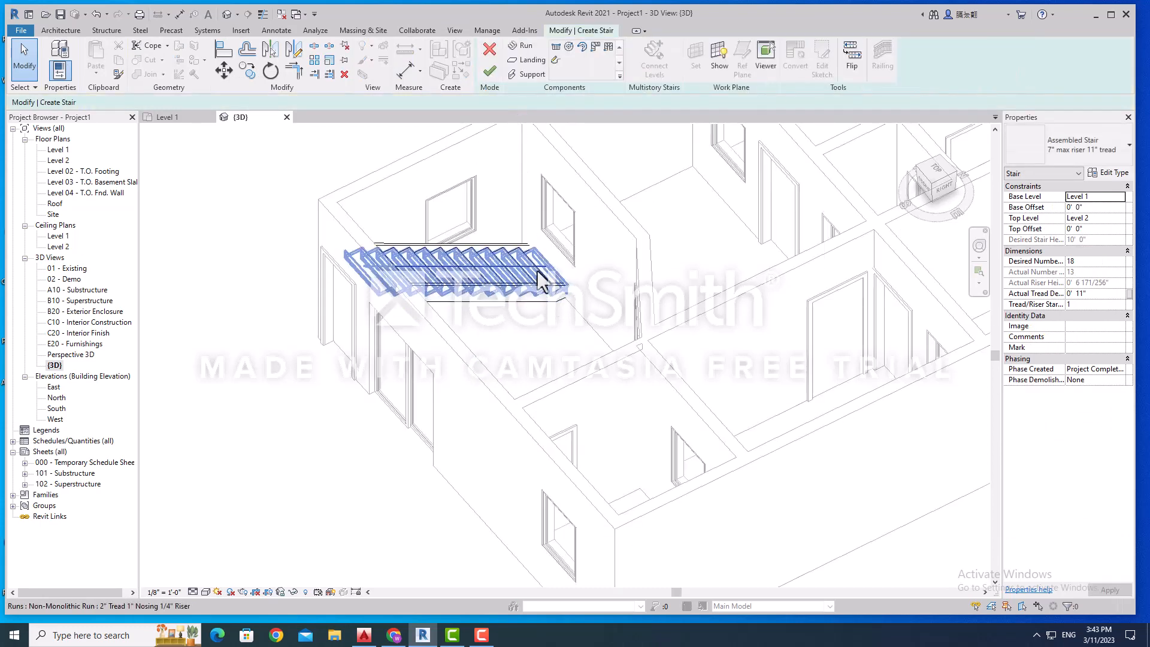
{"action": "scroll", "coordinate": [539, 281], "scroll_direction": "up", "scroll_amount": 2}
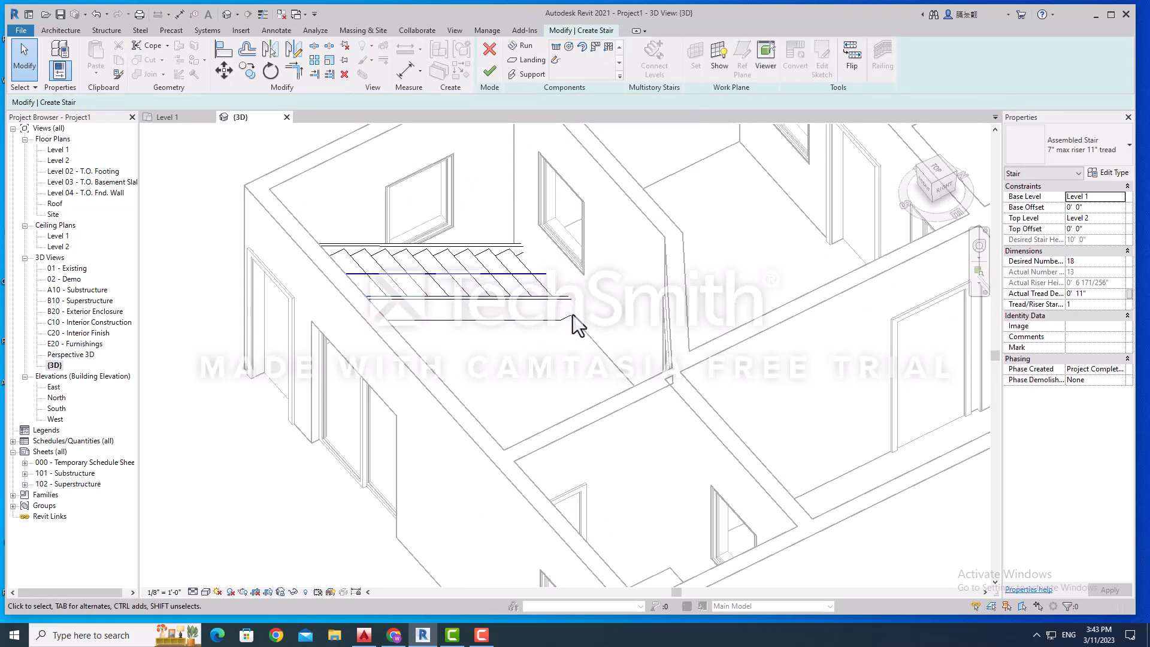
{"action": "left_click", "coordinate": [490, 72]}
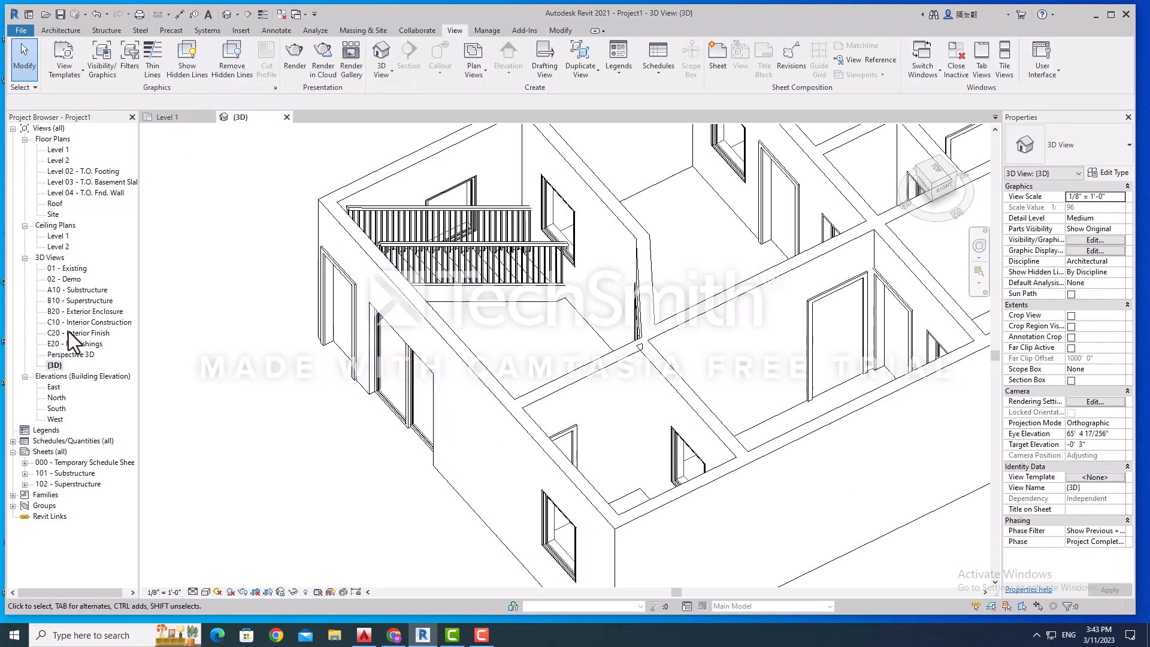
Step: Move the stair in the Level 1 floor plan so it sits flush against the inner face of the outer side wall
{"action": "double_click", "coordinate": [61, 237]}
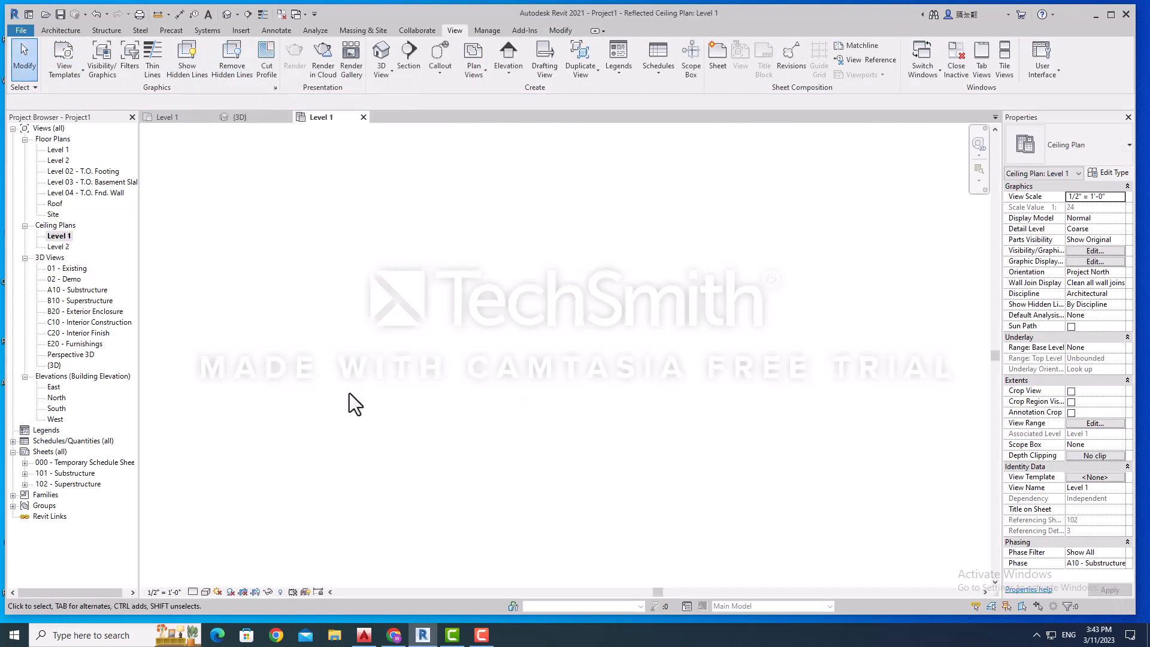
{"action": "double_click", "coordinate": [58, 150]}
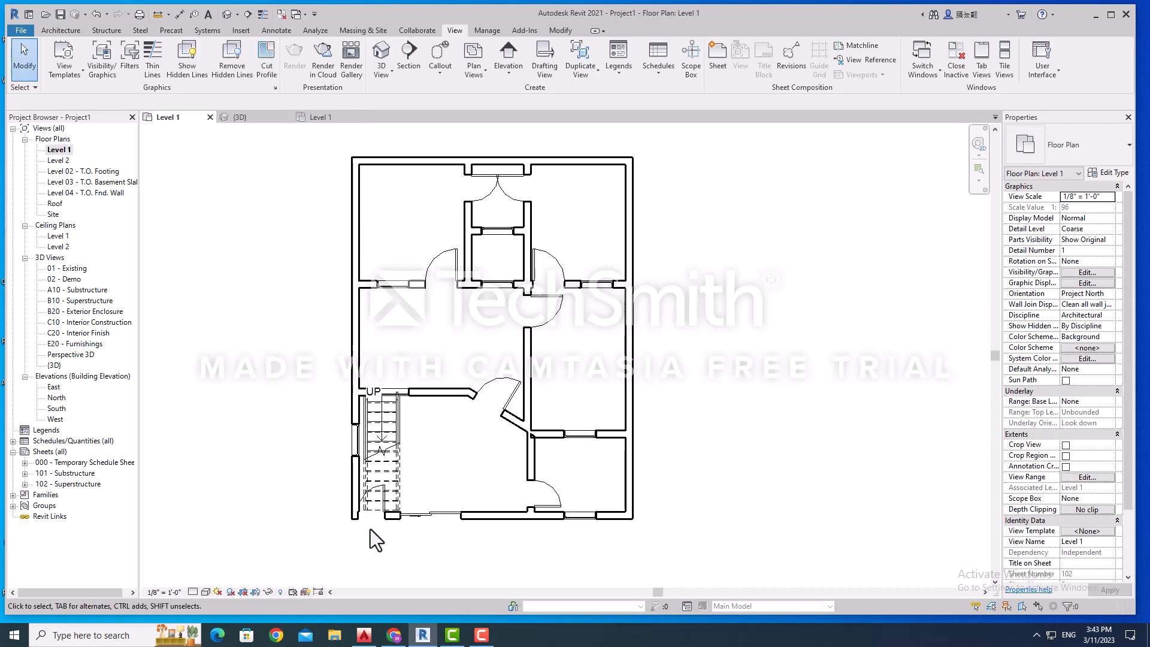
{"action": "left_click", "coordinate": [380, 422]}
{"action": "left_click", "coordinate": [475, 573]}
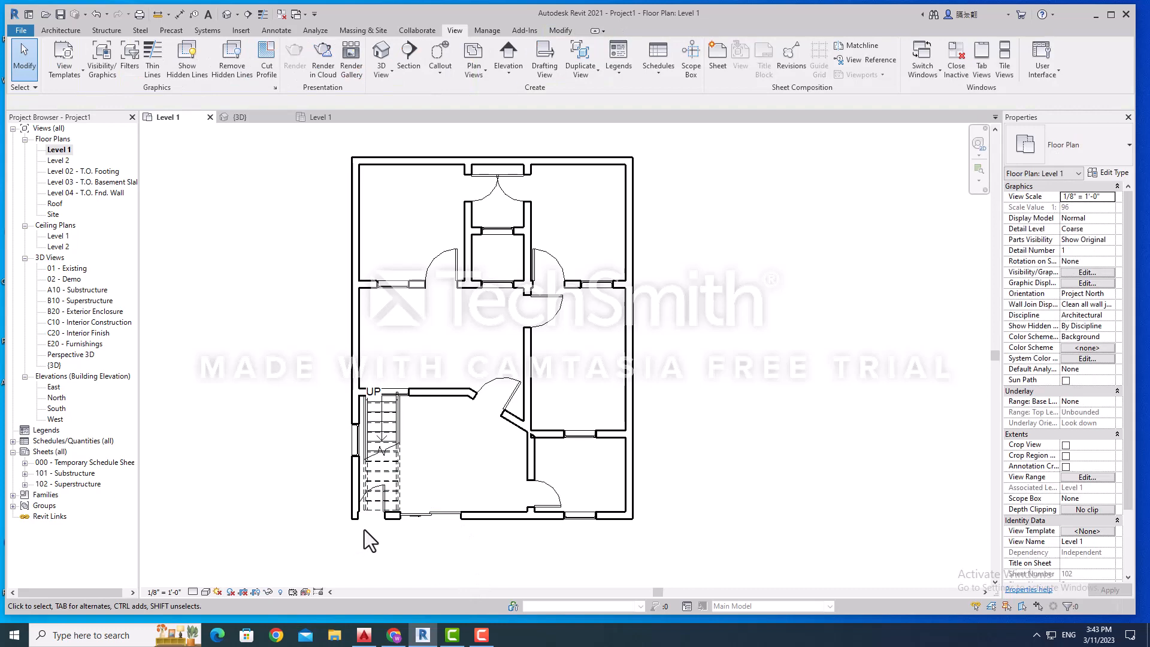
{"action": "left_click", "coordinate": [385, 453]}
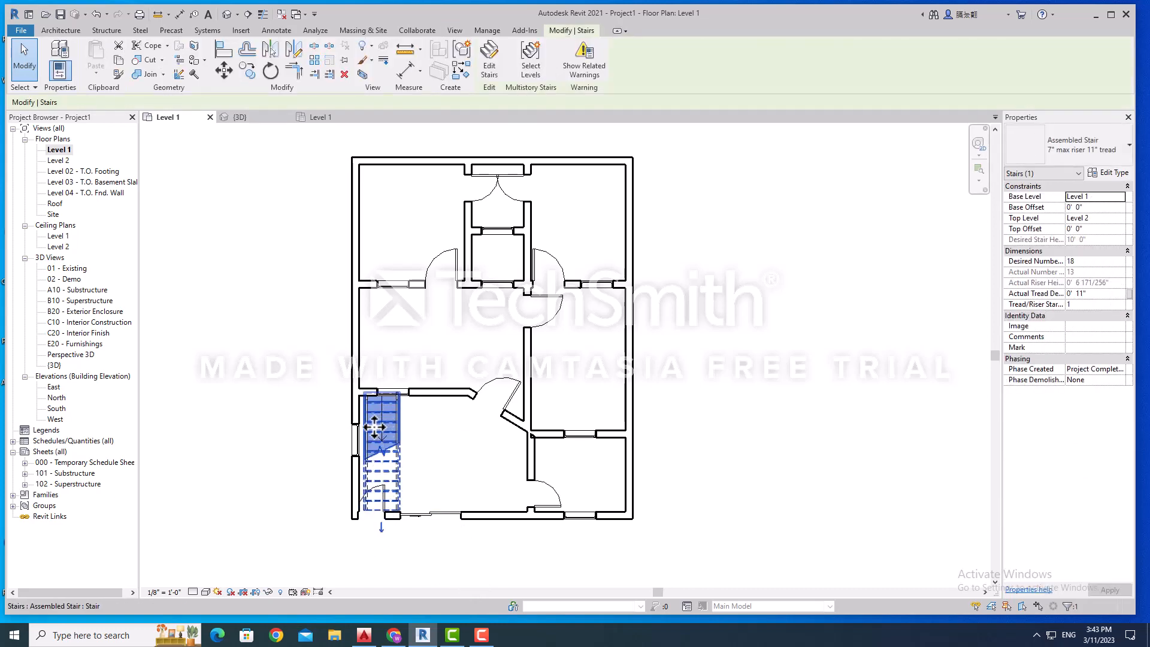
{"action": "left_click_drag", "start_coordinate": [380, 428], "coordinate": [369, 430]}
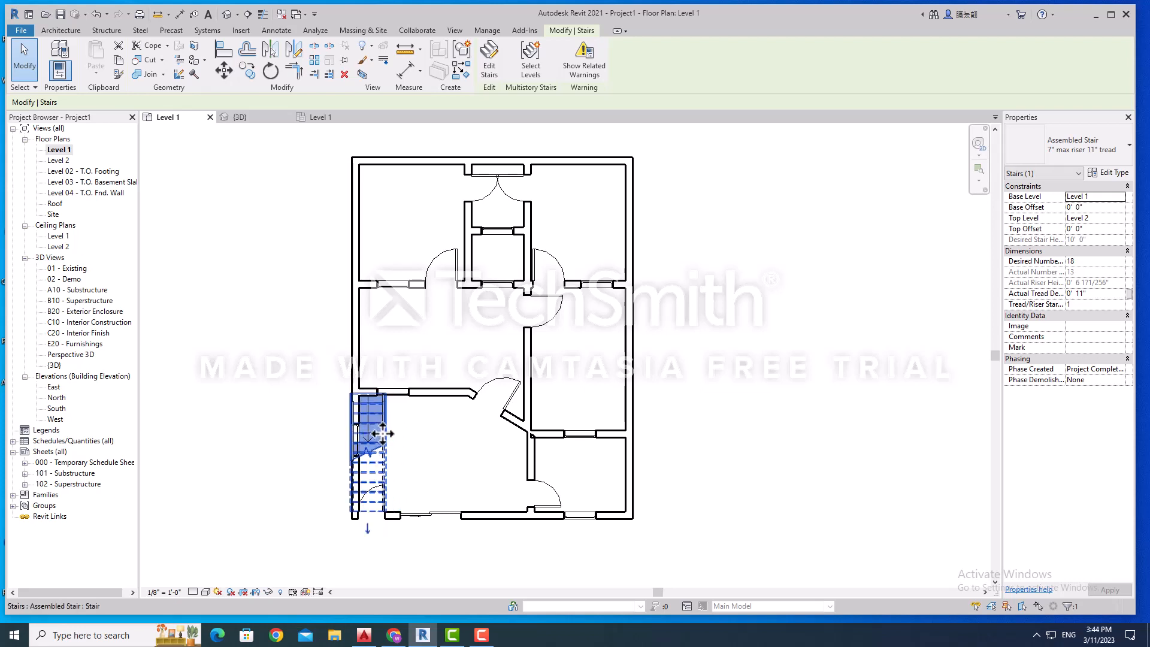
{"action": "scroll", "coordinate": [353, 436], "scroll_direction": "up", "scroll_amount": 2}
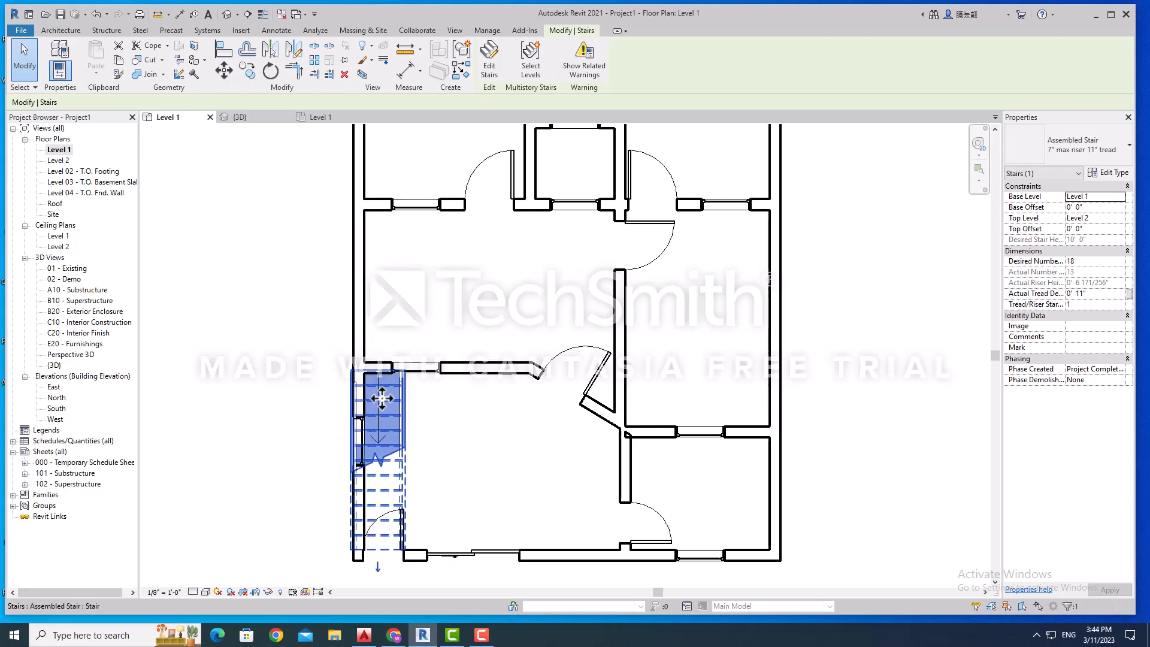
{"action": "left_click_drag", "start_coordinate": [379, 398], "coordinate": [392, 400]}
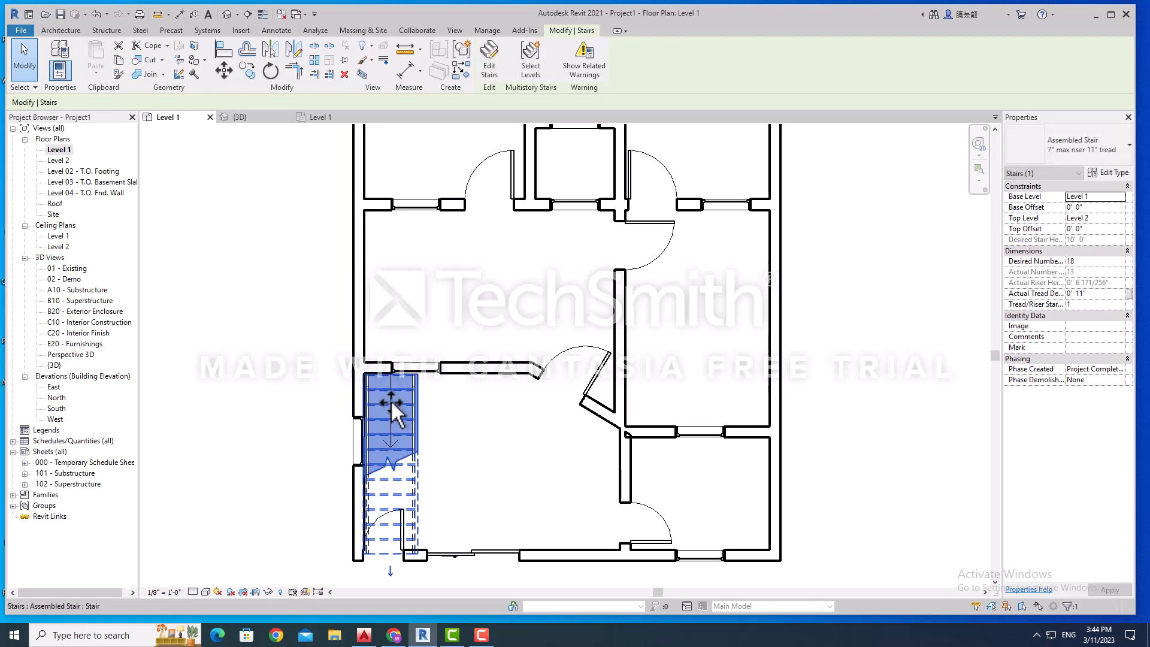
{"action": "left_click", "coordinate": [487, 492]}
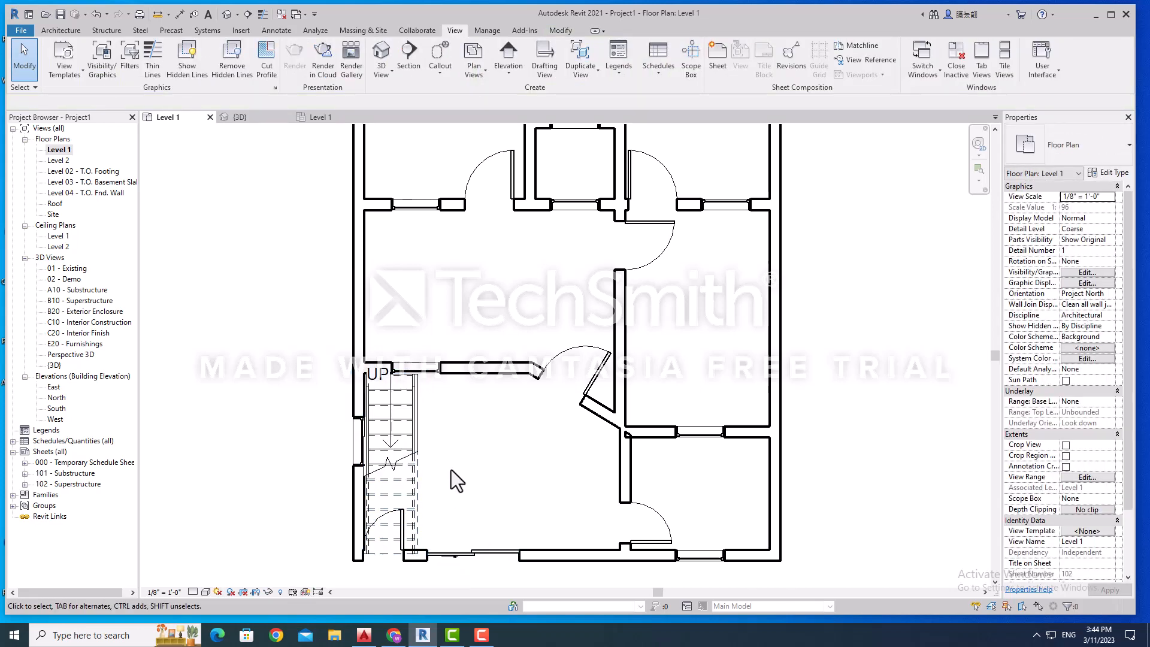
Step: Move the interior wall behind the stair in the Level 1 plan away from the front wall, to 13' 0" from it
{"action": "scroll", "coordinate": [460, 440], "scroll_direction": "down", "scroll_amount": 1}
{"action": "scroll", "coordinate": [432, 444], "scroll_direction": "down", "scroll_amount": 2}
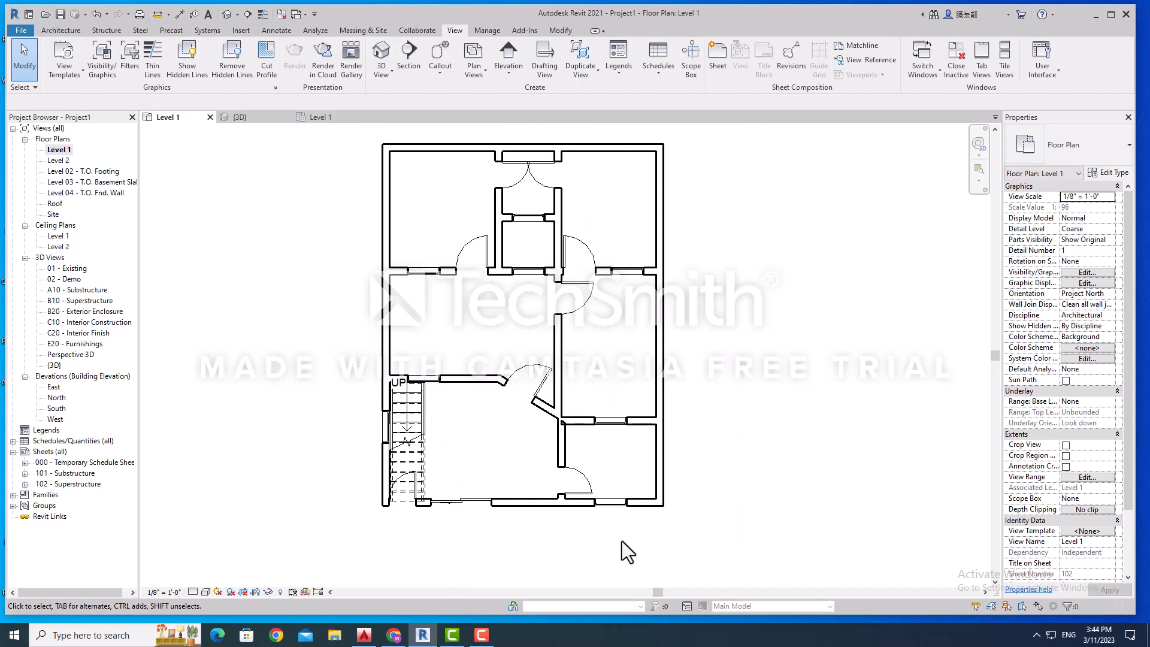
{"action": "left_click", "coordinate": [462, 379]}
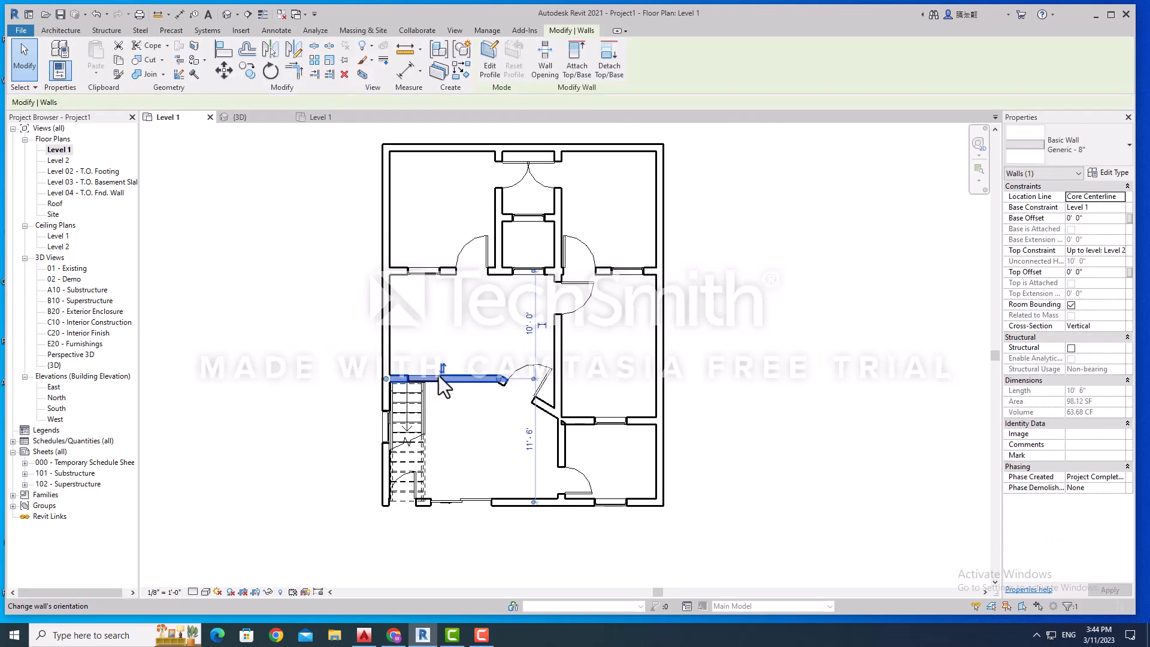
{"action": "left_click_drag", "start_coordinate": [452, 379], "coordinate": [454, 362]}
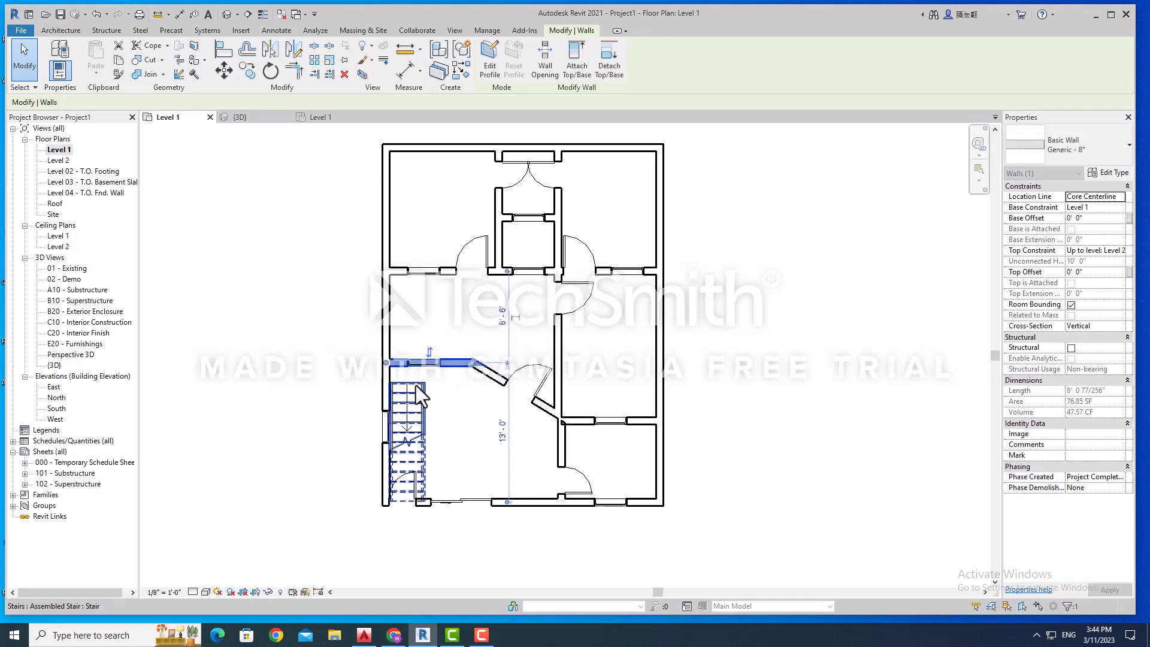
Step: Move the stair toward the relocated interior wall so its back end sits against that wall's face
{"action": "left_click", "coordinate": [413, 412]}
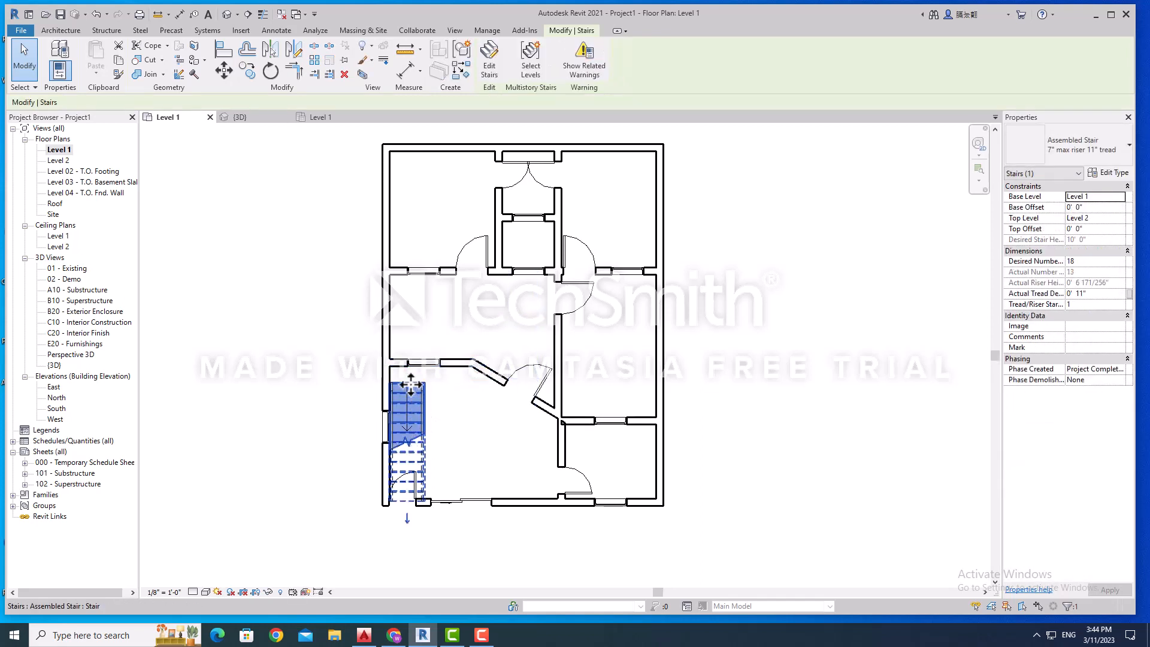
{"action": "left_click_drag", "start_coordinate": [409, 370], "coordinate": [410, 353]}
{"action": "left_click", "coordinate": [859, 449]}
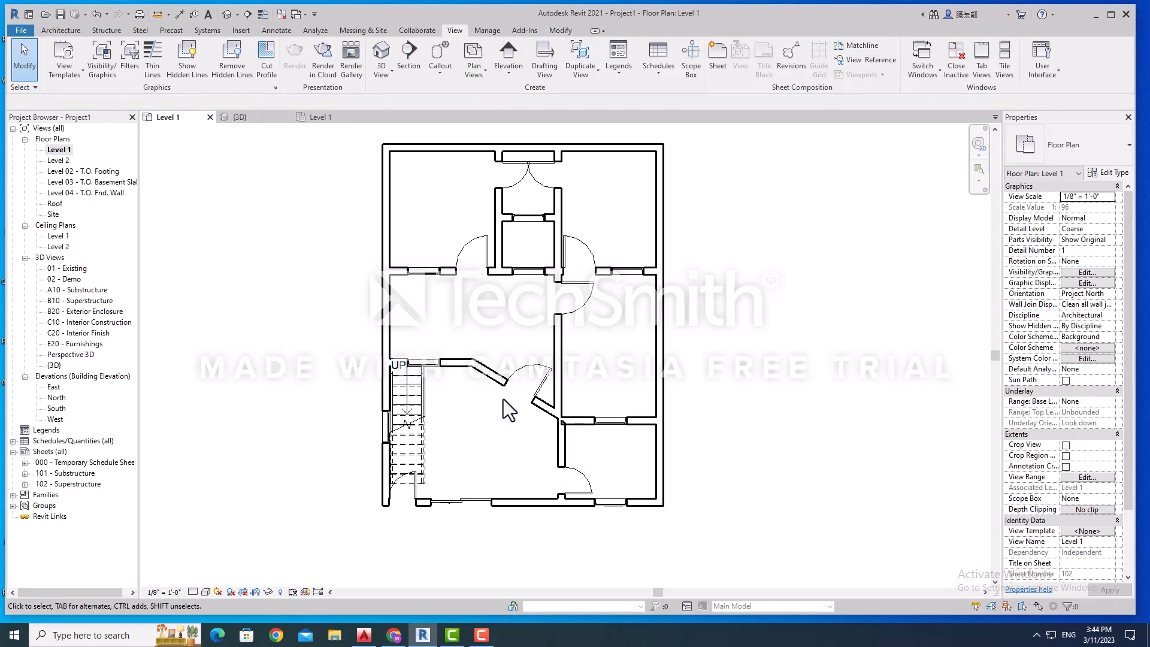
Step: Examine the moved stair and its railings in the {3D} view to check which way it climbs
{"action": "double_click", "coordinate": [55, 365]}
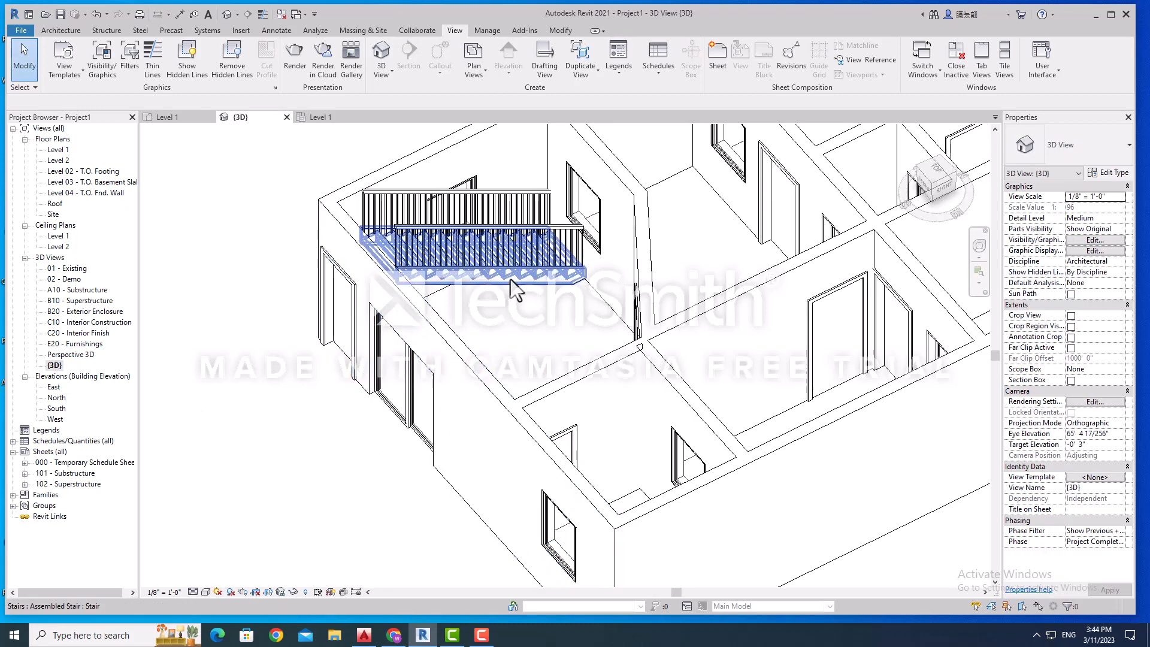
{"action": "left_click", "coordinate": [433, 264]}
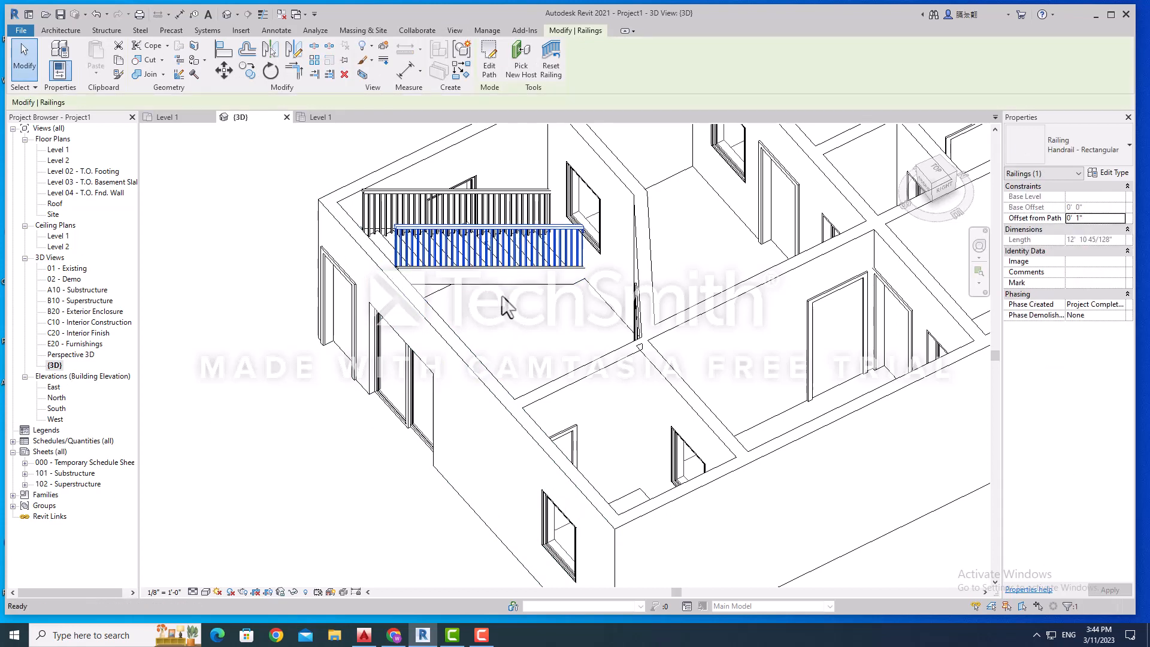
{"action": "left_click", "coordinate": [506, 306]}
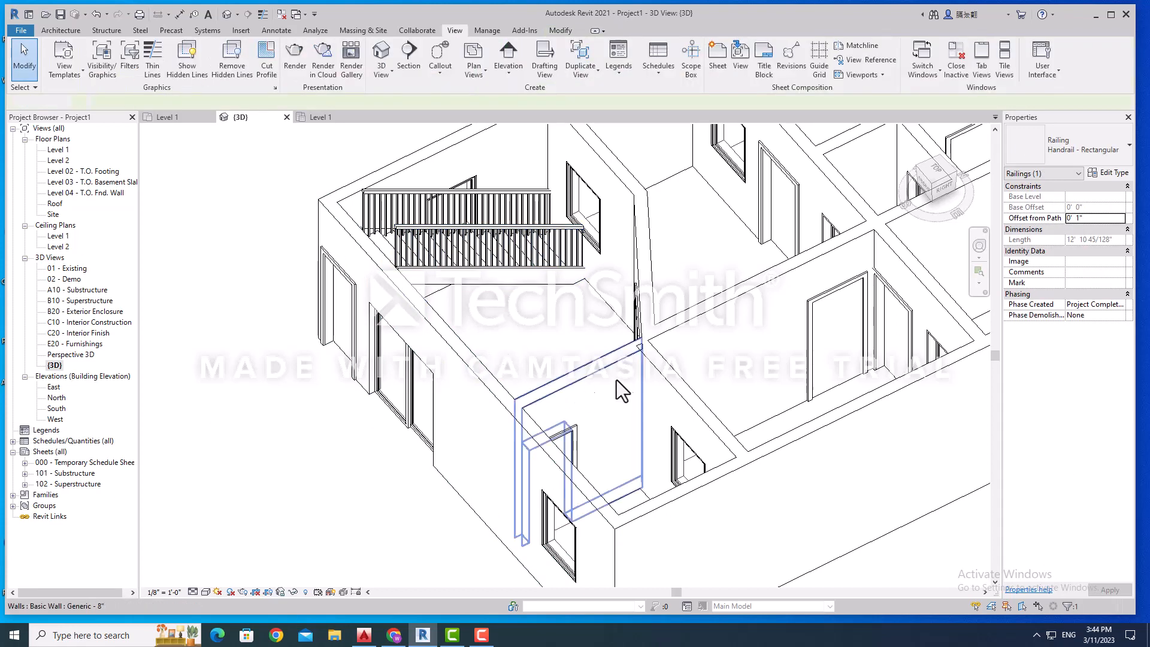
{"action": "left_click", "coordinate": [479, 251]}
{"action": "key", "text": "Escape"}
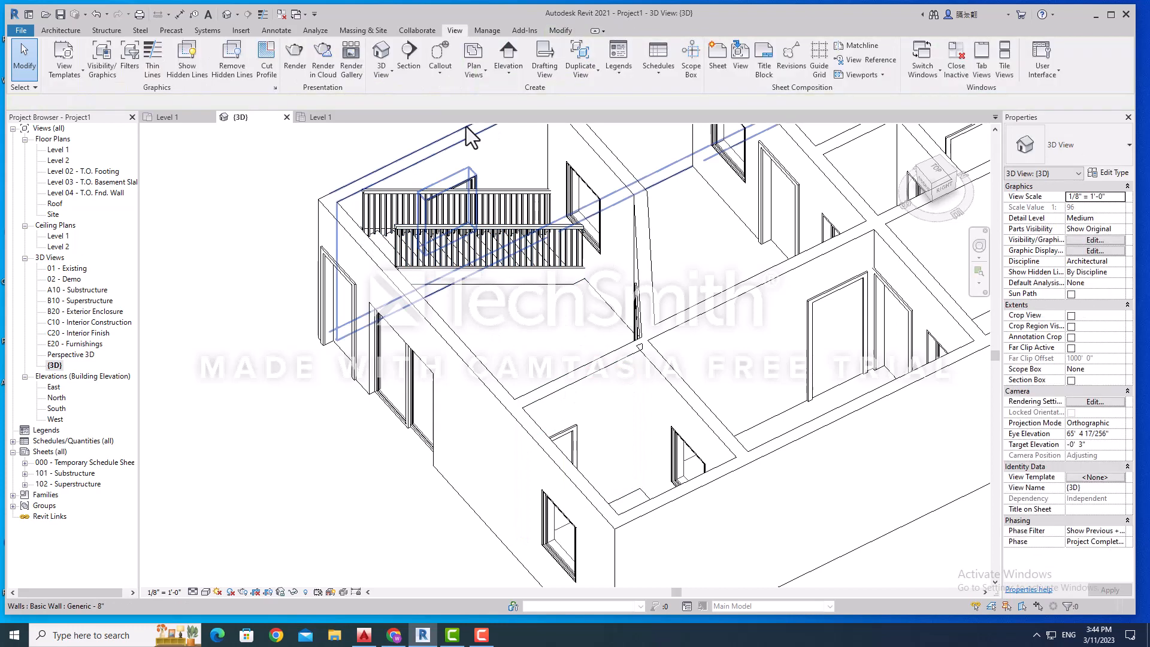
{"action": "left_click", "coordinate": [63, 34]}
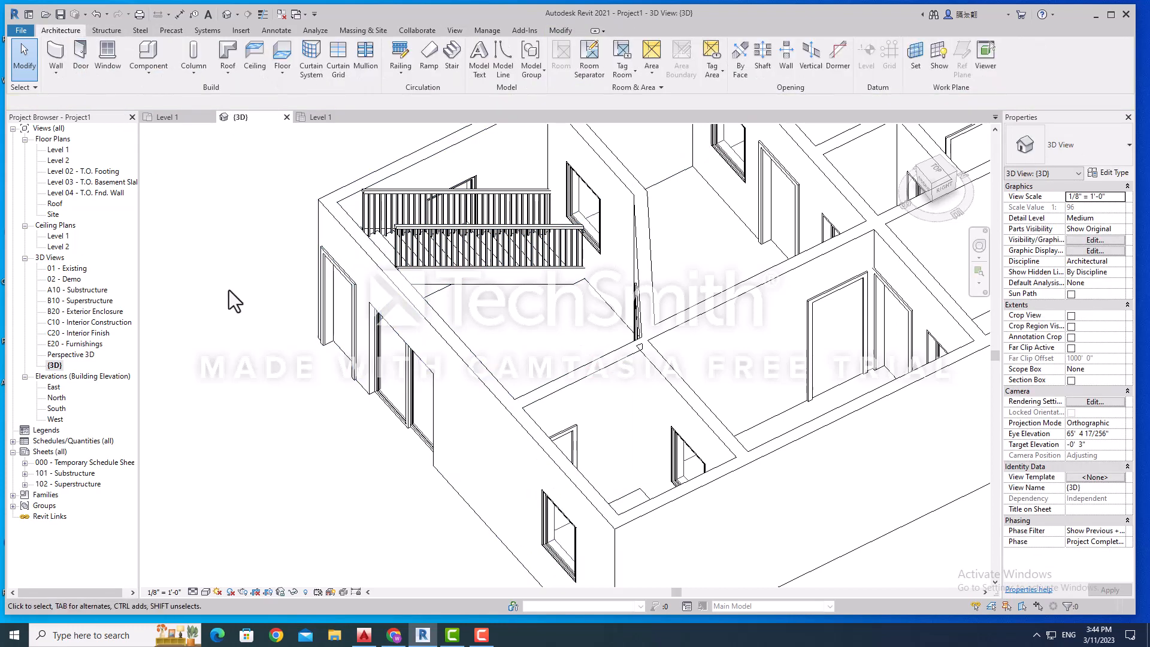
Step: Flip the stair's up direction in the Level 1 floor plan so it climbs from the front wall toward the interior wall
{"action": "double_click", "coordinate": [65, 151]}
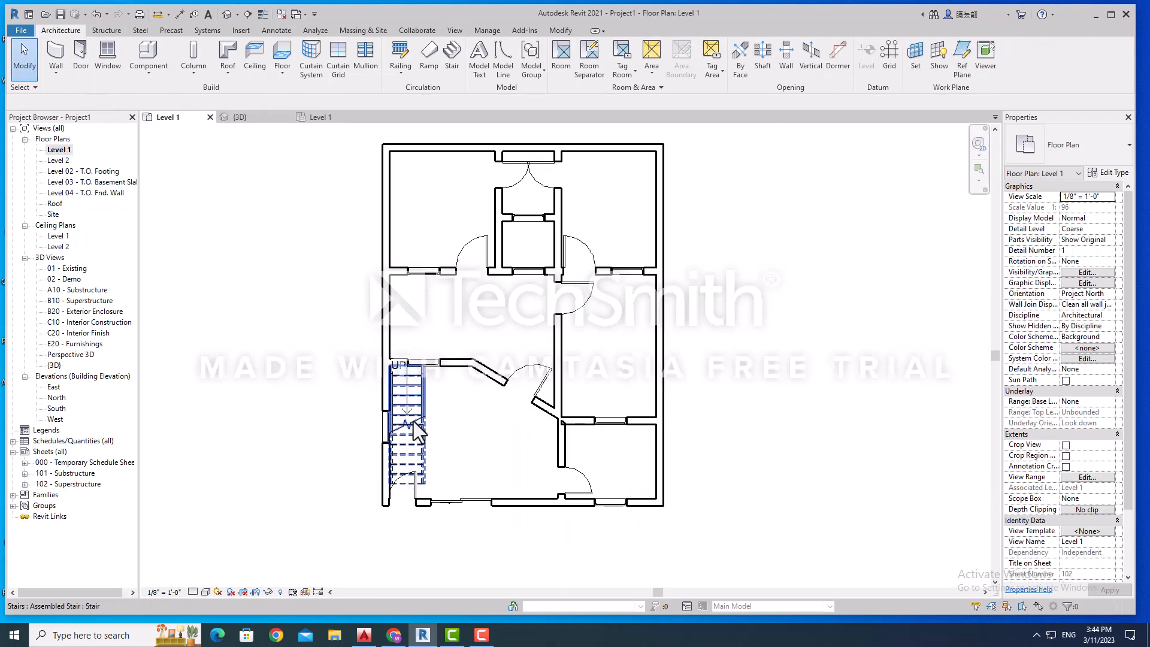
{"action": "left_click", "coordinate": [409, 428]}
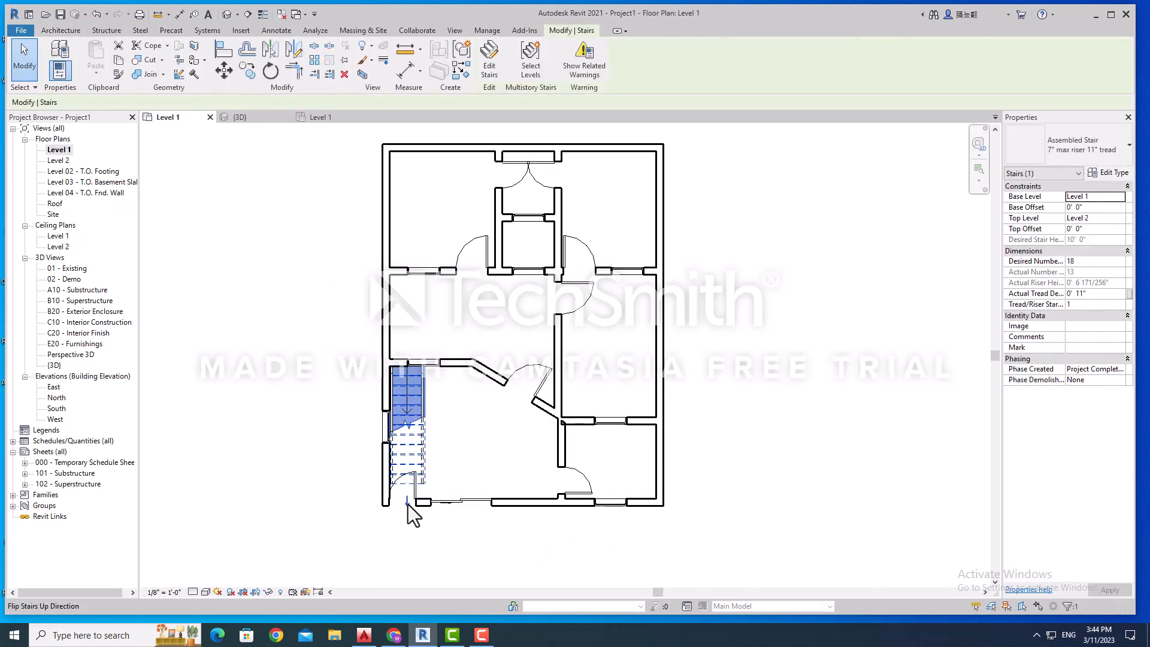
{"action": "left_click", "coordinate": [407, 503]}
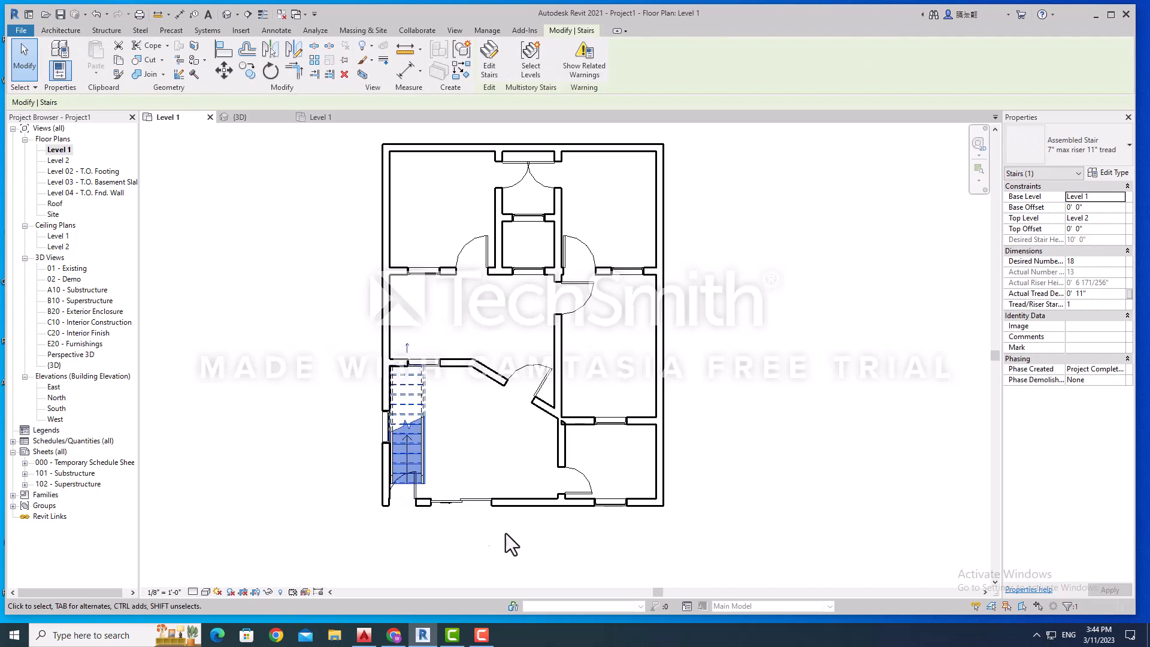
{"action": "left_click", "coordinate": [803, 437]}
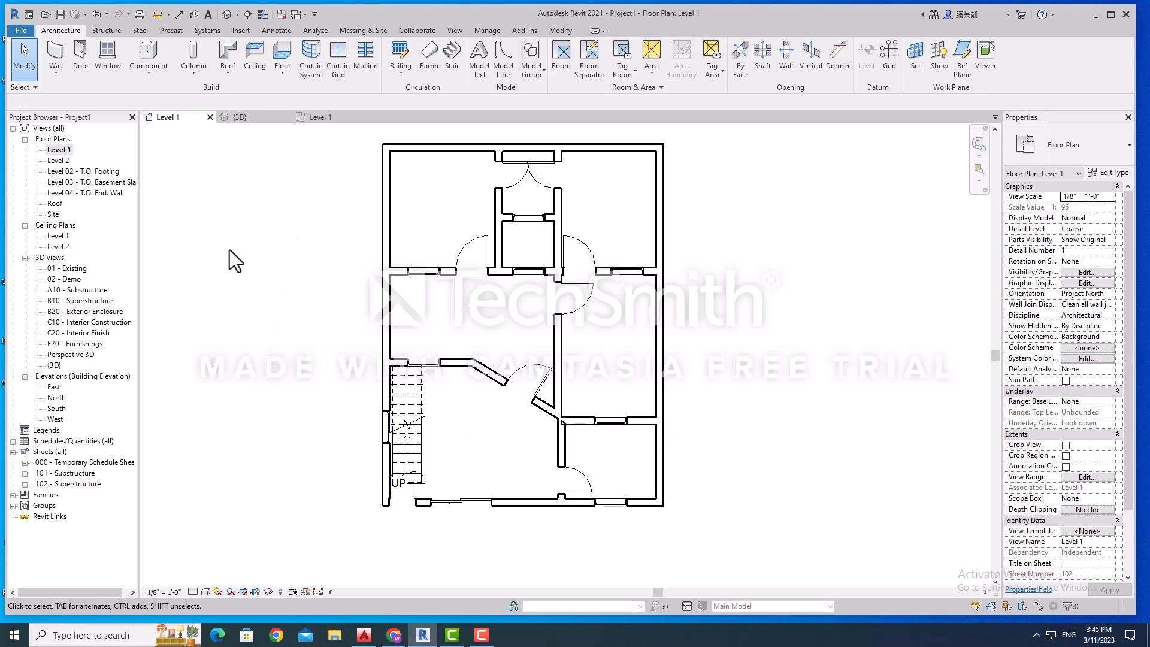
Step: Render the {3D} view of the whole house with the reoriented stair at Draft quality using Exterior: Sun only, and close the rendering
{"action": "double_click", "coordinate": [55, 364]}
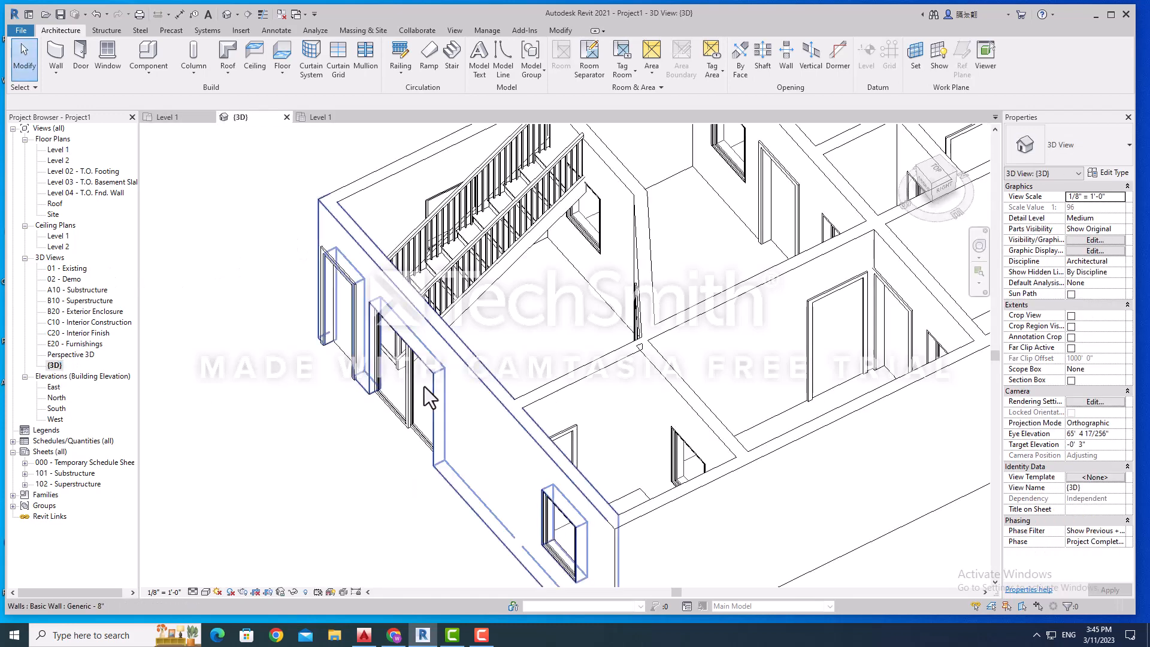
{"action": "scroll", "coordinate": [542, 397], "scroll_direction": "down", "scroll_amount": 1}
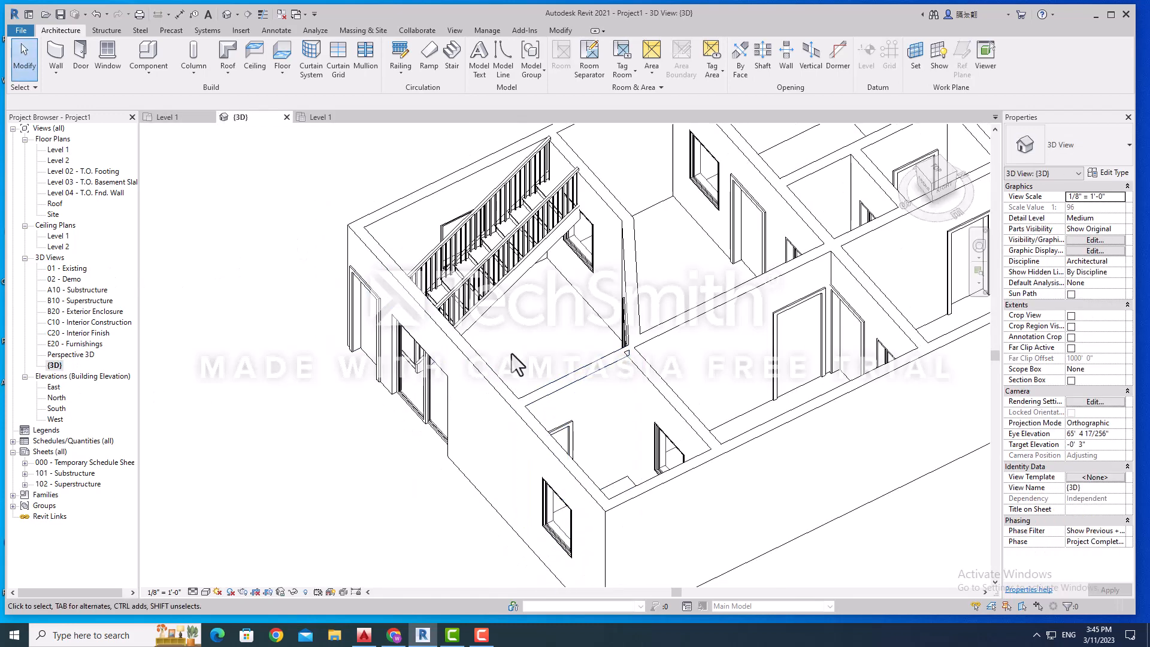
{"action": "scroll", "coordinate": [512, 358], "scroll_direction": "down", "scroll_amount": 3}
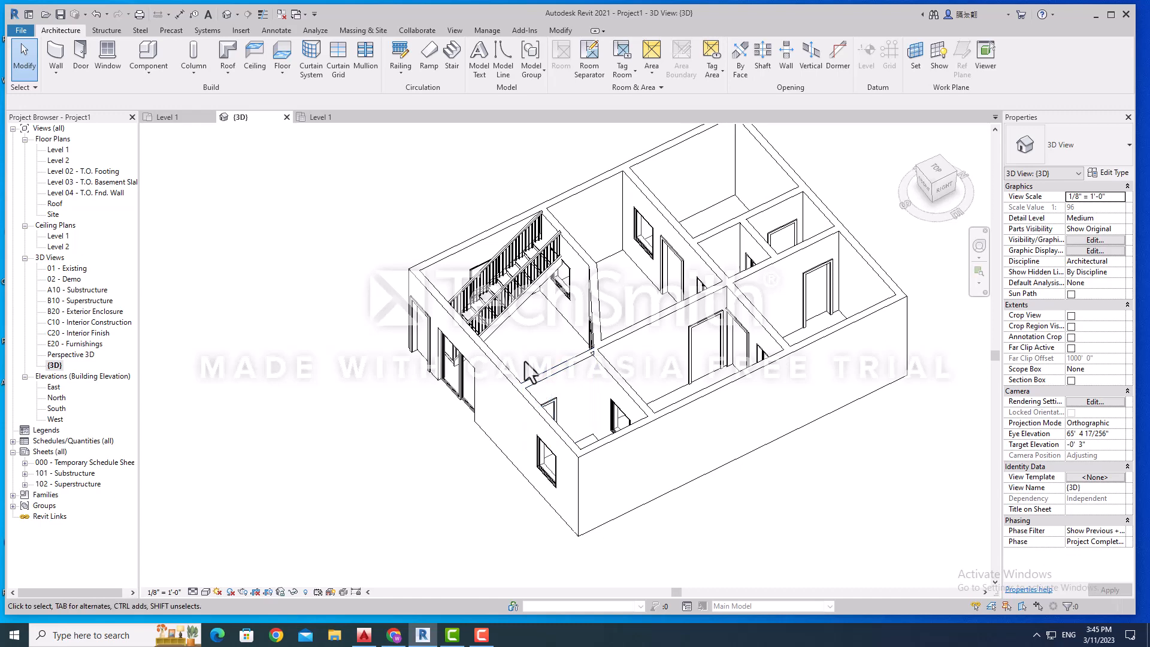
{"action": "scroll", "coordinate": [525, 361], "scroll_direction": "down", "scroll_amount": 1}
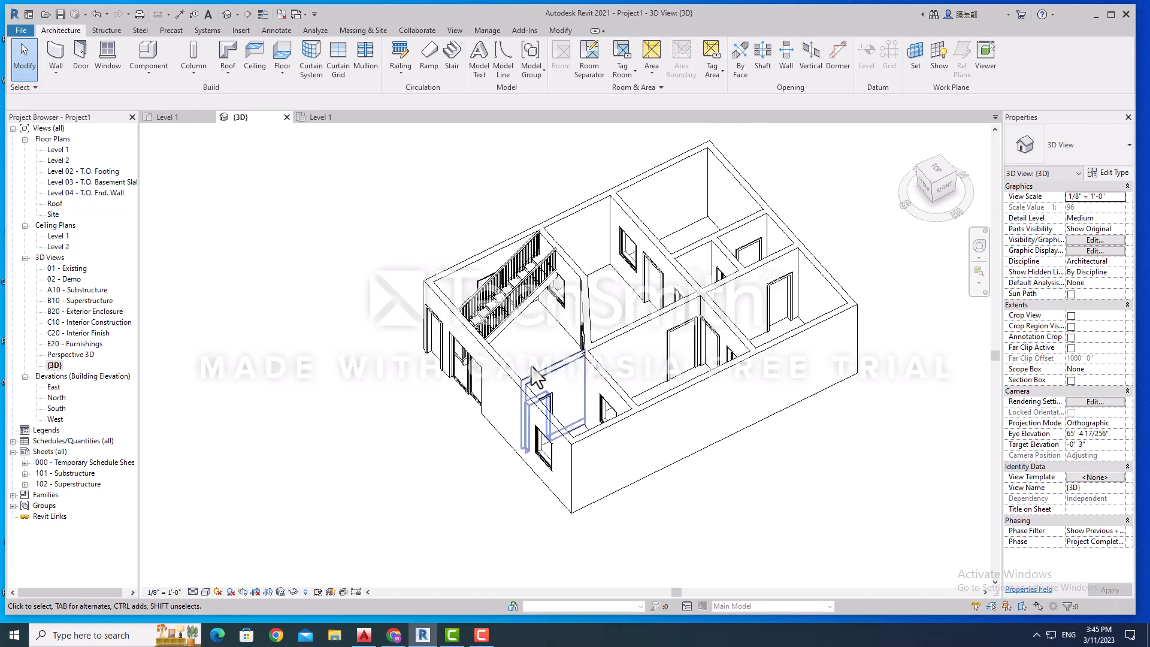
{"action": "left_click", "coordinate": [455, 31]}
{"action": "left_click", "coordinate": [296, 57]}
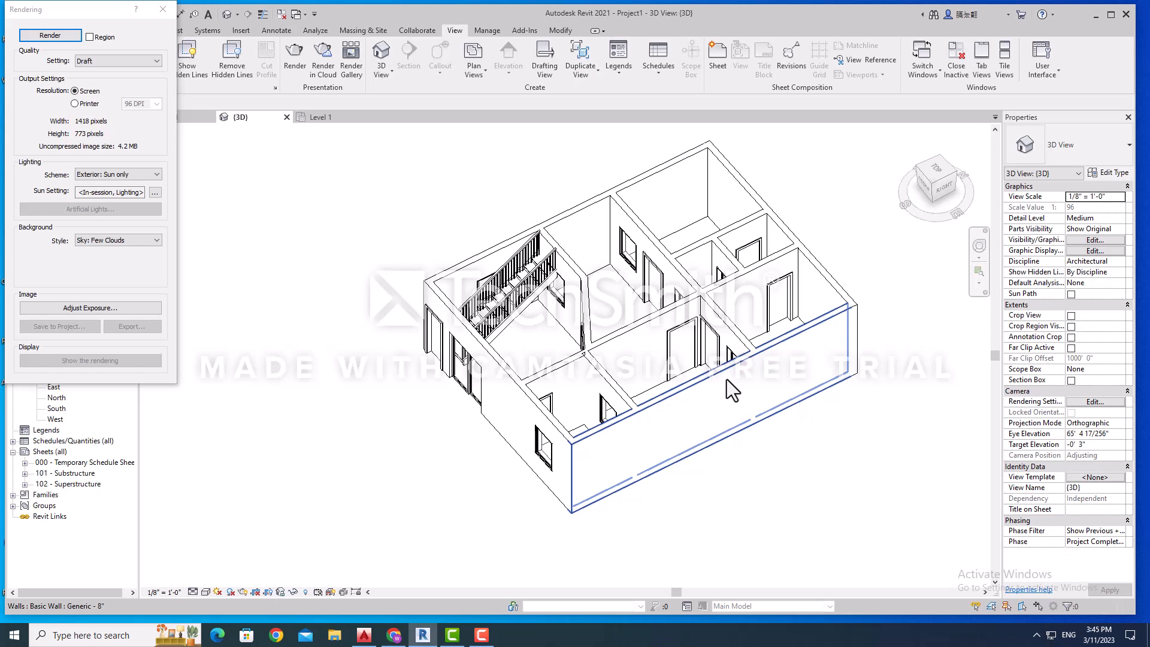
{"action": "left_click", "coordinate": [48, 38]}
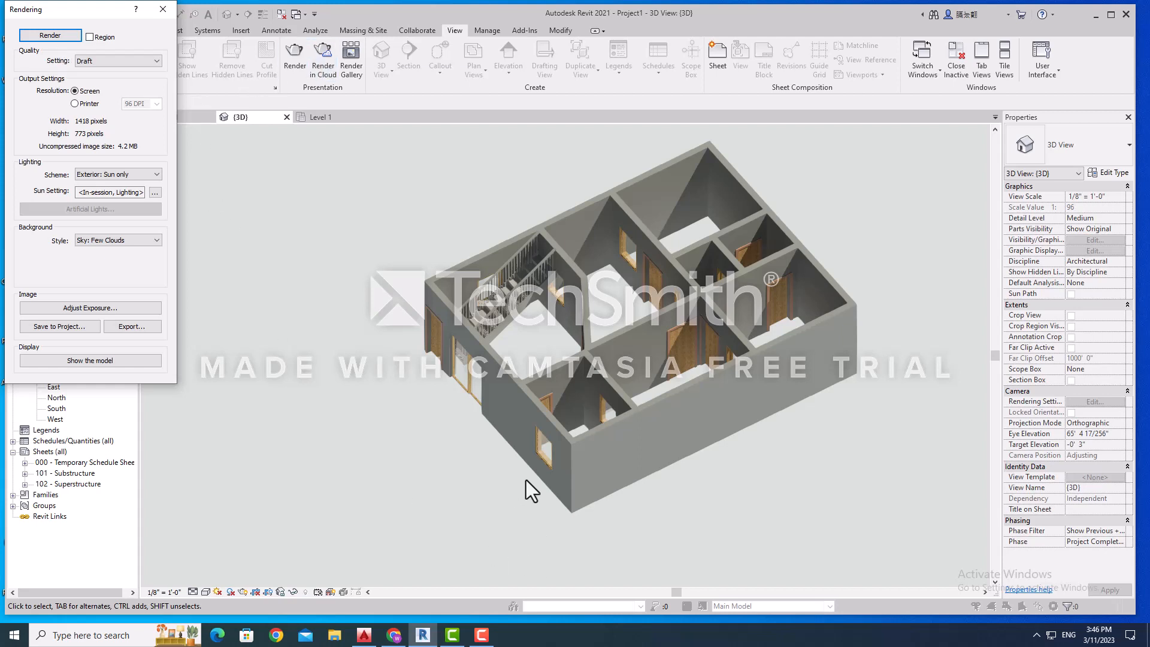
{"action": "middle_click_drag", "start_coordinate": [535, 374], "coordinate": [758, 377], "text": "shift"}
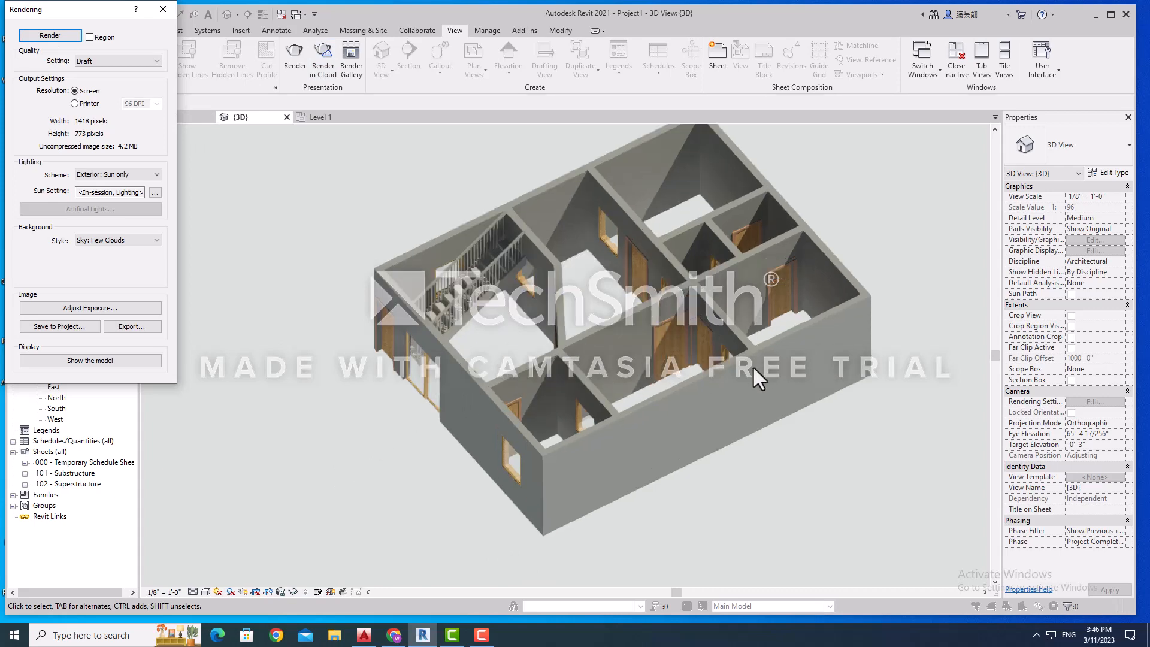
{"action": "scroll", "coordinate": [642, 307], "scroll_direction": "up", "scroll_amount": 1}
{"action": "scroll", "coordinate": [728, 318], "scroll_direction": "down", "scroll_amount": 3}
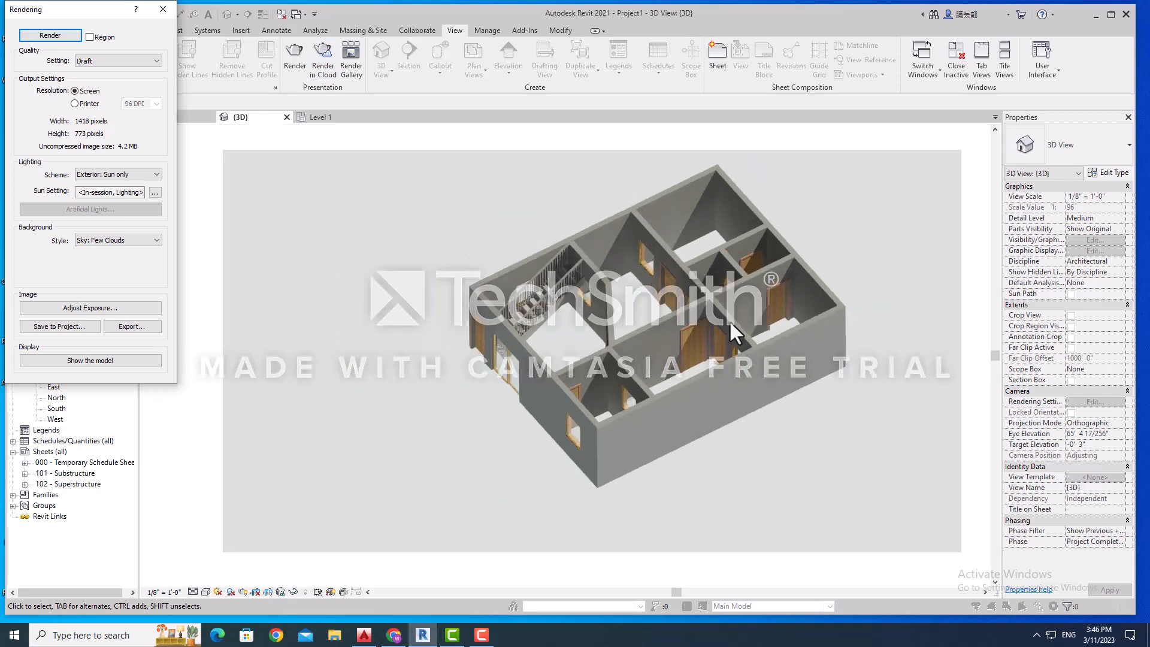
{"action": "left_click", "coordinate": [552, 291]}
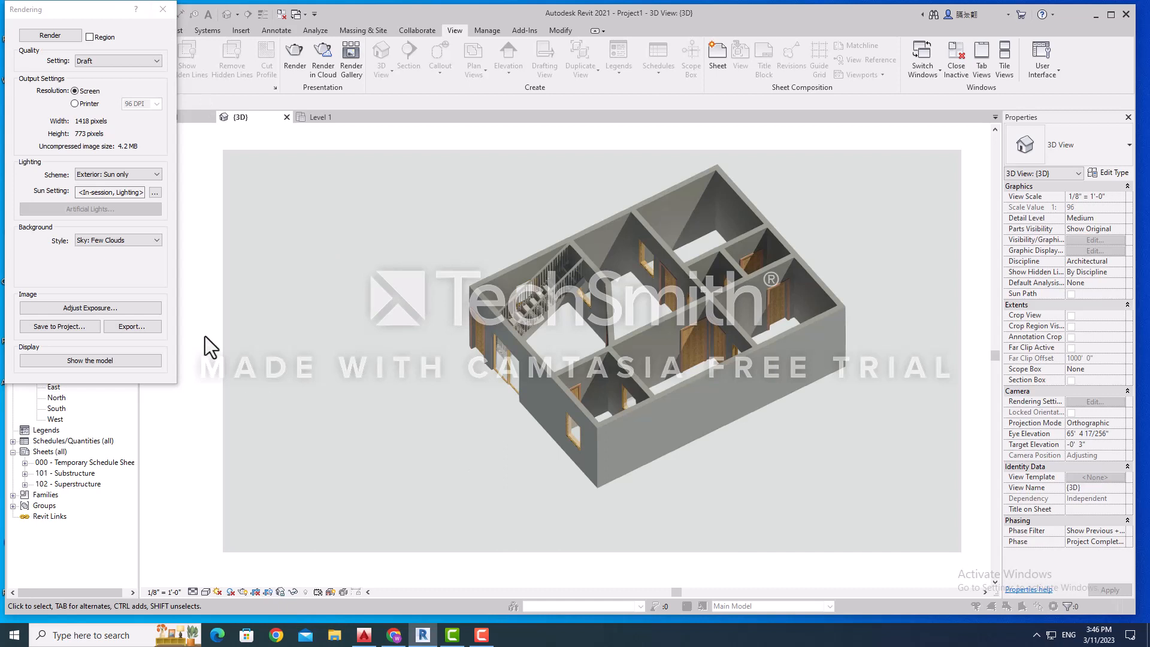
{"action": "left_click", "coordinate": [164, 13]}
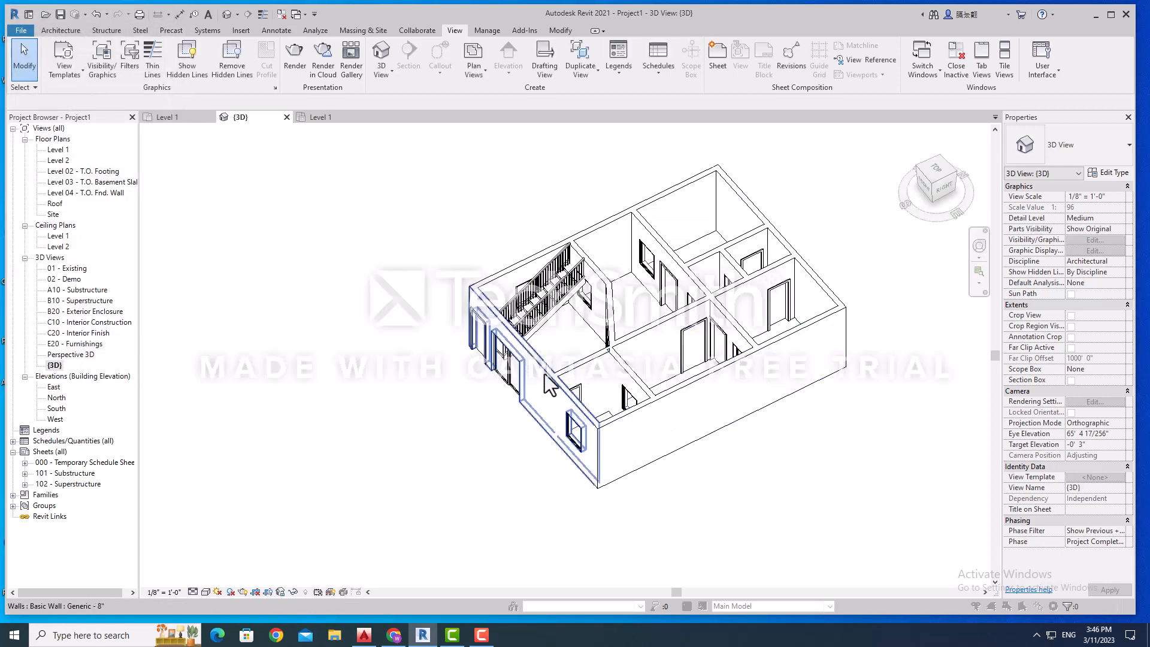
Step: Change the long outer side wall opposite the stair to the type Exterior - Brick and CMU on Mtl. Stud
{"action": "scroll", "coordinate": [565, 316], "scroll_direction": "up", "scroll_amount": 1}
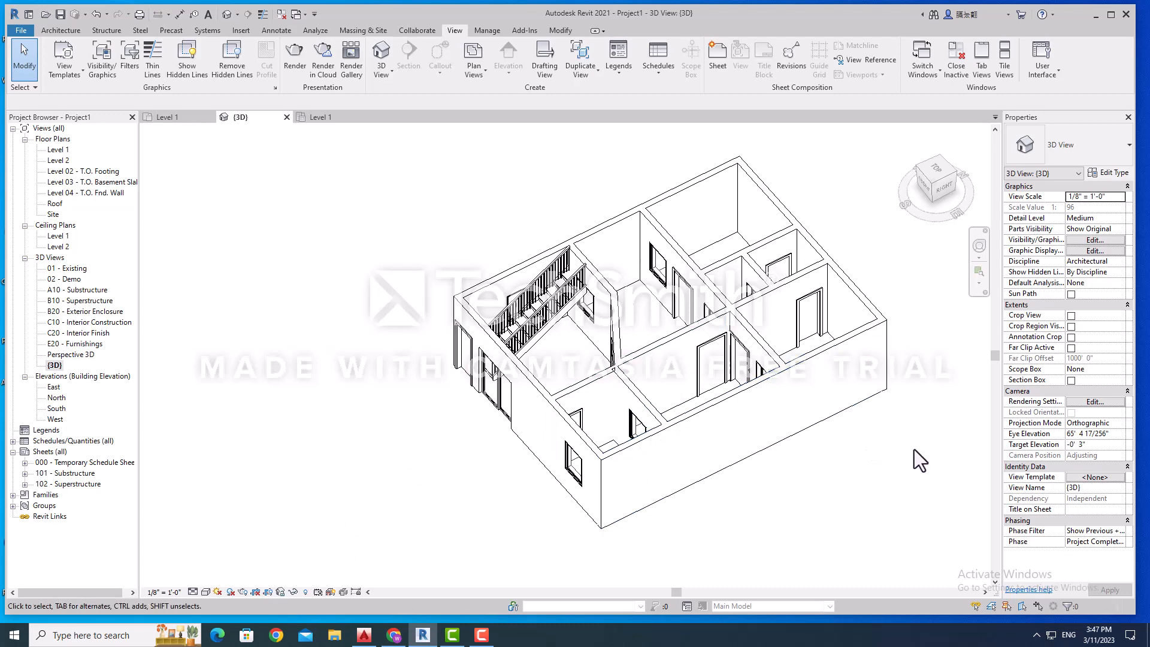
{"action": "left_click", "coordinate": [827, 409]}
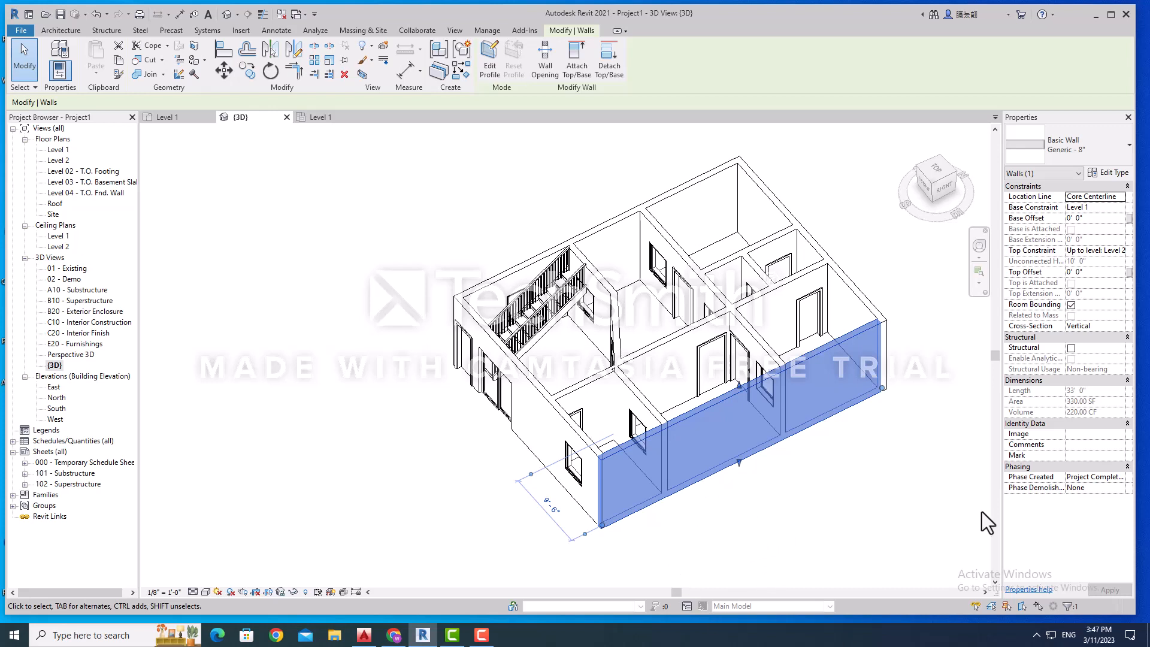
{"action": "left_click", "coordinate": [1113, 160]}
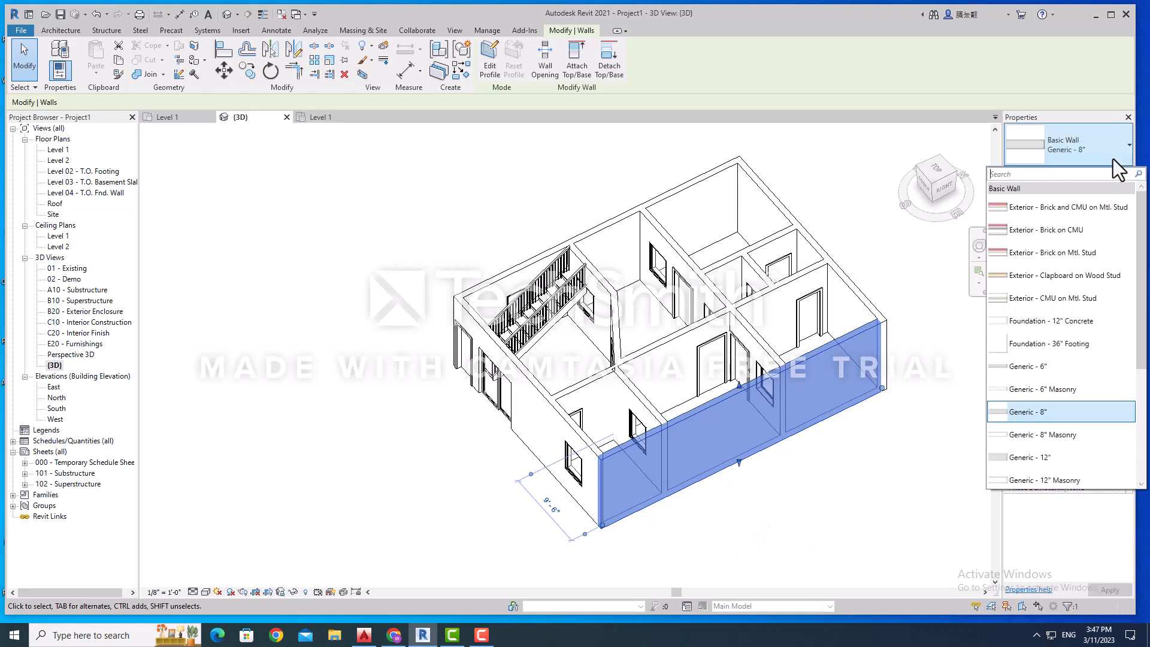
{"action": "left_click", "coordinate": [1067, 207]}
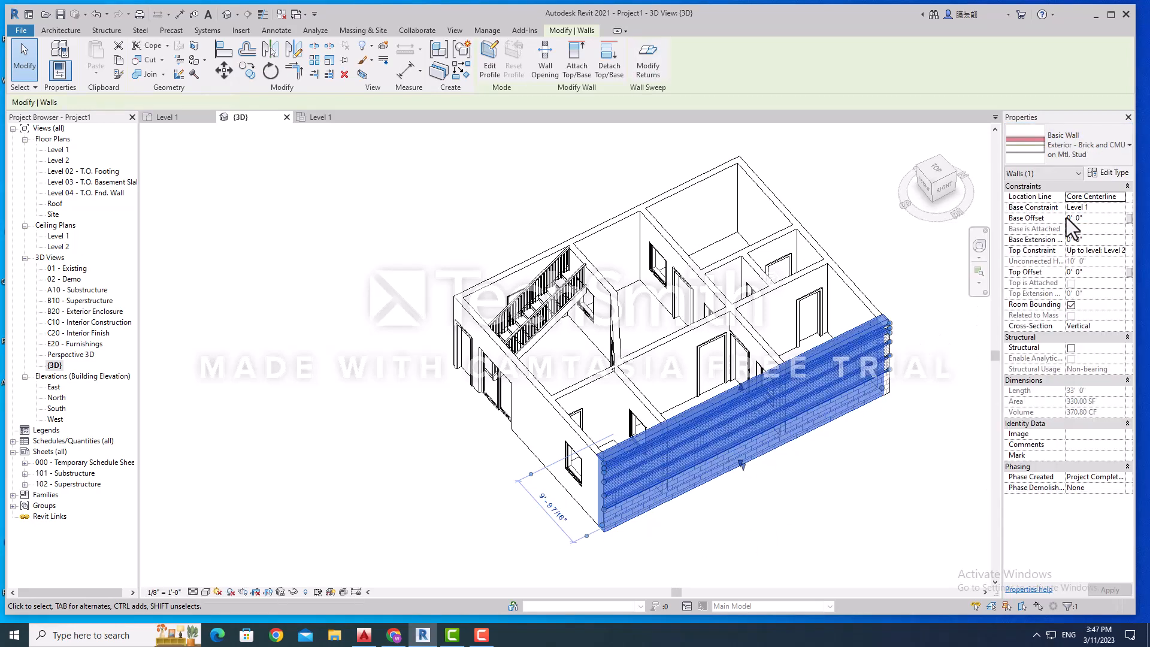
Step: Change the front wall with the entrance doors to the type Exterior - Brick and CMU on Mtl. Stud
{"action": "left_click", "coordinate": [554, 449]}
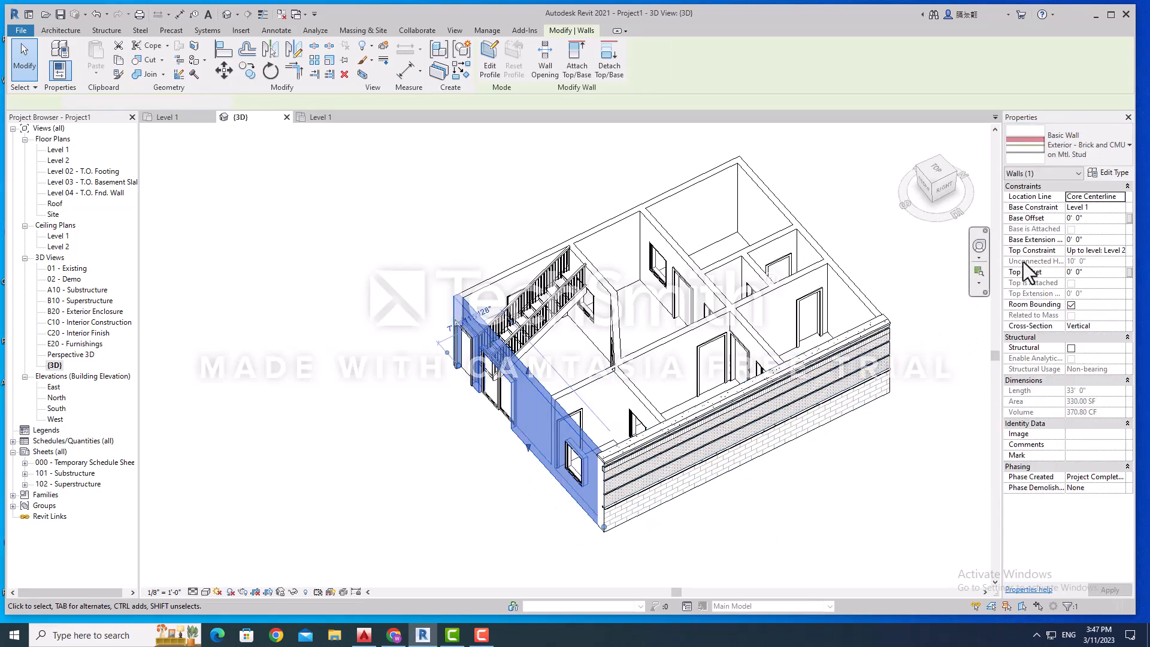
{"action": "left_click", "coordinate": [1090, 145]}
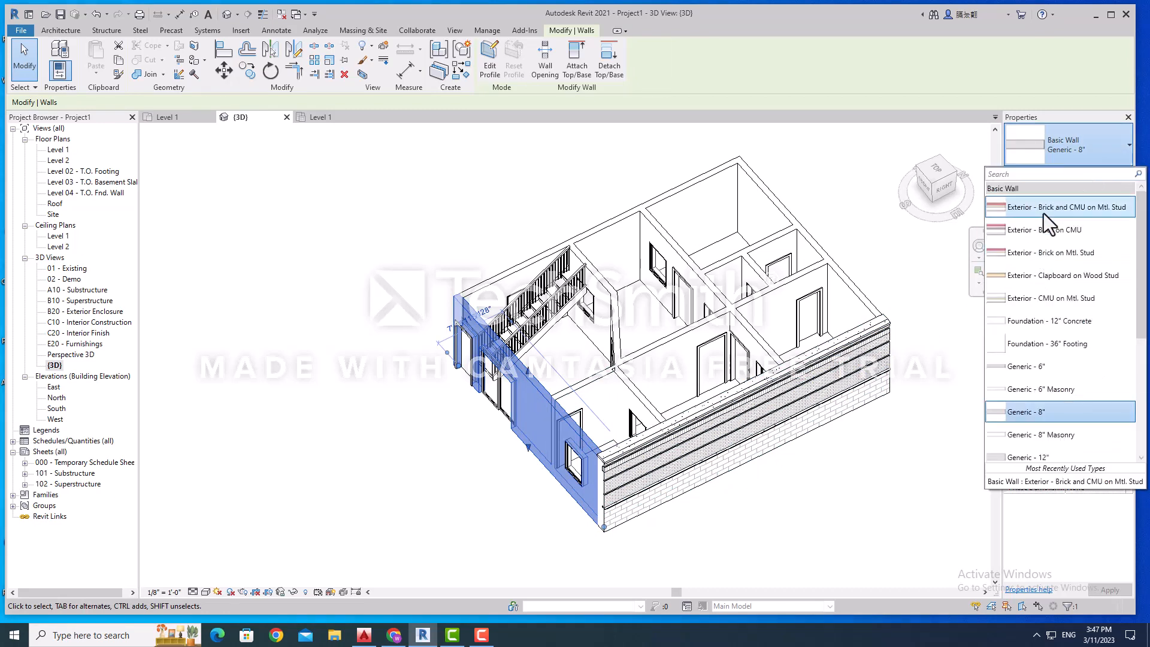
{"action": "left_click", "coordinate": [1054, 229]}
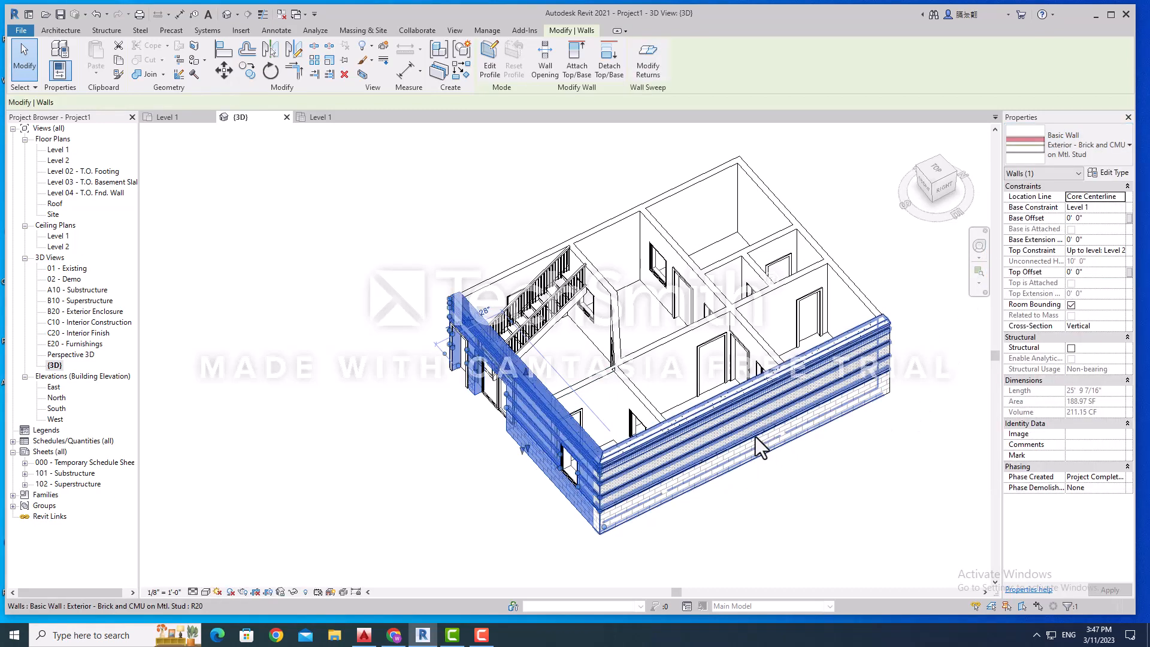
Step: Render the {3D} view with the brick exterior walls at Draft quality using the Exterior: Sun only scheme
{"action": "scroll", "coordinate": [781, 480], "scroll_direction": "down", "scroll_amount": 1}
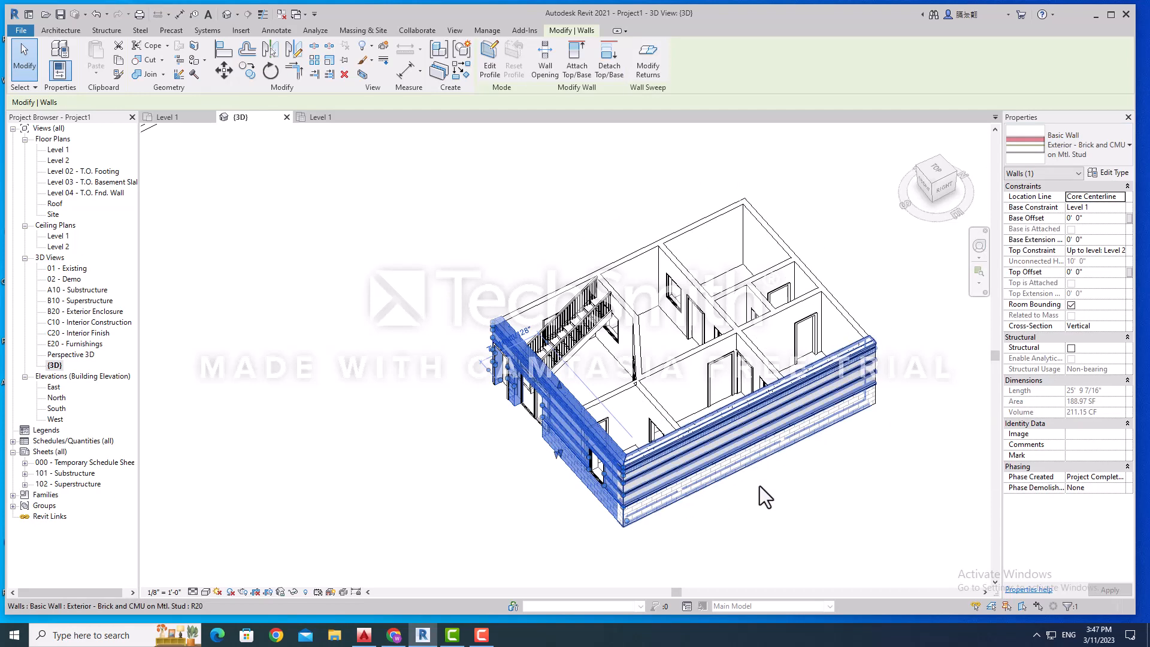
{"action": "left_click", "coordinate": [847, 497]}
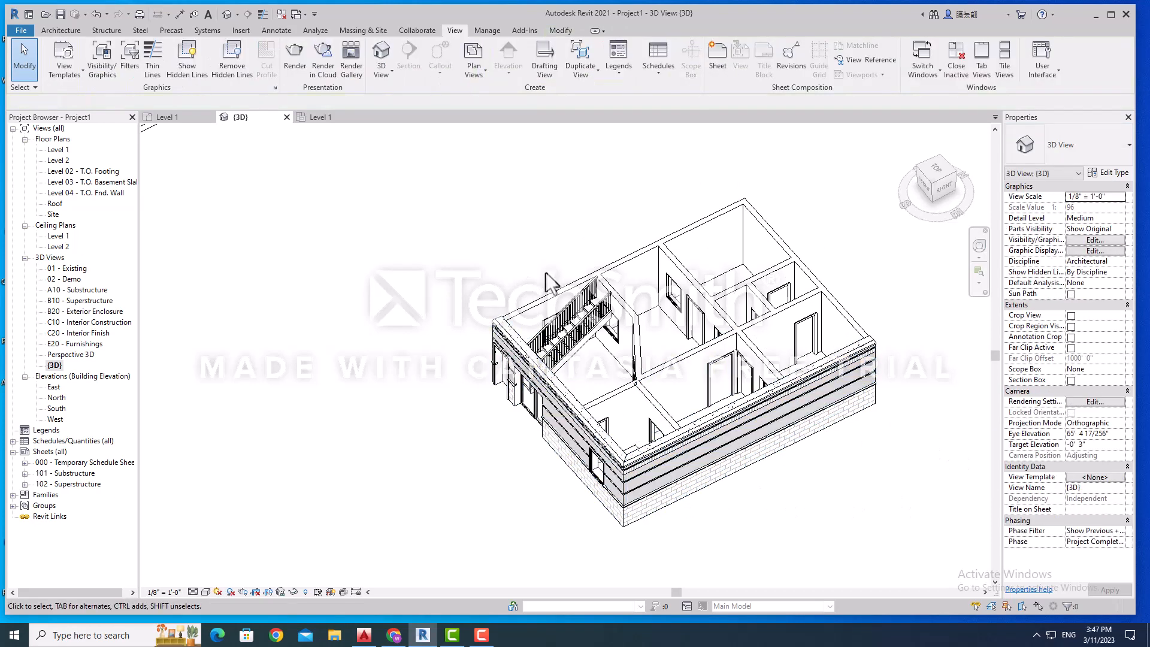
{"action": "left_click", "coordinate": [295, 60]}
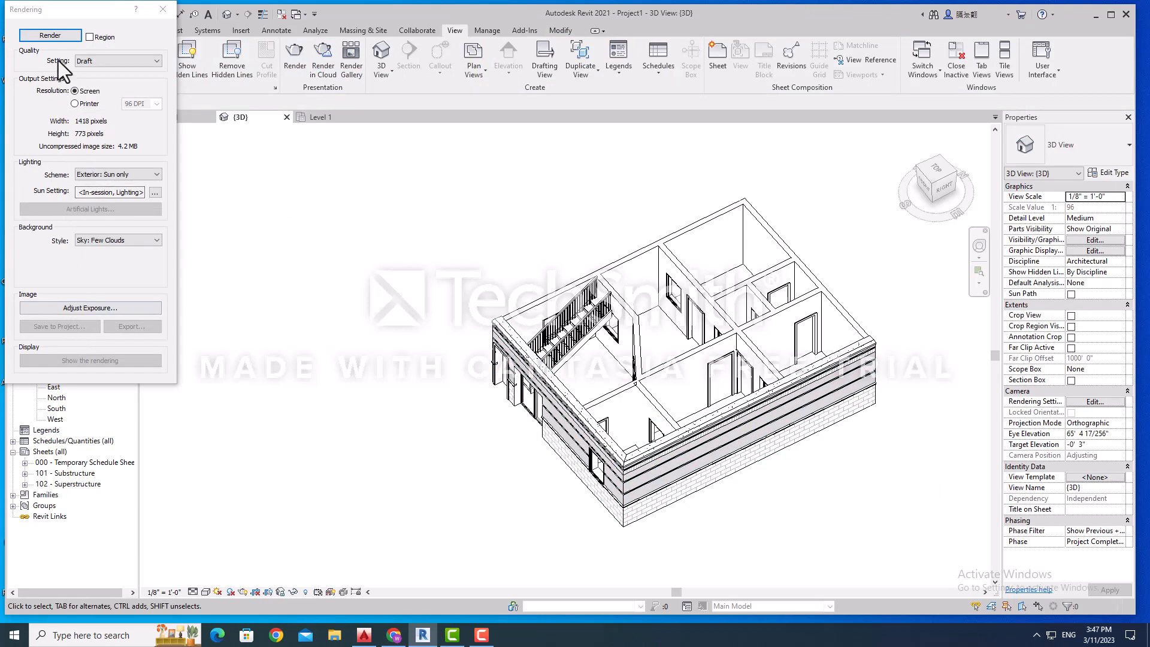
{"action": "left_click", "coordinate": [63, 37]}
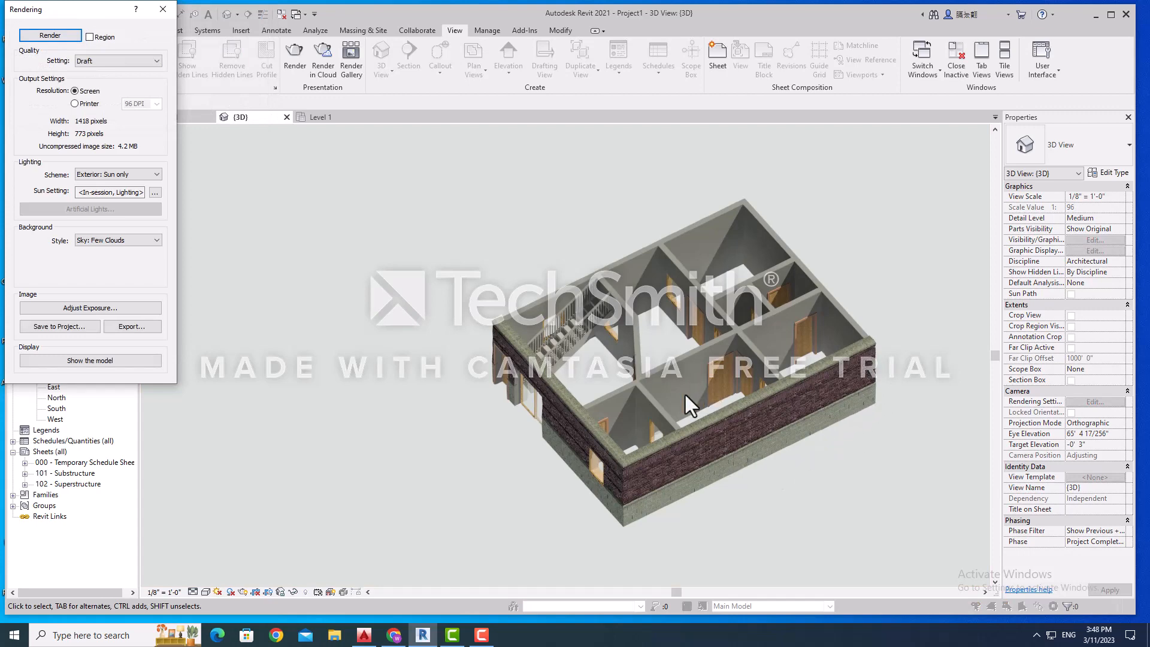
Step: Examine the rendered brick walls, stair and rooms of the house up close and as a whole, and close the rendering
{"action": "scroll", "coordinate": [765, 482], "scroll_direction": "up", "scroll_amount": 3}
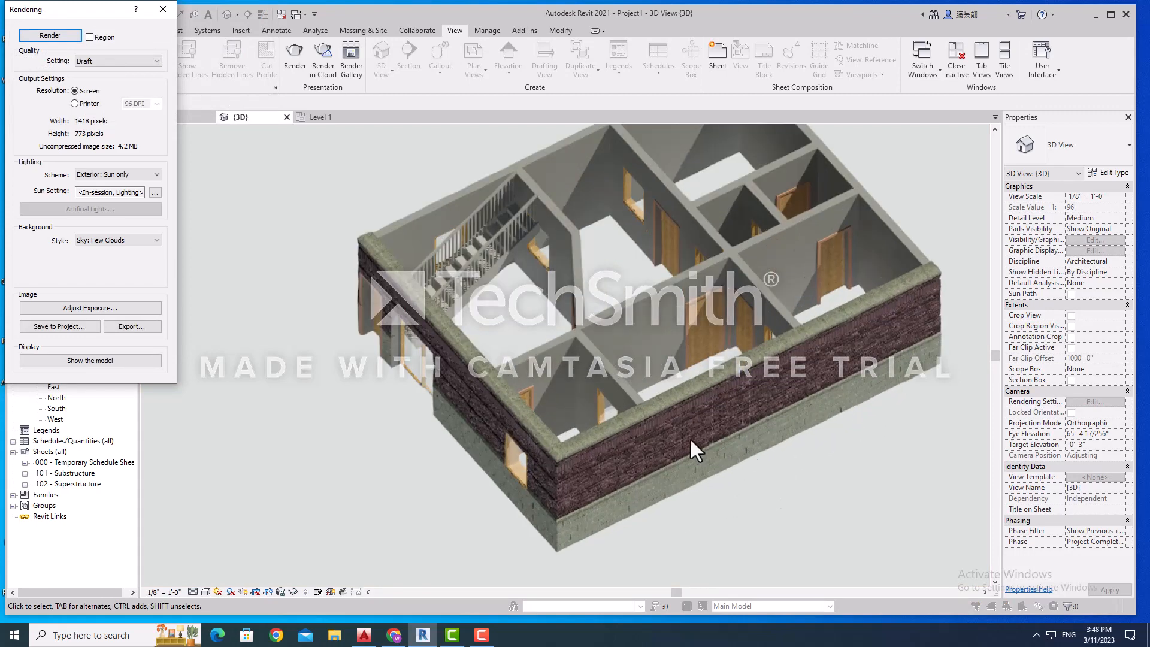
{"action": "scroll", "coordinate": [688, 440], "scroll_direction": "down", "scroll_amount": 2}
{"action": "scroll", "coordinate": [656, 318], "scroll_direction": "down", "scroll_amount": 1}
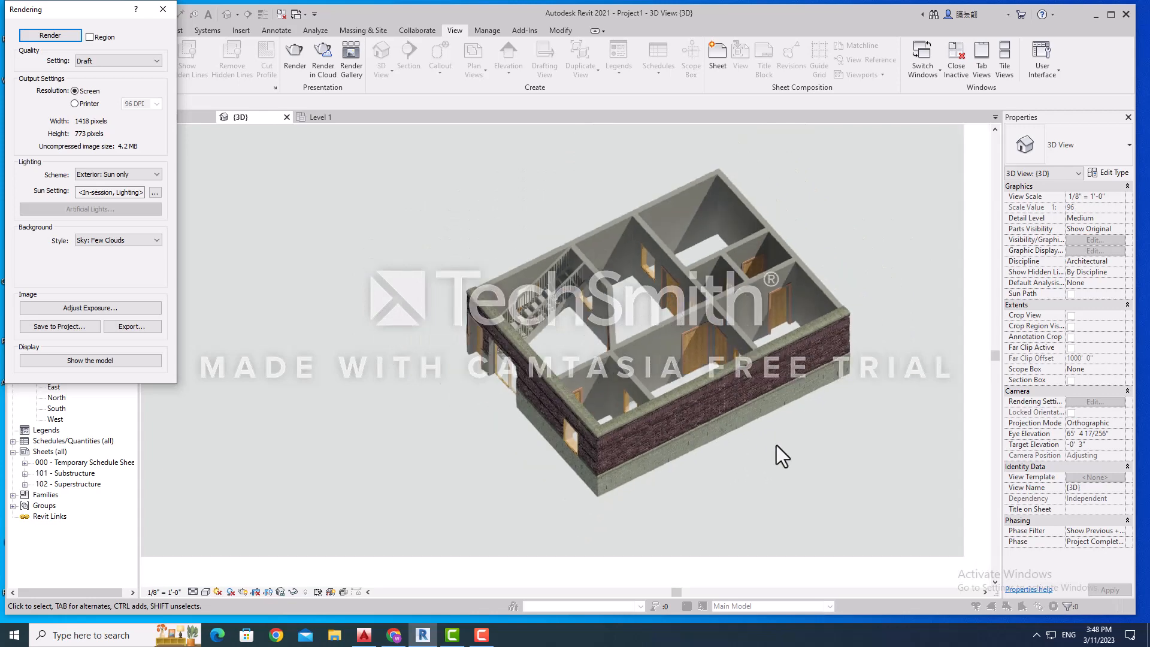
{"action": "scroll", "coordinate": [694, 364], "scroll_direction": "up", "scroll_amount": 2}
{"action": "scroll", "coordinate": [653, 350], "scroll_direction": "up", "scroll_amount": 1}
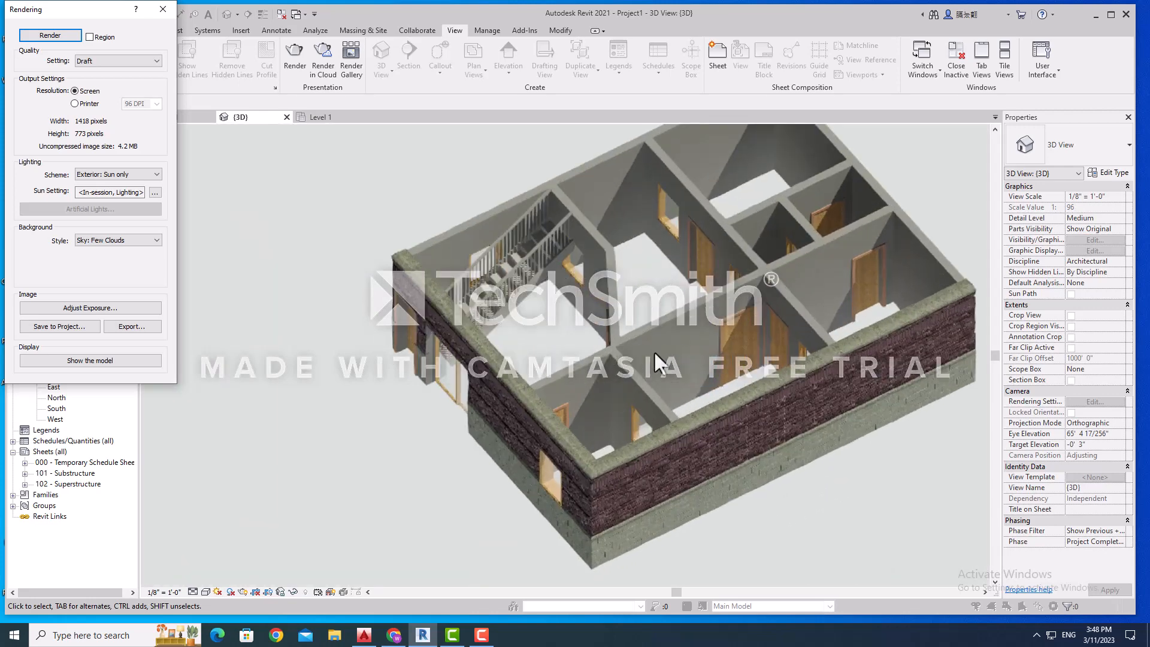
{"action": "scroll", "coordinate": [652, 350], "scroll_direction": "down", "scroll_amount": 1}
{"action": "scroll", "coordinate": [658, 341], "scroll_direction": "down", "scroll_amount": 1}
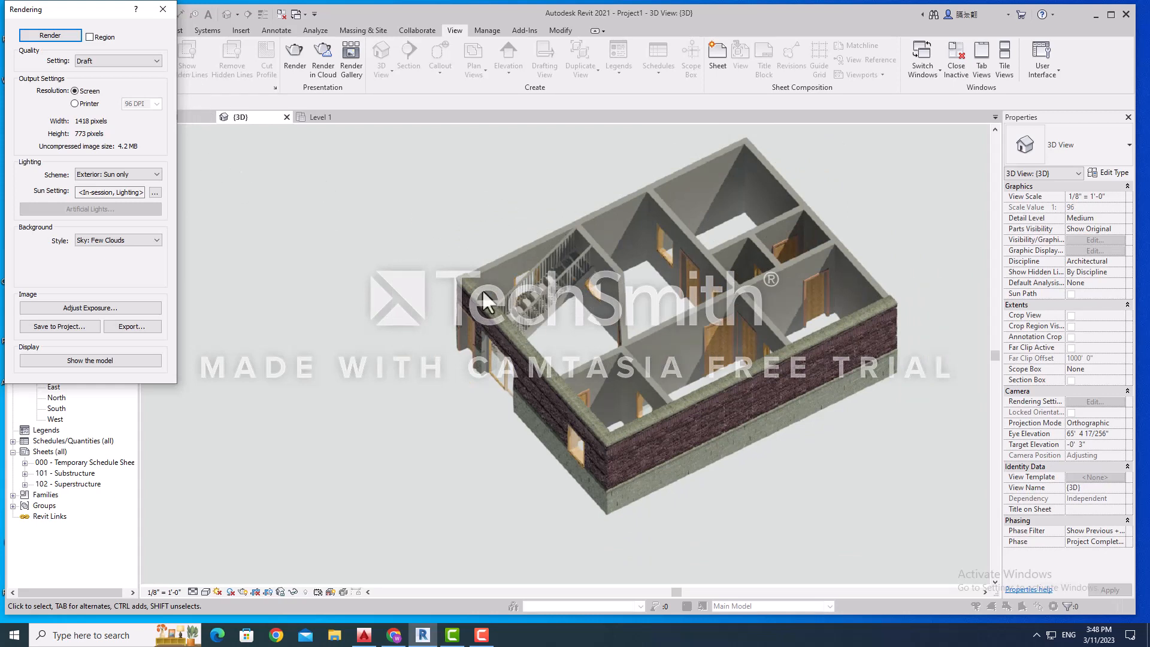
{"action": "scroll", "coordinate": [530, 264], "scroll_direction": "up", "scroll_amount": 1}
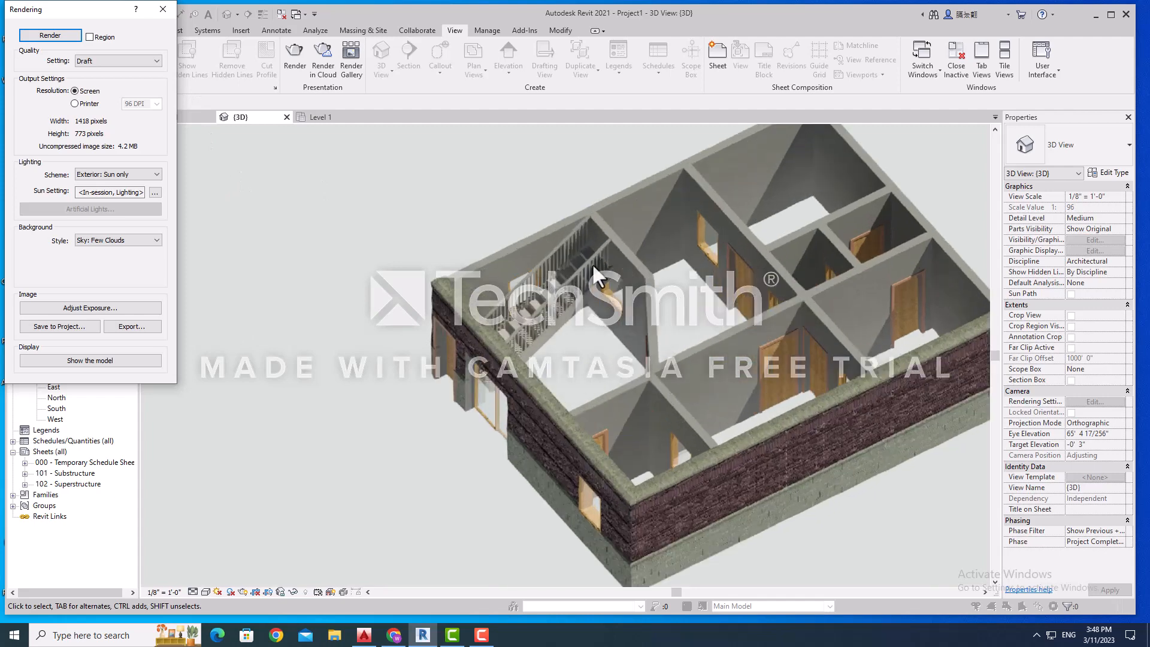
{"action": "scroll", "coordinate": [598, 264], "scroll_direction": "up", "scroll_amount": 1}
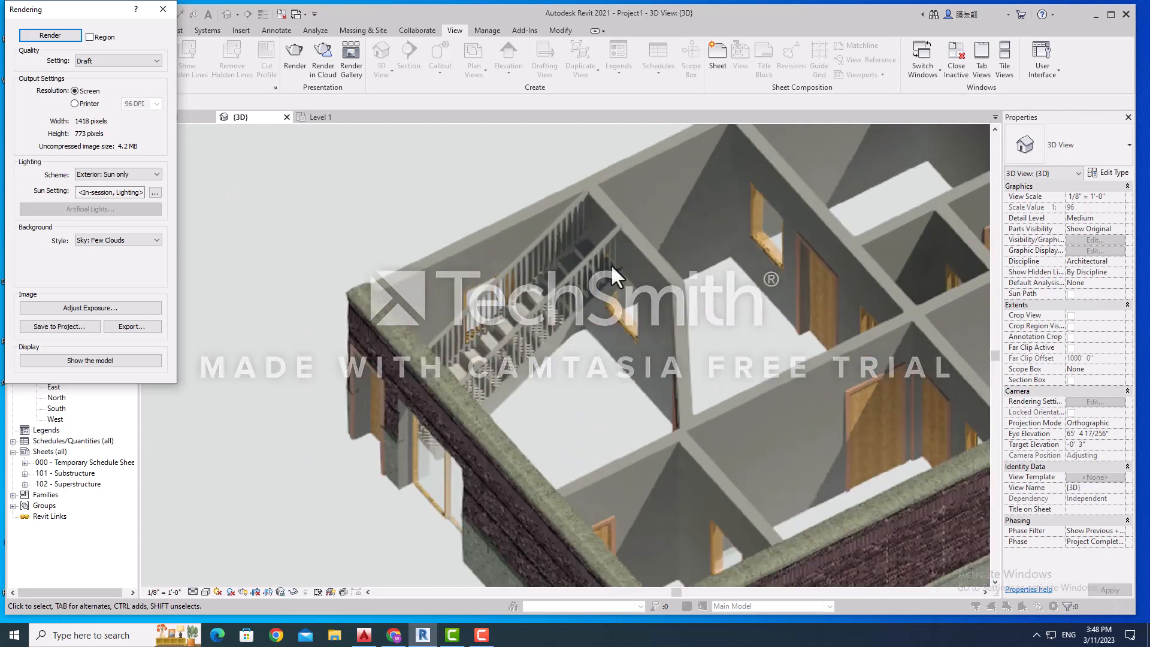
{"action": "scroll", "coordinate": [610, 263], "scroll_direction": "down", "scroll_amount": 3}
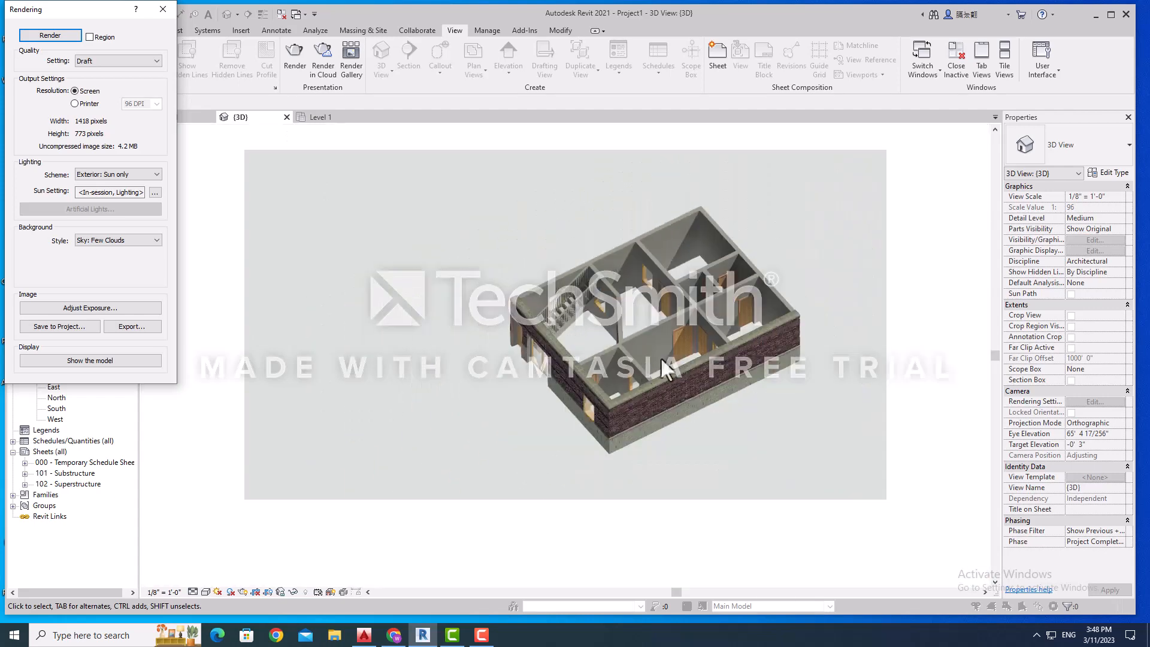
{"action": "scroll", "coordinate": [685, 350], "scroll_direction": "up", "scroll_amount": 2}
{"action": "scroll", "coordinate": [479, 216], "scroll_direction": "up", "scroll_amount": 1}
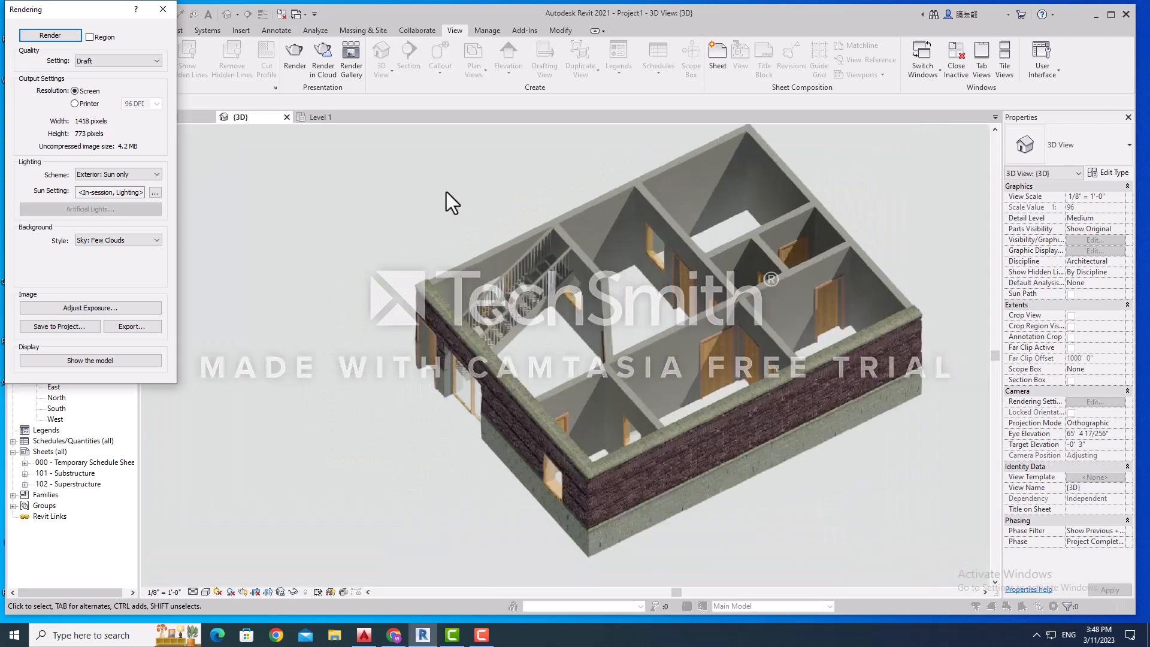
{"action": "left_click", "coordinate": [686, 468]}
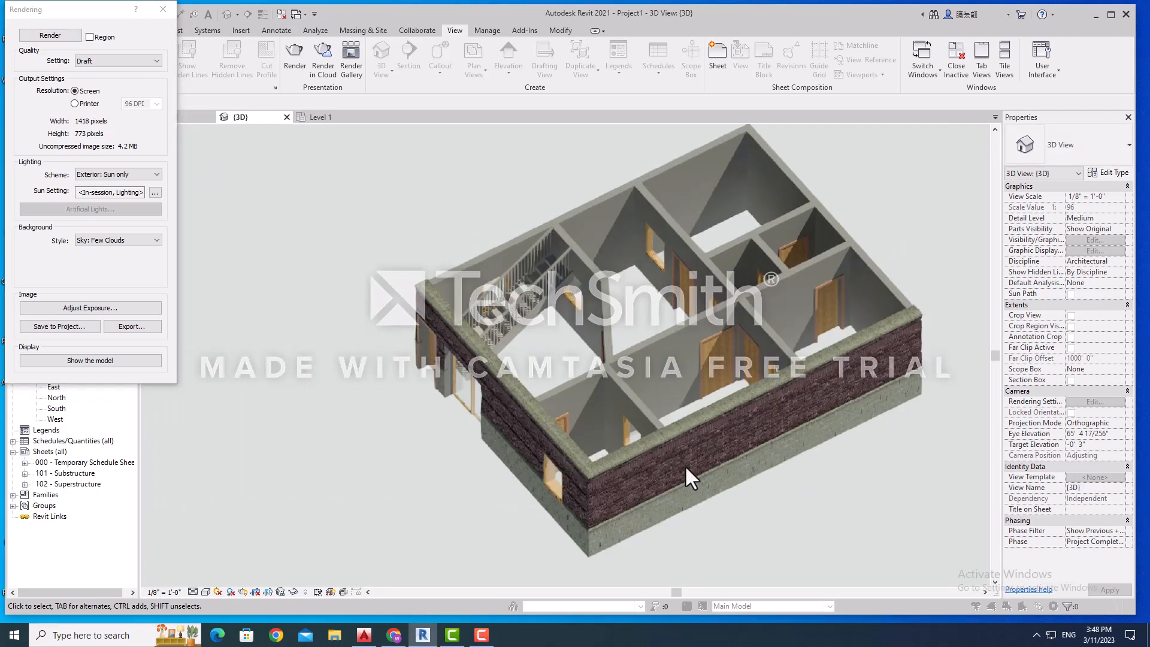
{"action": "left_click", "coordinate": [169, 11]}
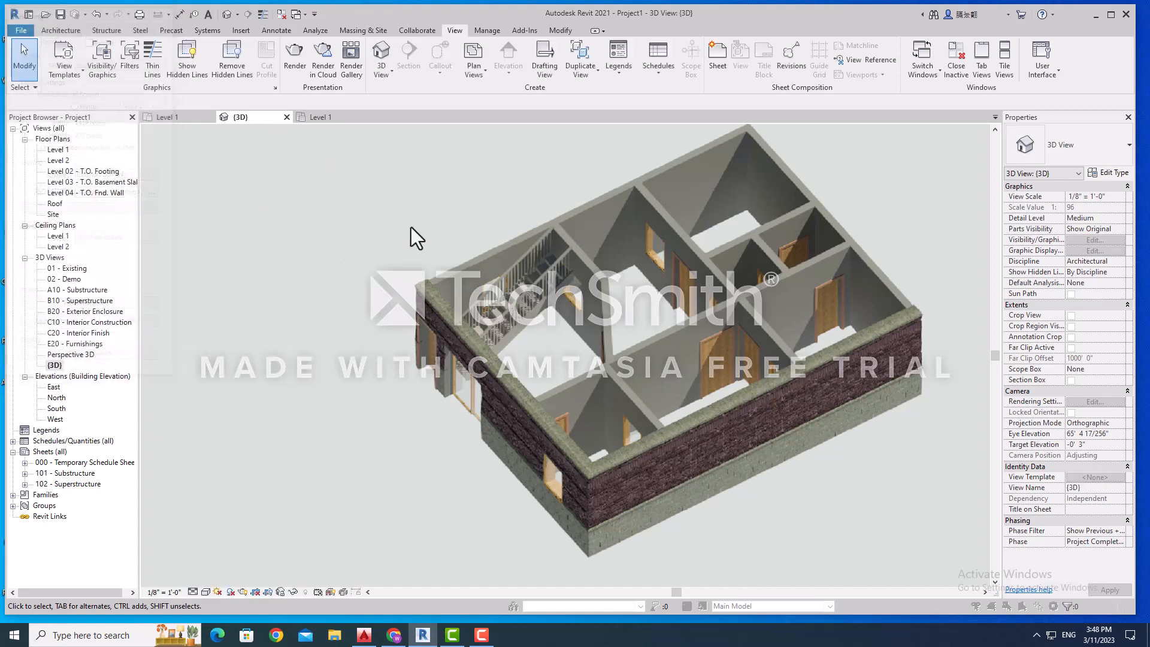
Step: Change the long outer side wall opposite the stair to the type Exterior - Clapboard on Wood Stud
{"action": "scroll", "coordinate": [533, 347], "scroll_direction": "down", "scroll_amount": 3}
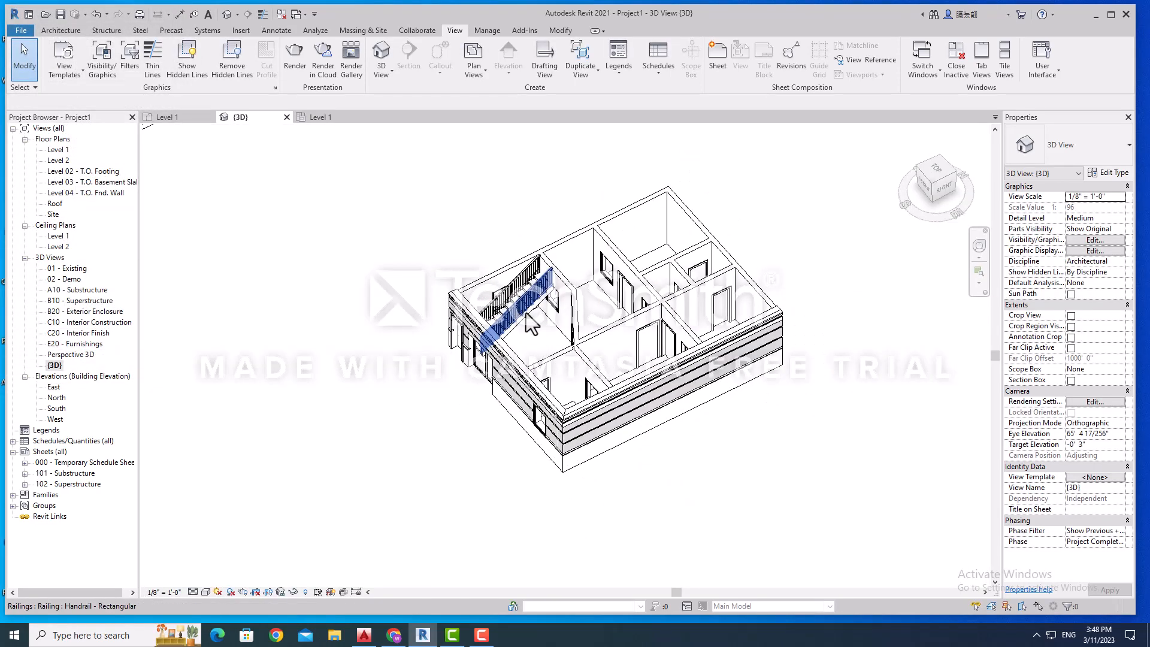
{"action": "left_click", "coordinate": [696, 393]}
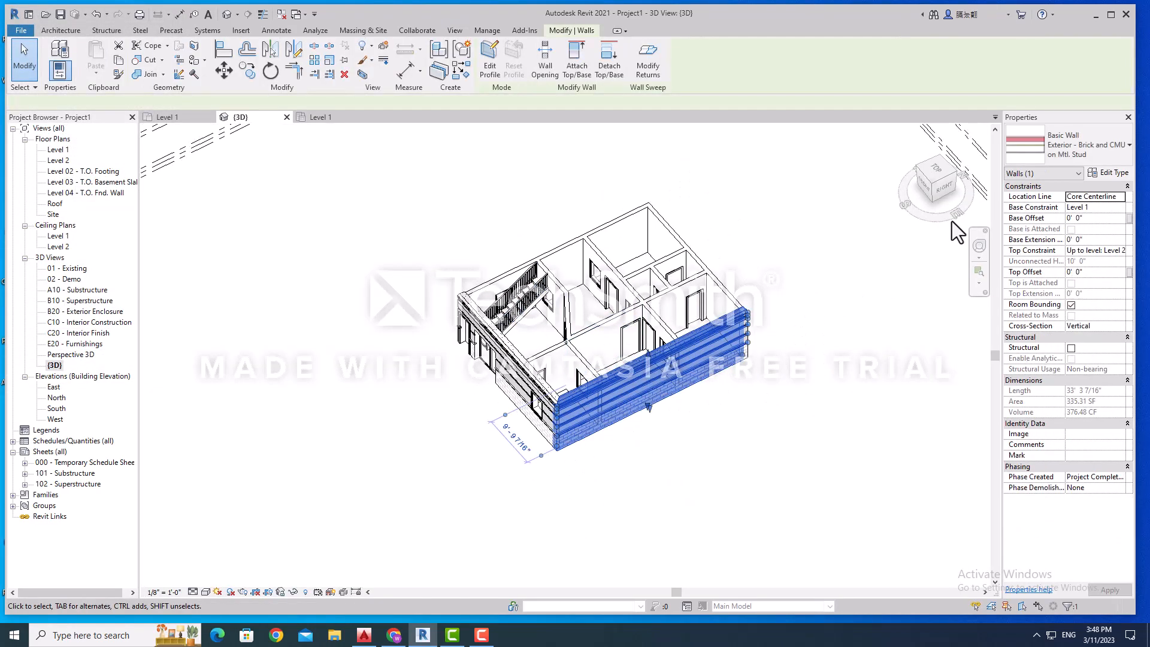
{"action": "left_click", "coordinate": [1075, 145]}
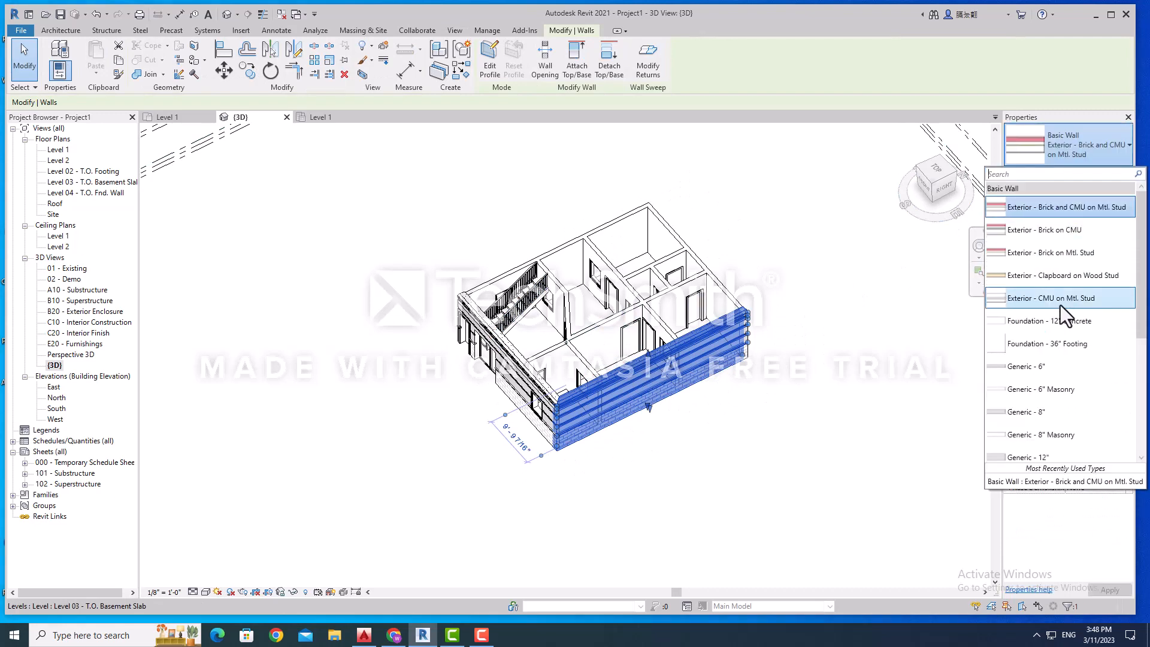
{"action": "left_click", "coordinate": [1048, 286]}
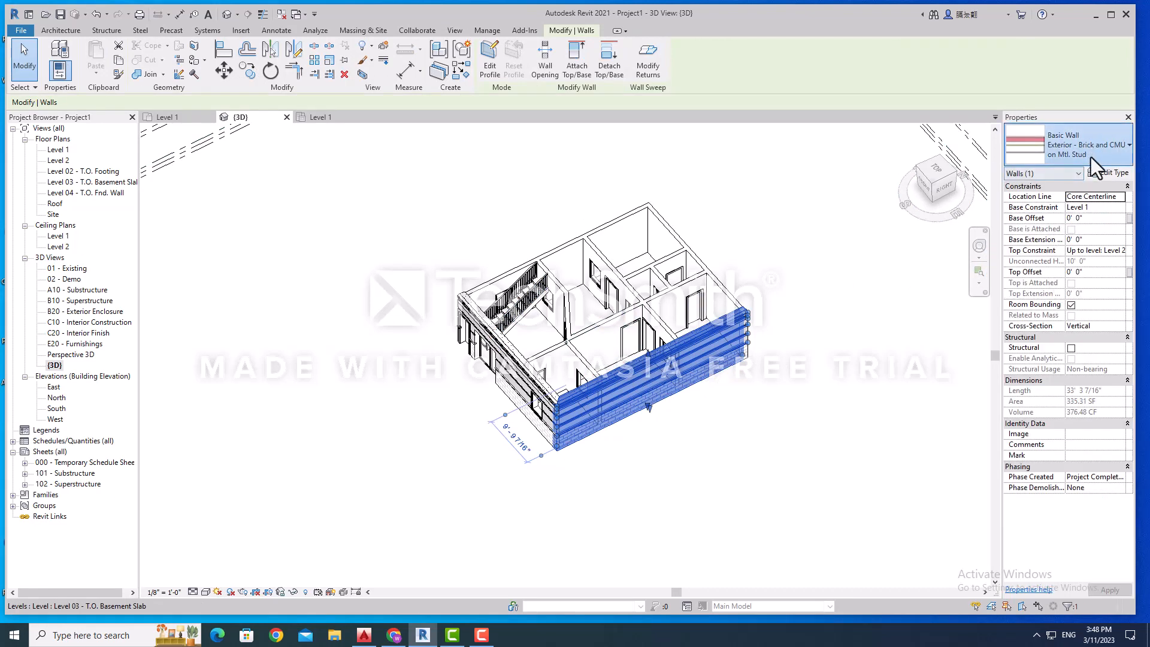
{"action": "left_click", "coordinate": [1090, 157]}
{"action": "left_click", "coordinate": [1043, 285]}
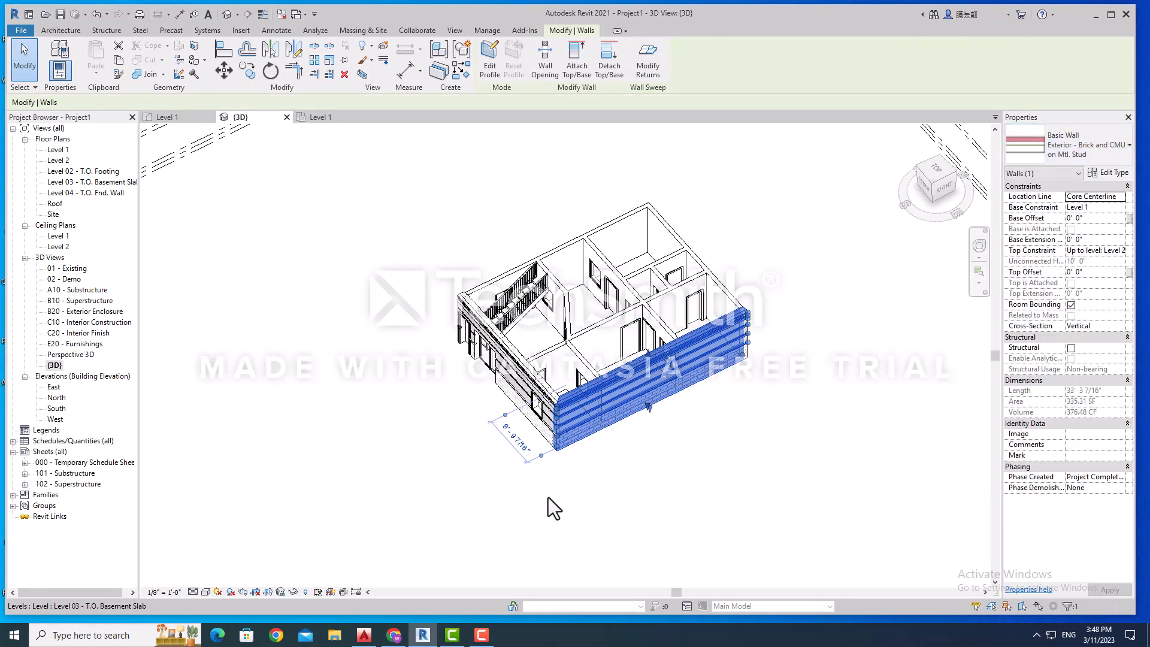
{"action": "left_click", "coordinate": [678, 480]}
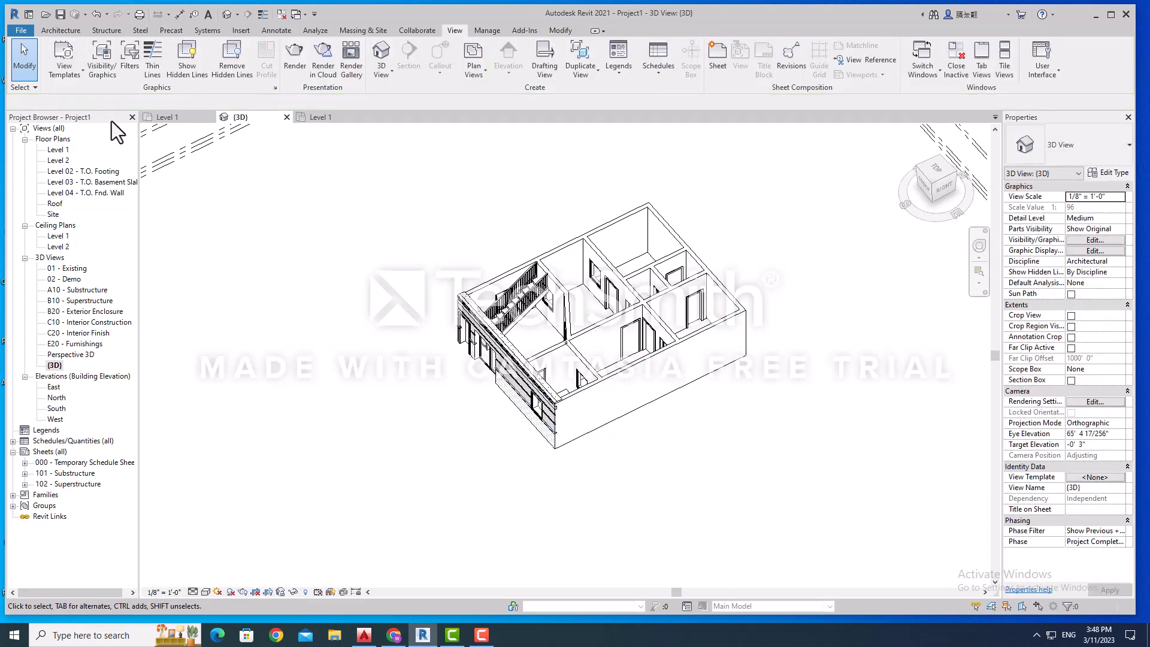
Step: Render the {3D} view with the clapboard side wall at Draft quality using Exterior: Sun only, inspect the wall finish and close the rendering
{"action": "left_click", "coordinate": [304, 55]}
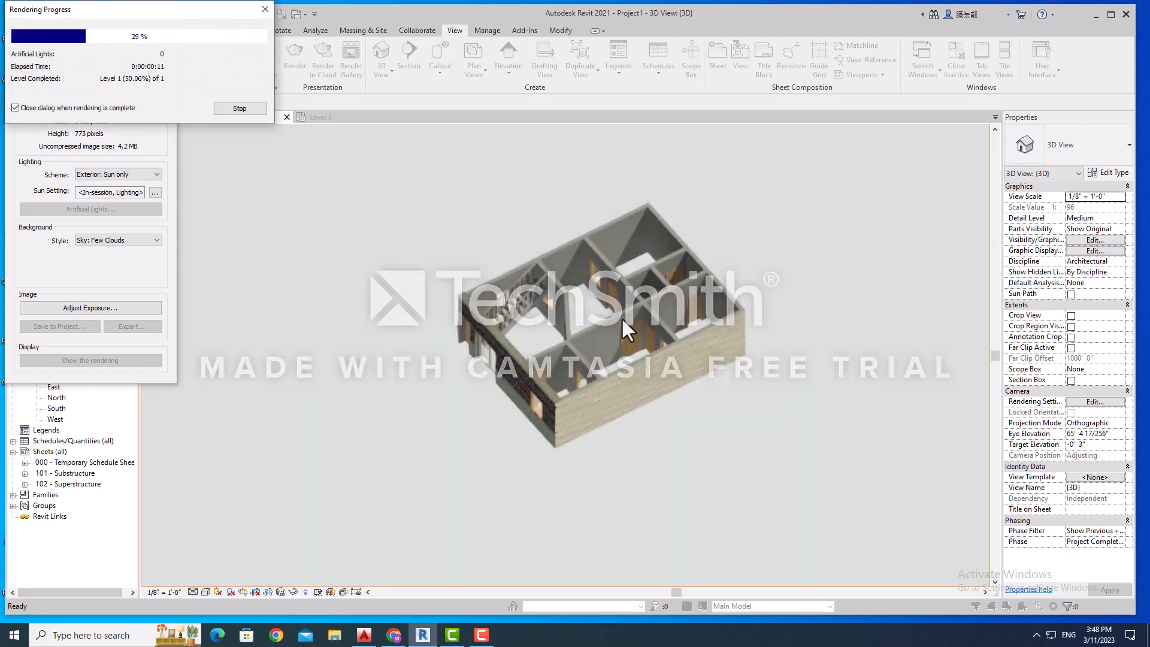
{"action": "scroll", "coordinate": [651, 379], "scroll_direction": "up", "scroll_amount": 3}
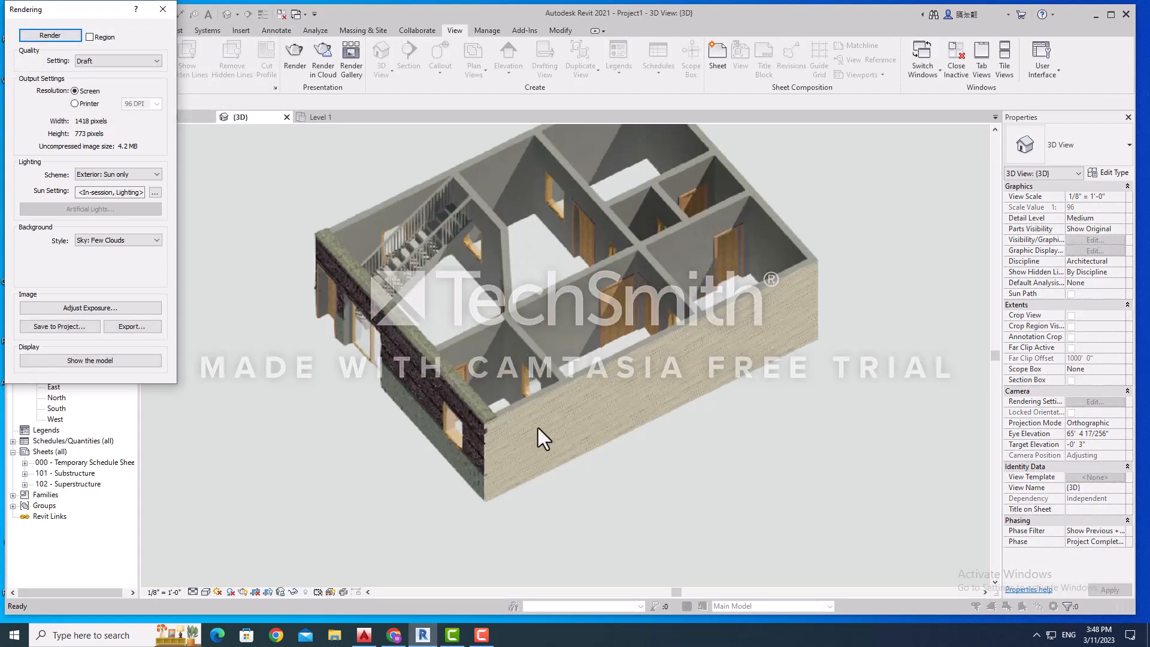
{"action": "scroll", "coordinate": [532, 434], "scroll_direction": "up", "scroll_amount": 3}
{"action": "key", "text": "Escape"}
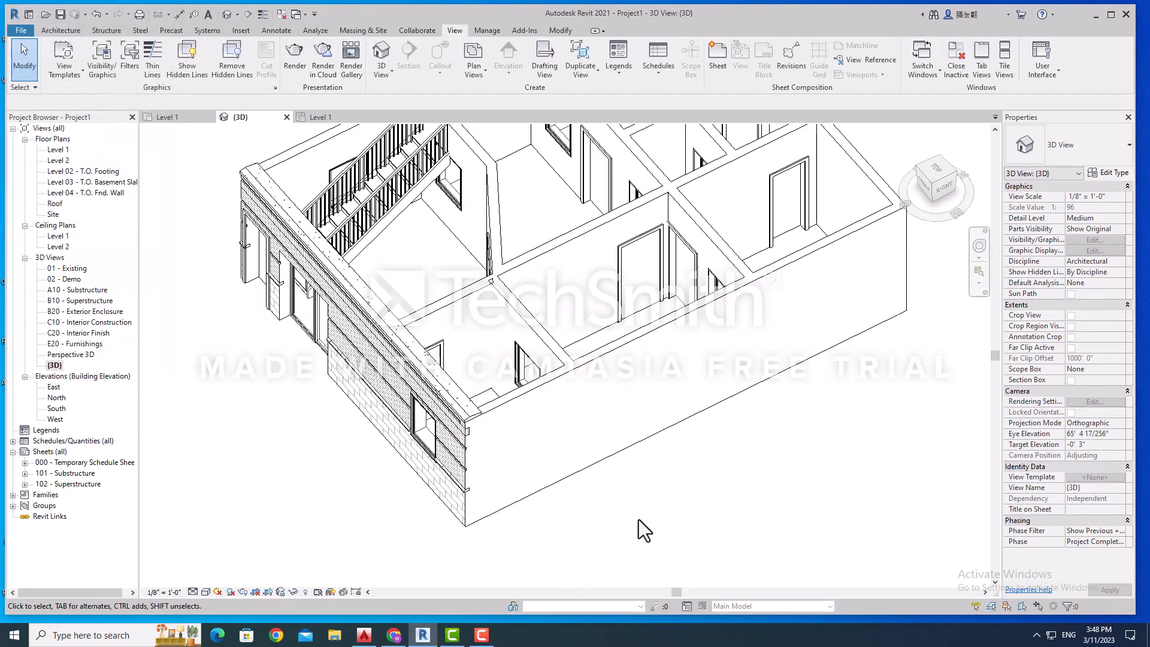
Step: Change the long clapboard side wall to the type Exterior - Brick on Mtl. Stud
{"action": "left_click", "coordinate": [629, 391]}
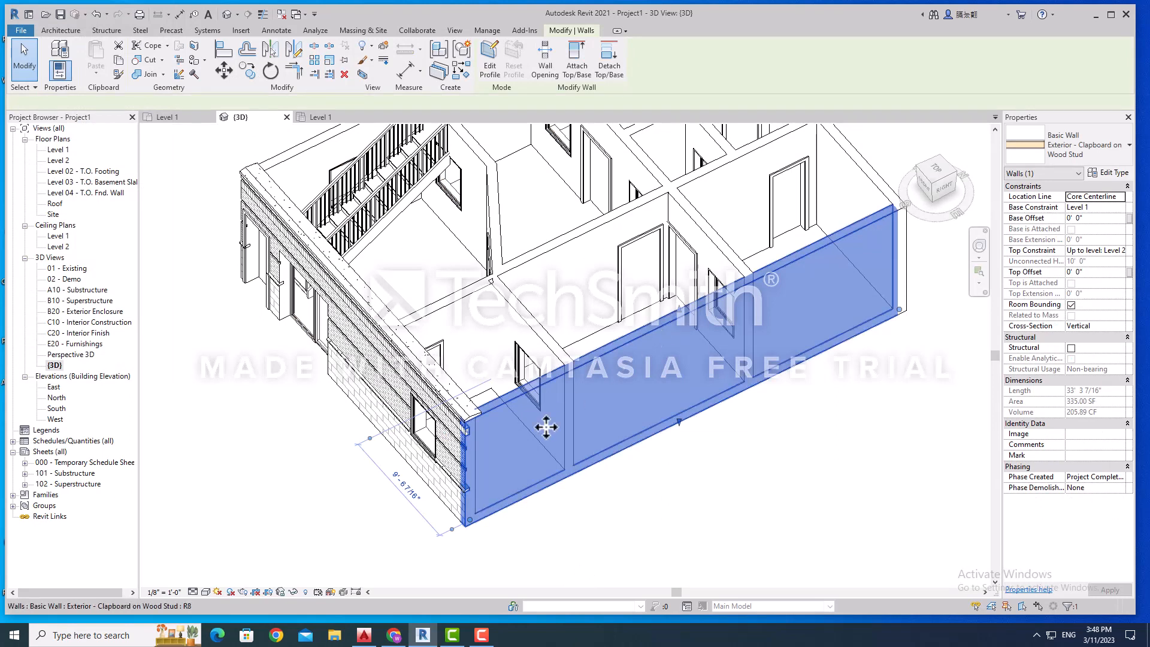
{"action": "left_click", "coordinate": [1084, 146]}
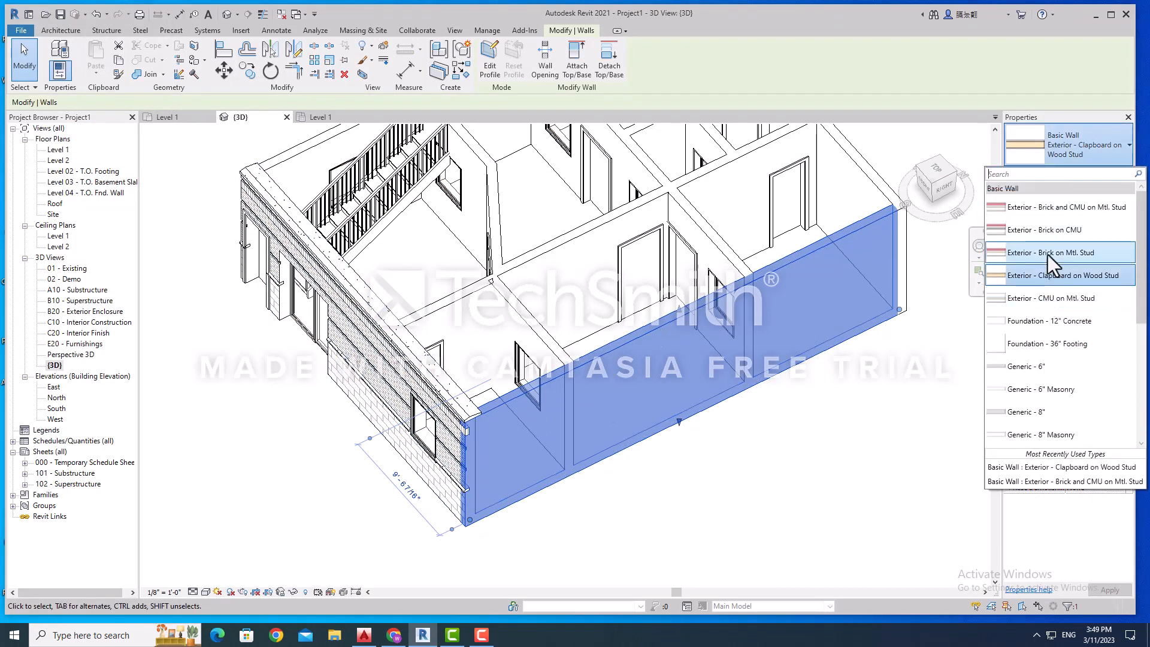
{"action": "left_click", "coordinate": [1050, 253]}
{"action": "left_click", "coordinate": [786, 469]}
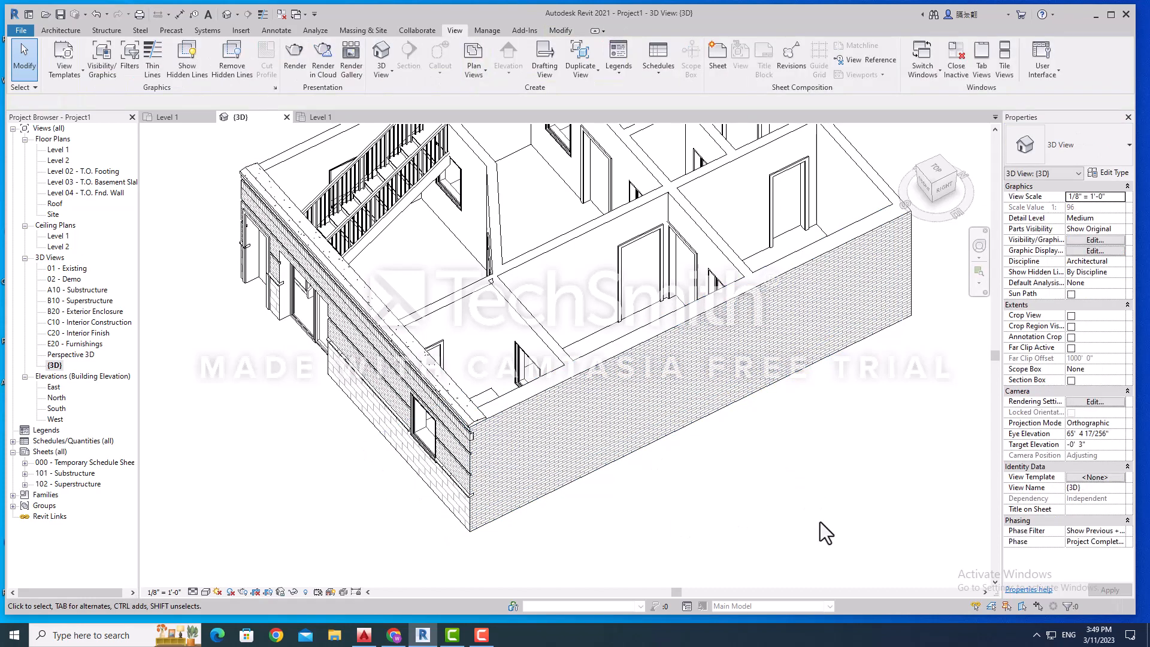
Step: Render the house with the new brick side wall at Draft quality, render it again with the whole house in view, and close the rendering
{"action": "left_click", "coordinate": [294, 57]}
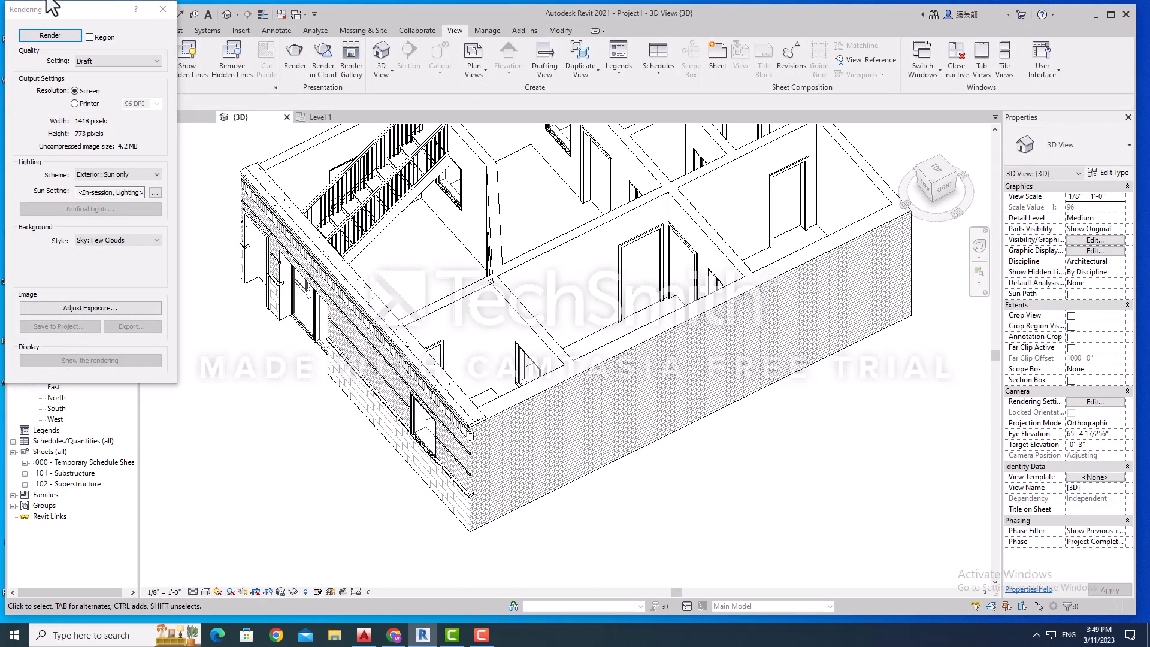
{"action": "left_click", "coordinate": [48, 38]}
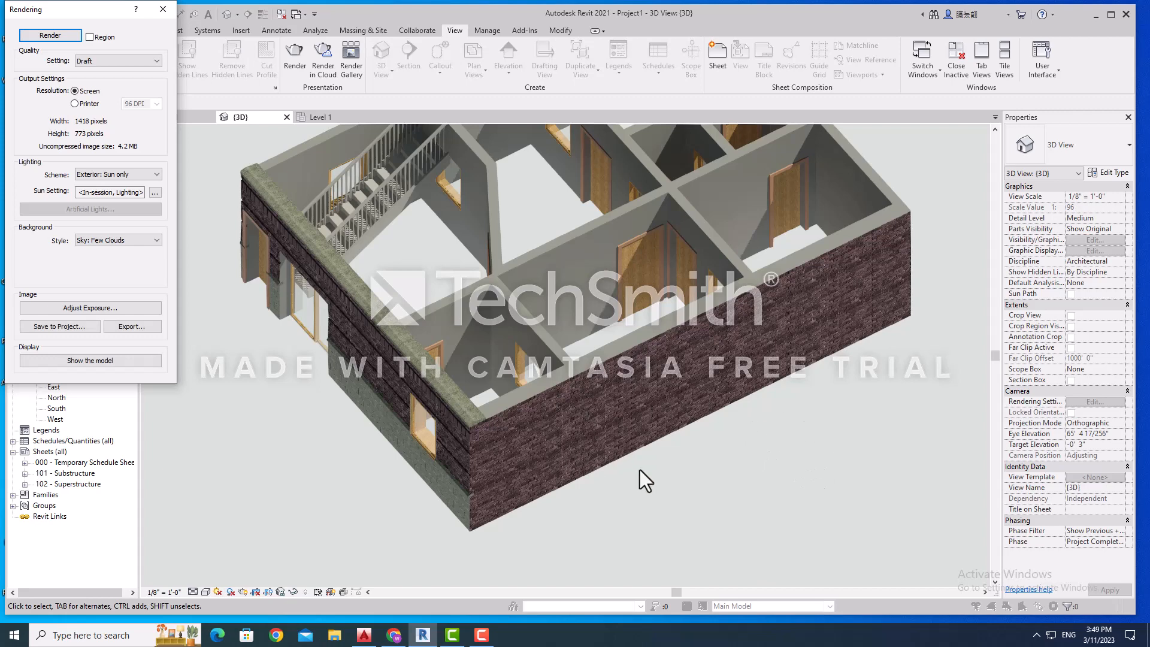
{"action": "scroll", "coordinate": [701, 503], "scroll_direction": "down", "scroll_amount": 3}
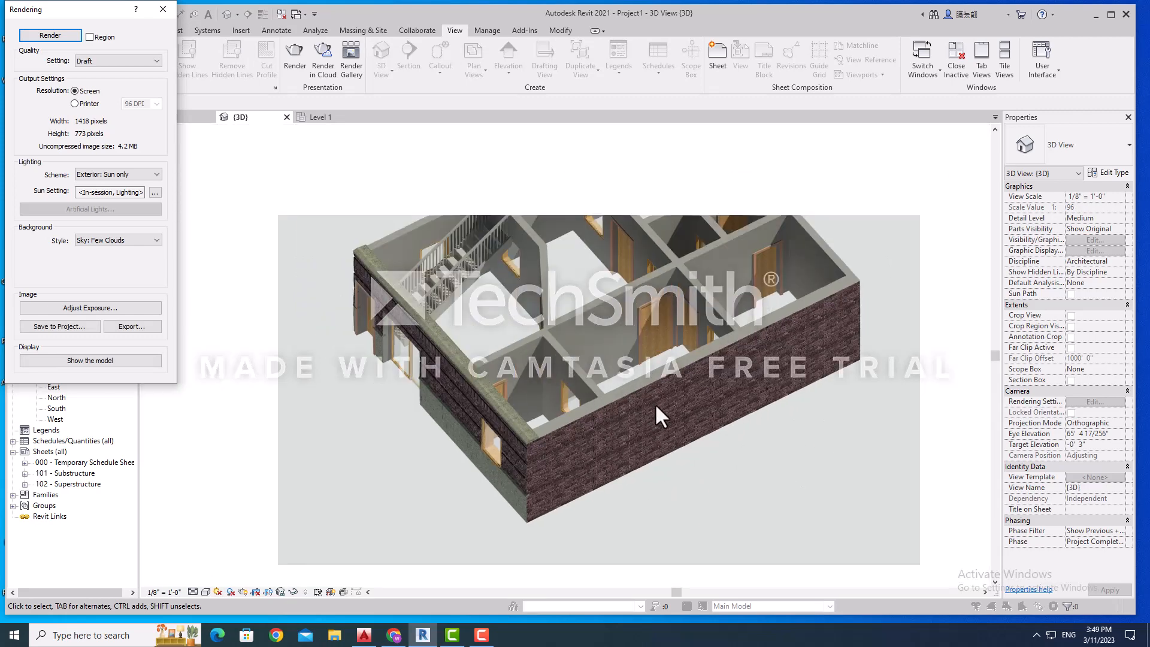
{"action": "left_click", "coordinate": [55, 34]}
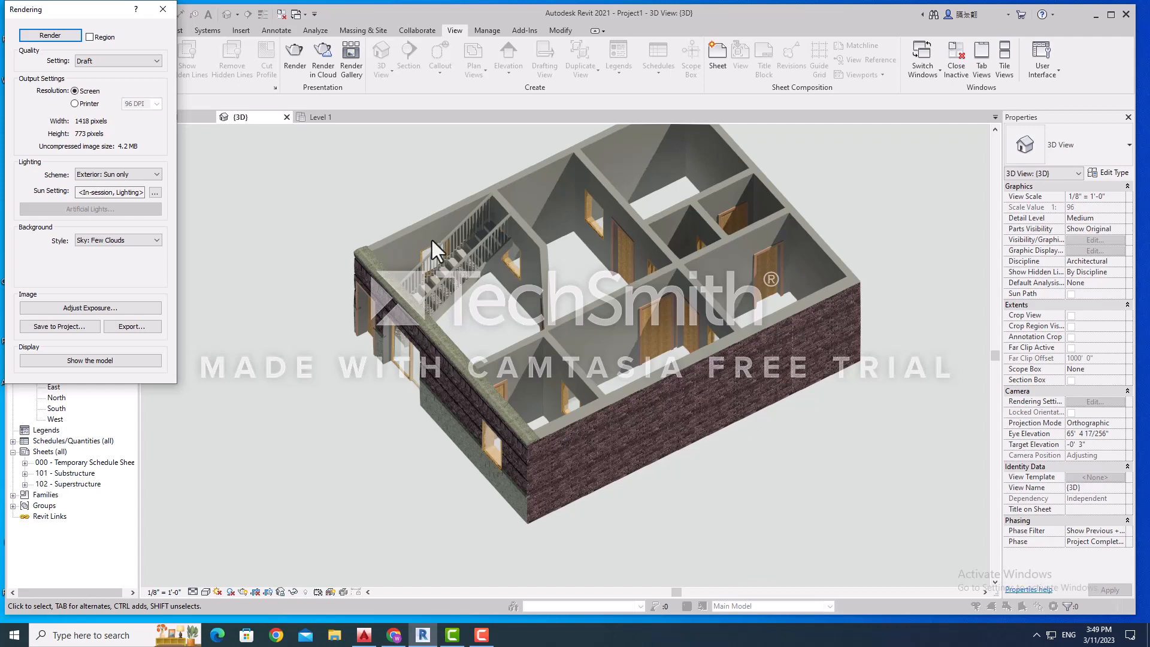
{"action": "left_click", "coordinate": [163, 10]}
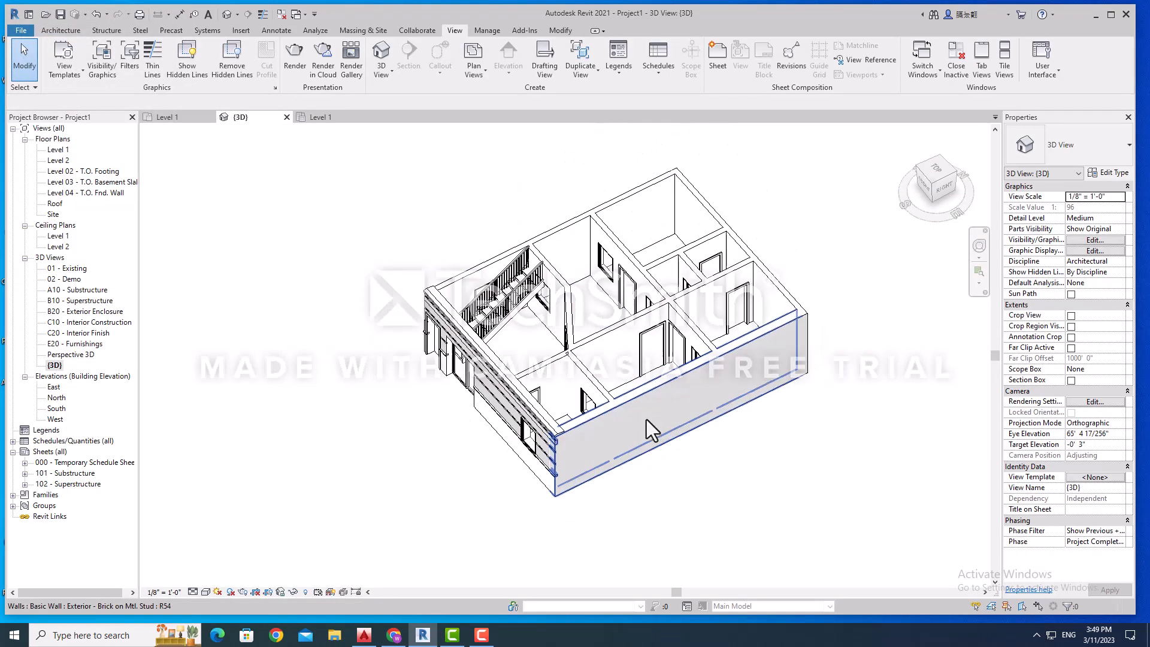
Step: Change the front wall with the entrance doors to the type Exterior - Brick on CMU
{"action": "left_click", "coordinate": [495, 422]}
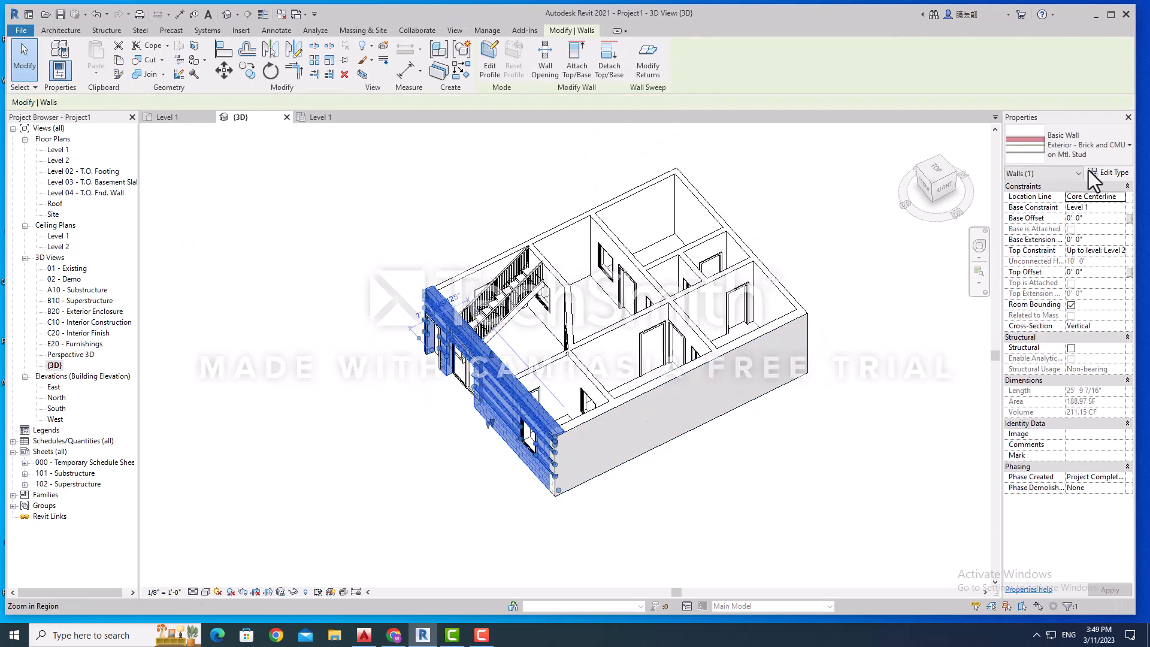
{"action": "left_click", "coordinate": [1095, 171]}
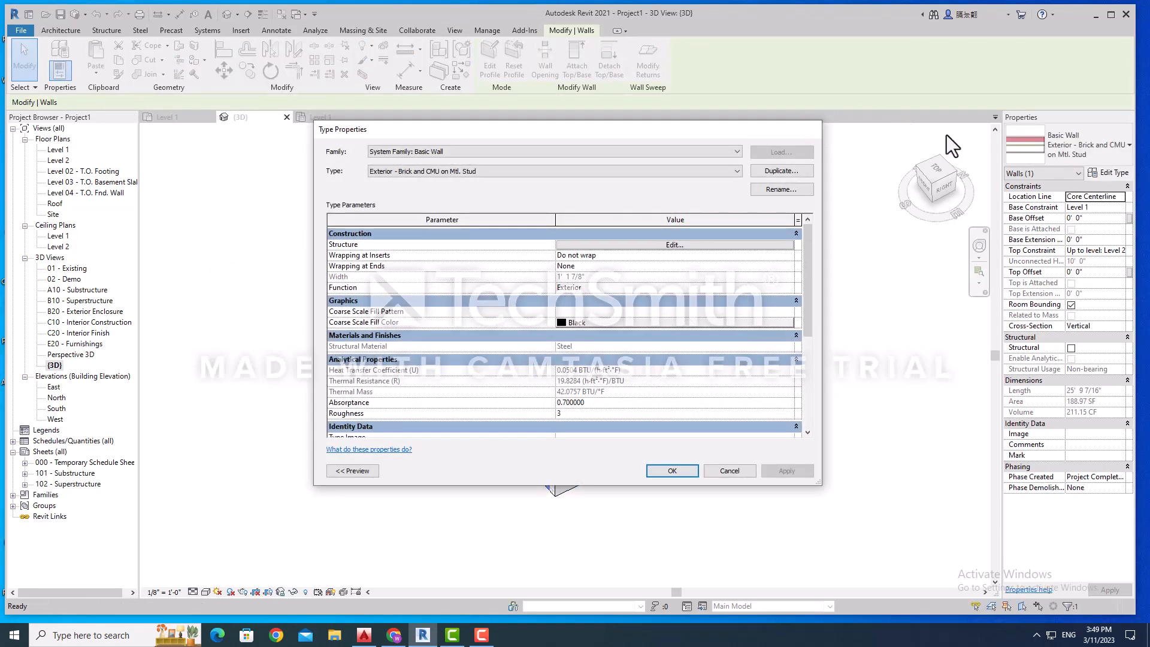
{"action": "key", "text": "Escape"}
{"action": "left_click", "coordinate": [1112, 149]}
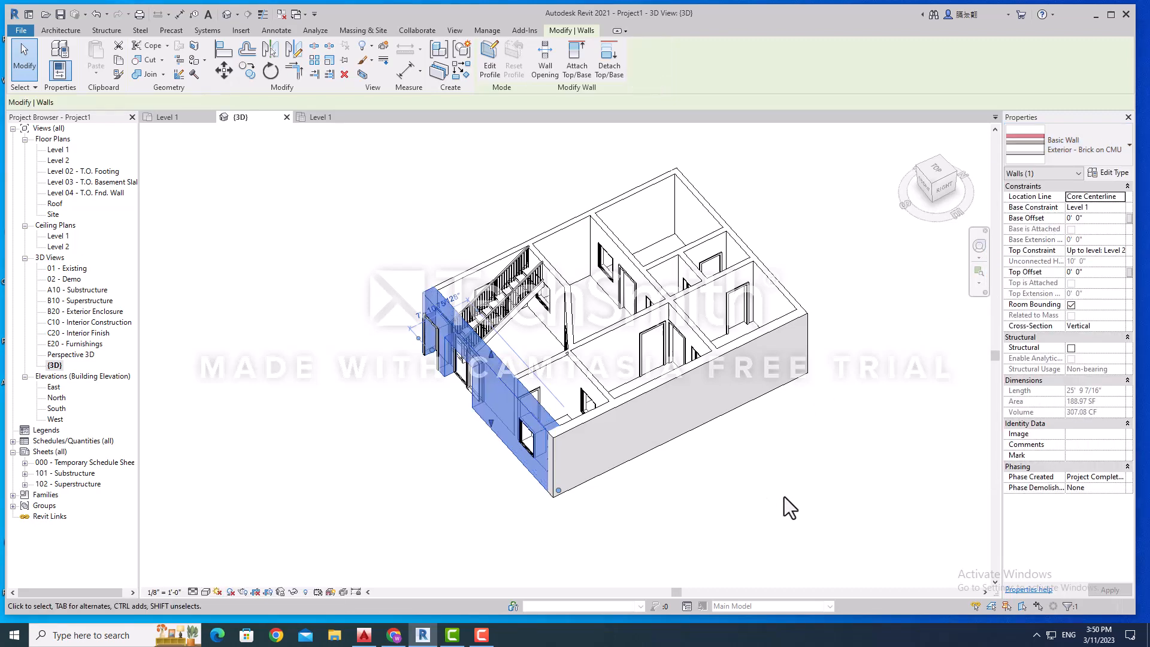
{"action": "left_click", "coordinate": [790, 476]}
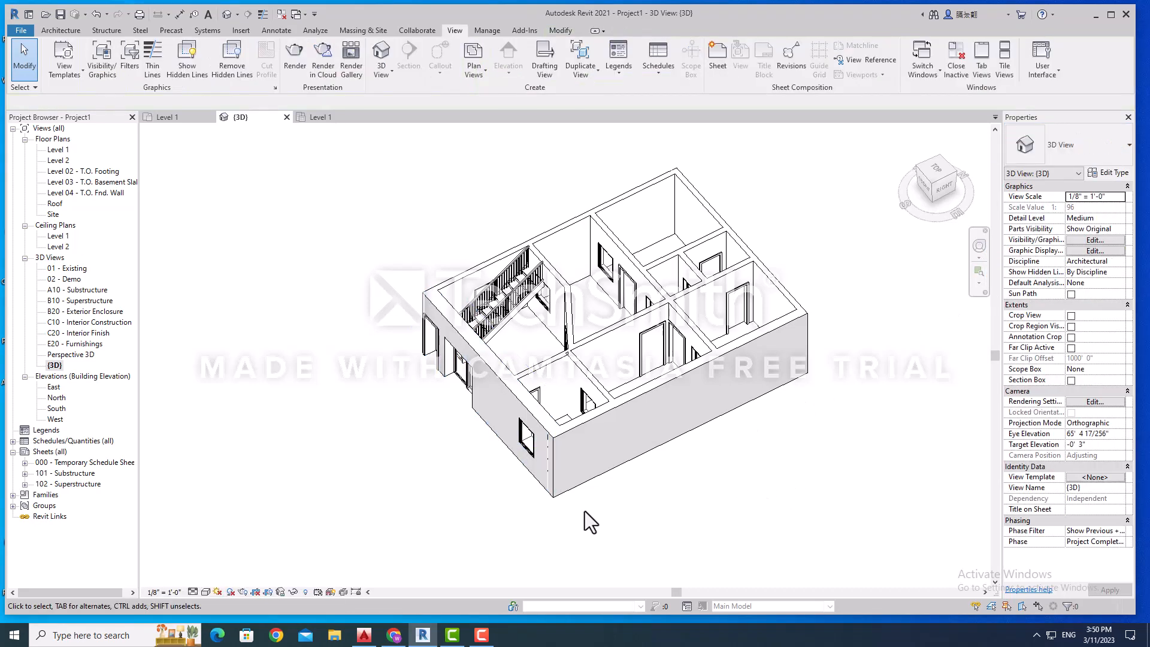
Step: Render the {3D} view with both plain brick walls at Draft quality using Exterior: Sun only, and inspect the rendered house
{"action": "left_click", "coordinate": [296, 62]}
{"action": "left_click", "coordinate": [50, 35]}
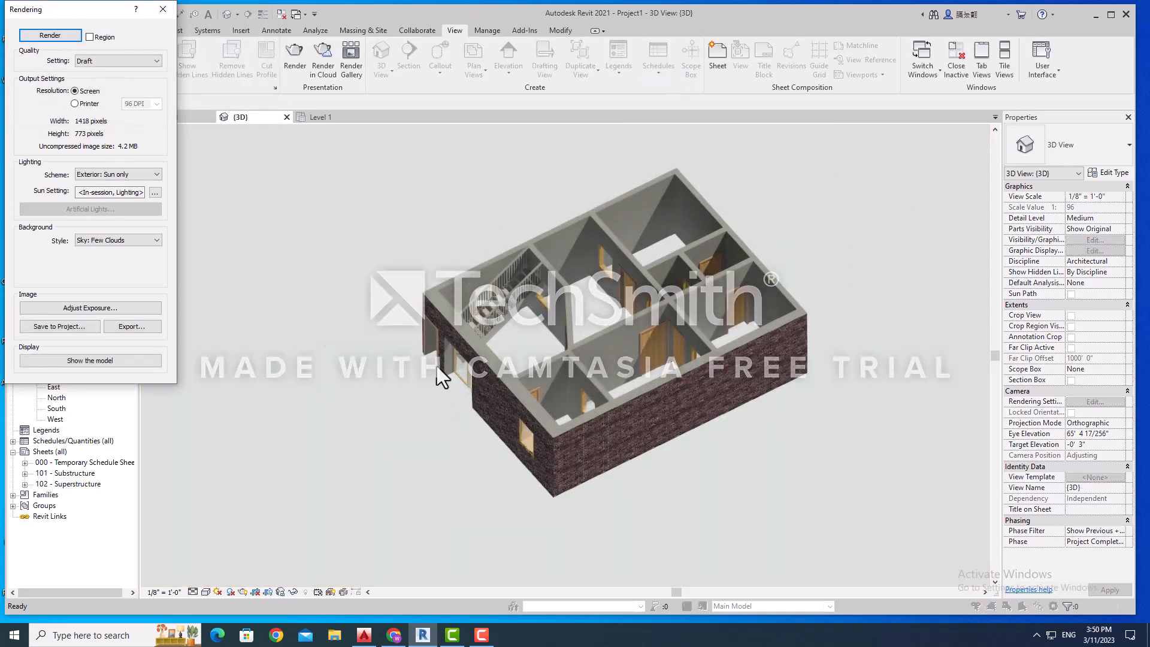
{"action": "scroll", "coordinate": [436, 366], "scroll_direction": "up", "scroll_amount": 3}
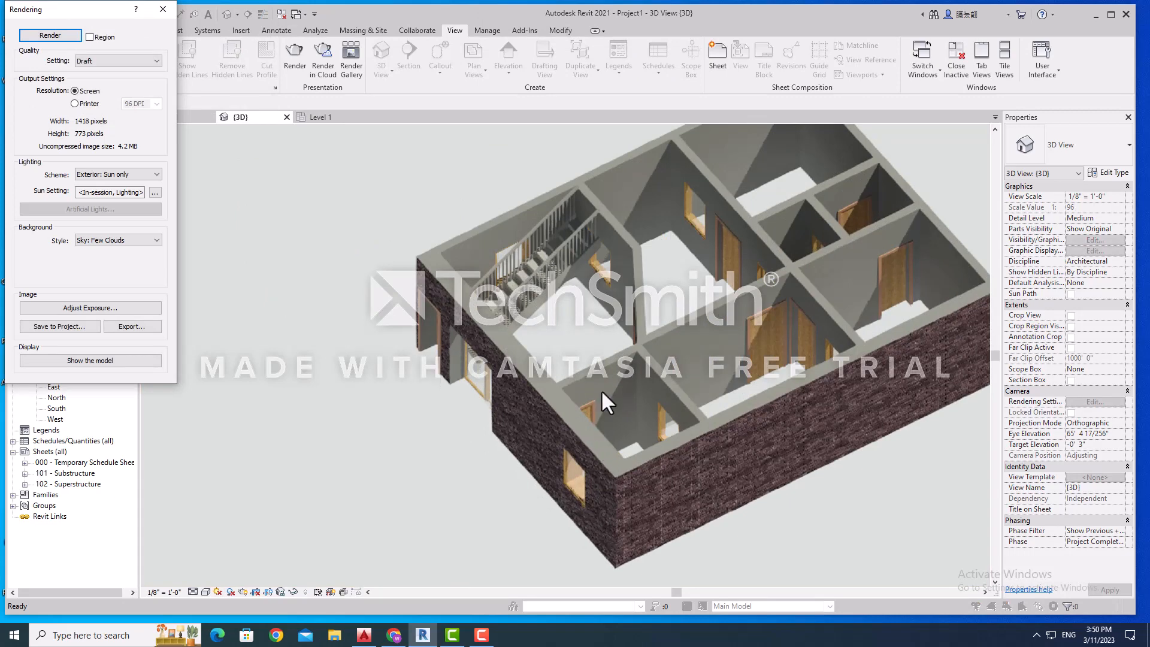
{"action": "scroll", "coordinate": [603, 395], "scroll_direction": "down", "scroll_amount": 3}
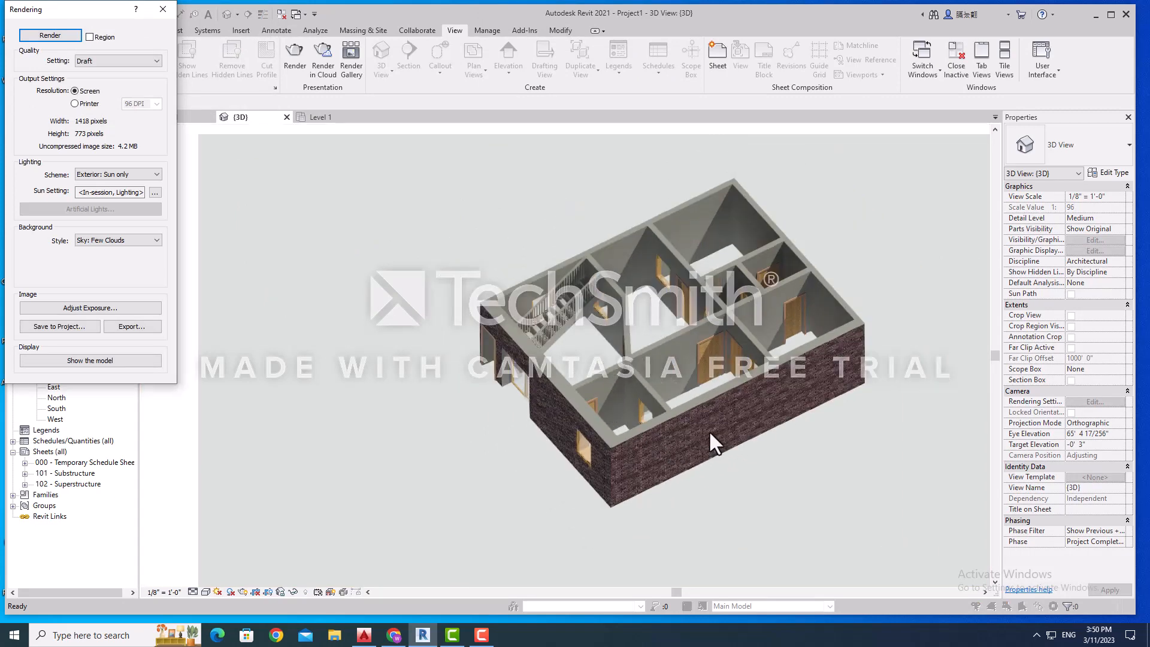
{"action": "scroll", "coordinate": [789, 398], "scroll_direction": "up", "scroll_amount": 3}
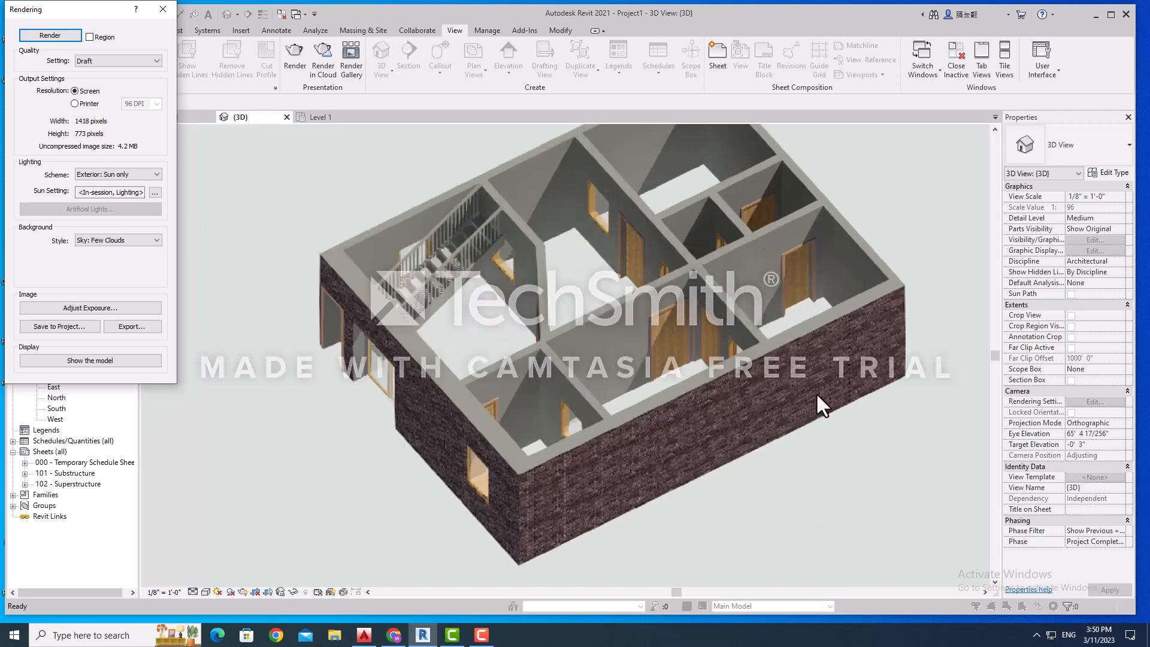
Step: Close the rendering and change the long interior cross wall between the rooms, which holds doors and windows, to the type Curtain Wall
{"action": "scroll", "coordinate": [809, 476], "scroll_direction": "down", "scroll_amount": 2}
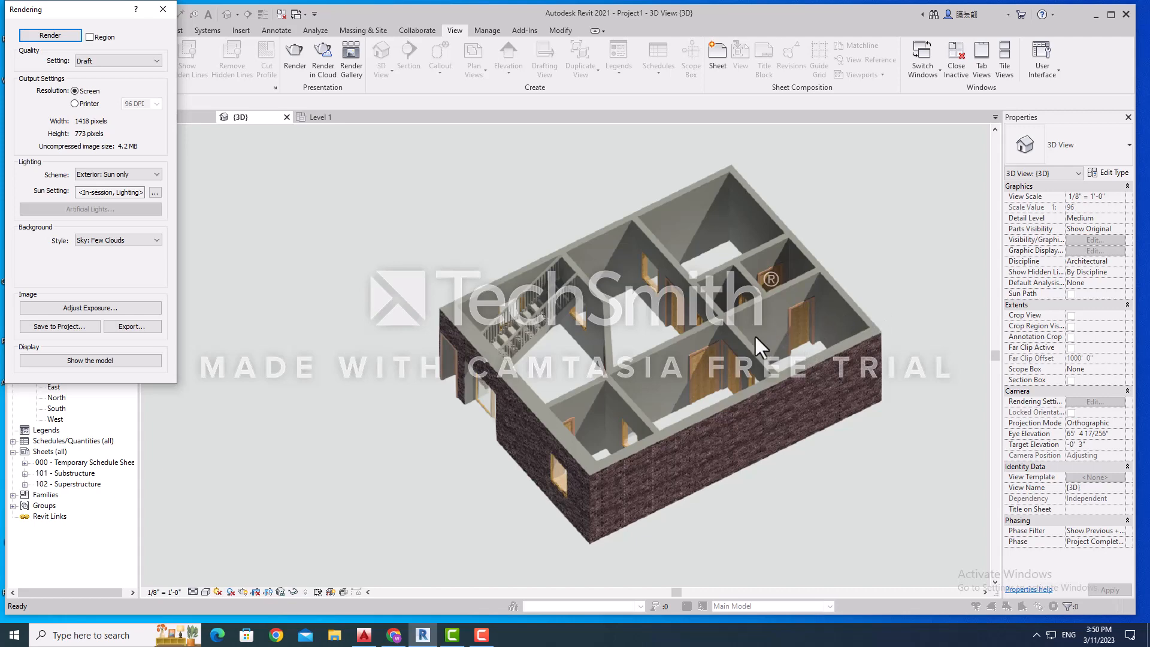
{"action": "left_click", "coordinate": [687, 282]}
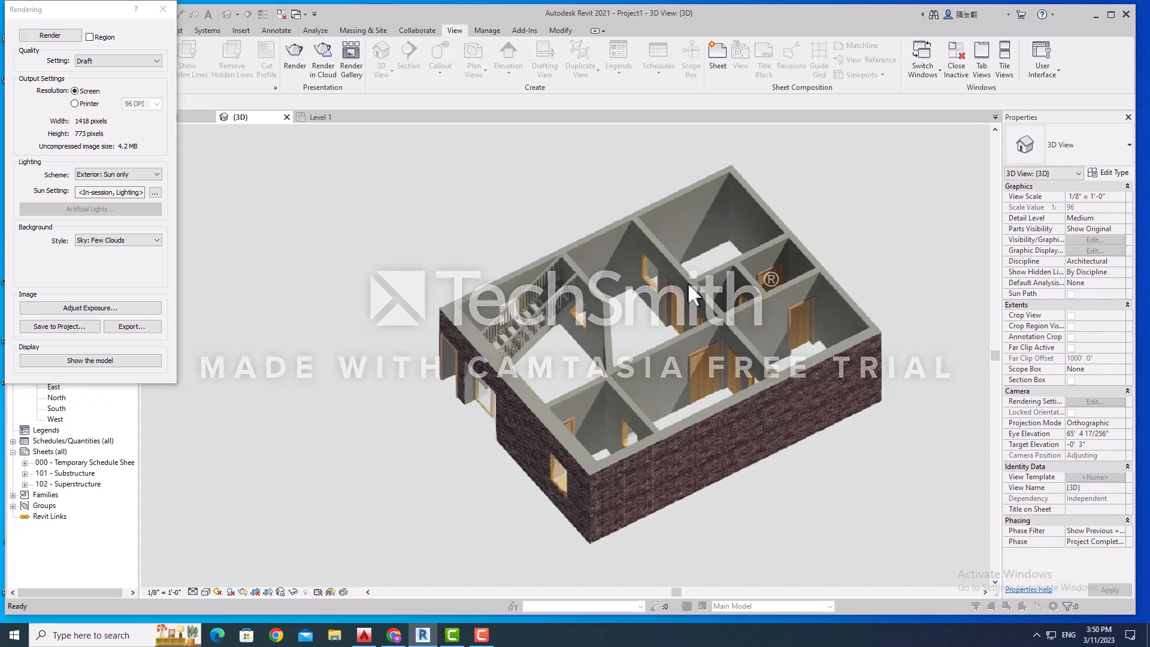
{"action": "left_click", "coordinate": [161, 12]}
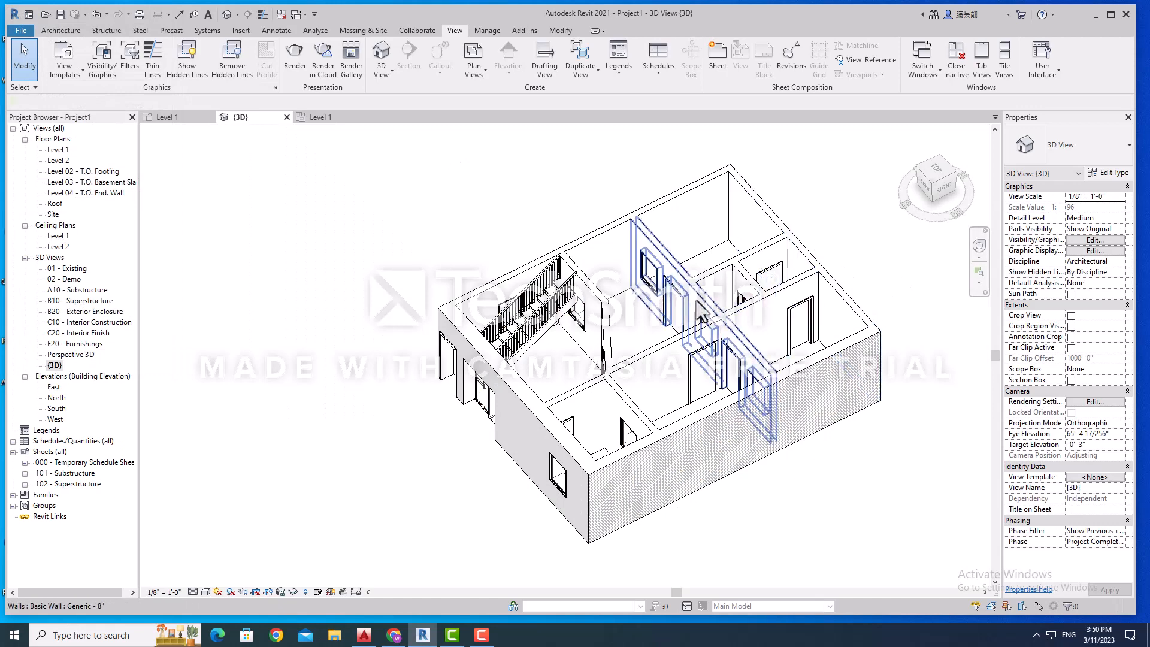
{"action": "left_click", "coordinate": [698, 311]}
{"action": "left_click", "coordinate": [1102, 144]}
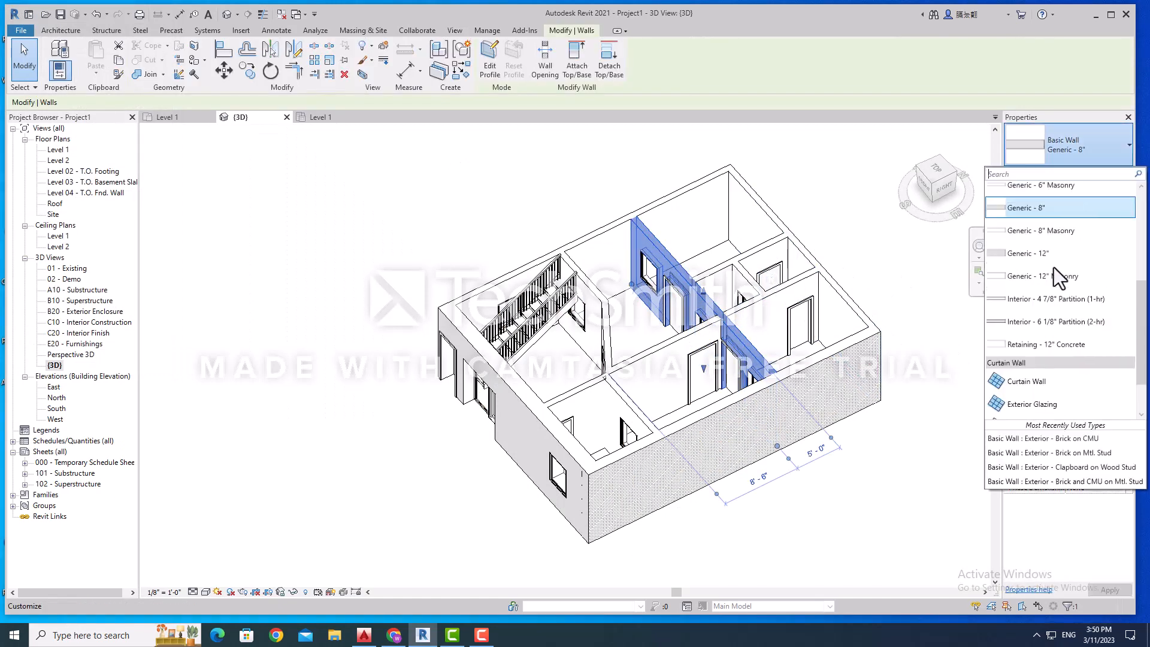
{"action": "scroll", "coordinate": [1040, 357], "scroll_direction": "down", "scroll_amount": 2}
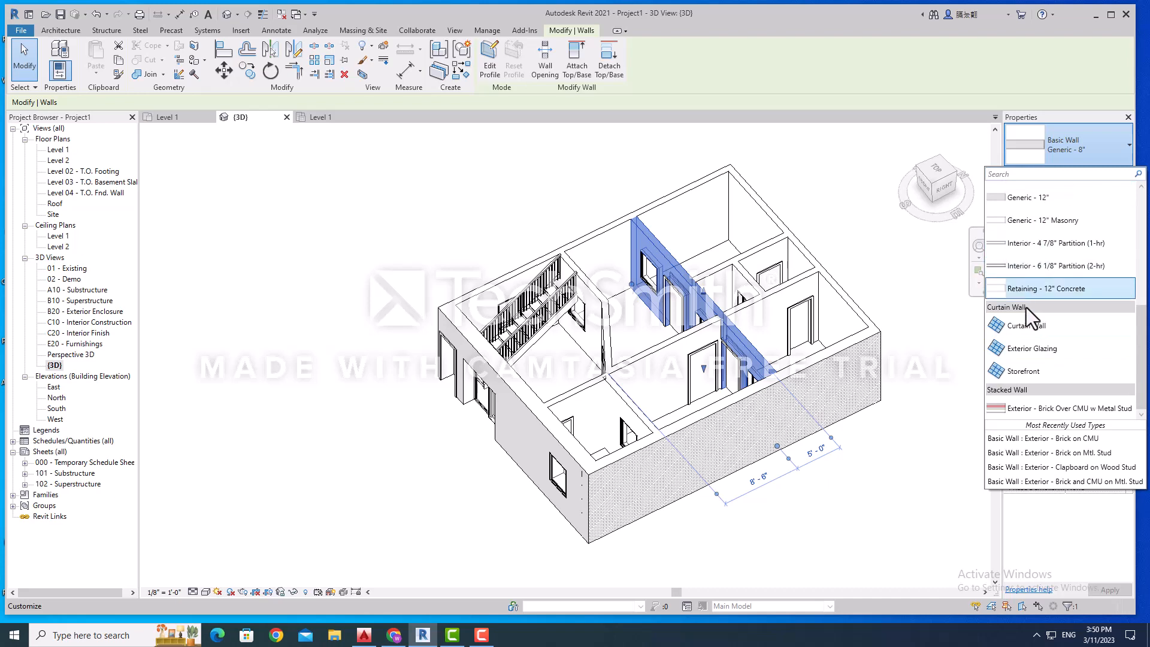
{"action": "left_click", "coordinate": [1029, 329]}
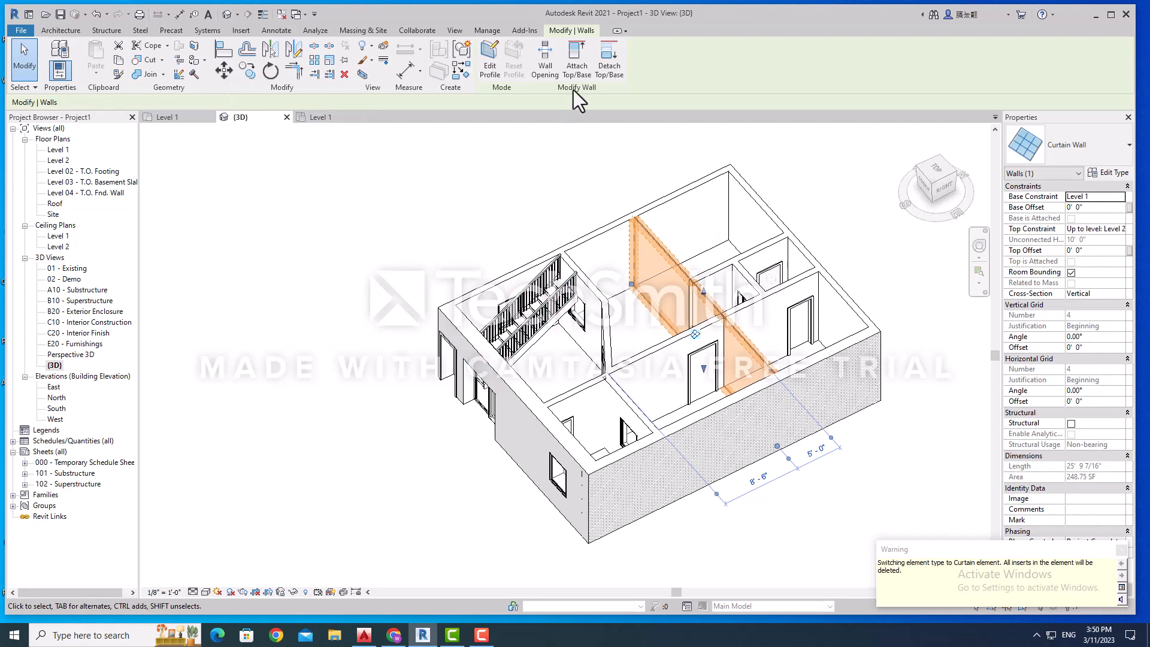
{"action": "left_click", "coordinate": [523, 218]}
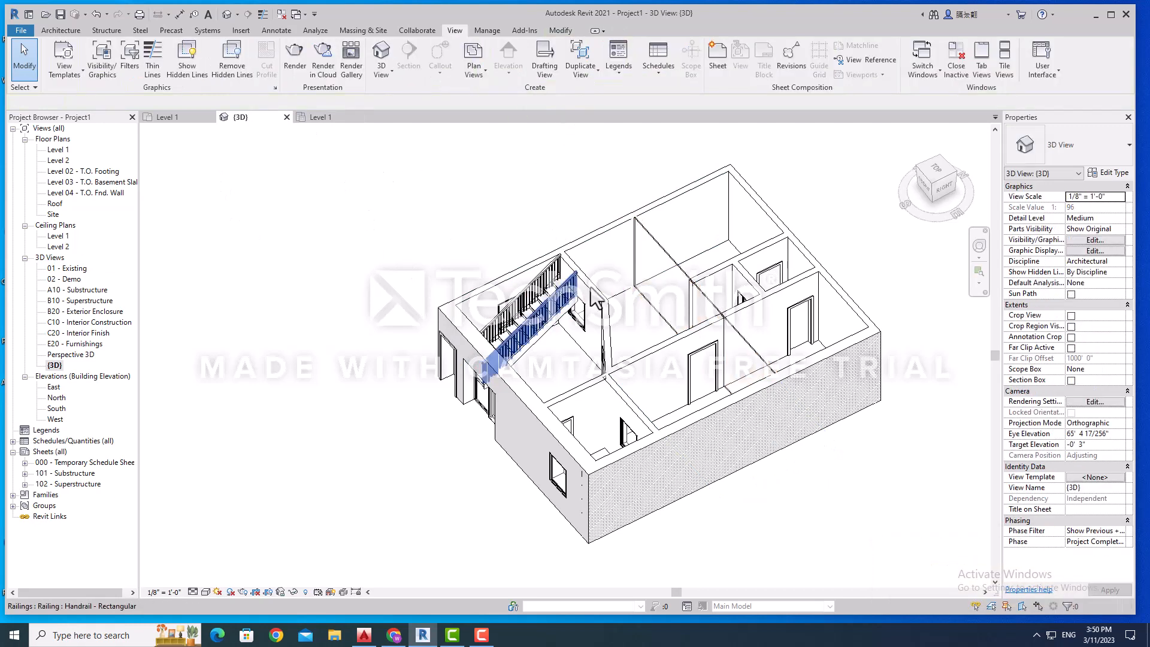
Step: Render the {3D} view with the interior curtain wall at Draft quality, inspect the rendered rooms up close, and close the rendering
{"action": "left_click", "coordinate": [295, 60]}
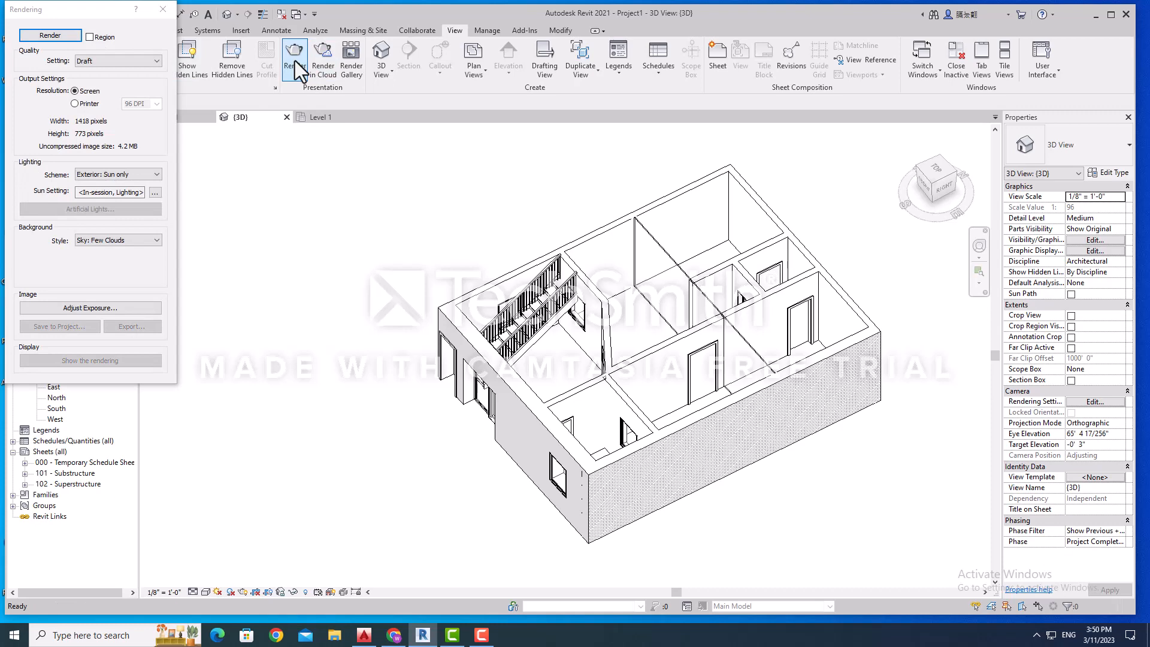
{"action": "left_click", "coordinate": [34, 32]}
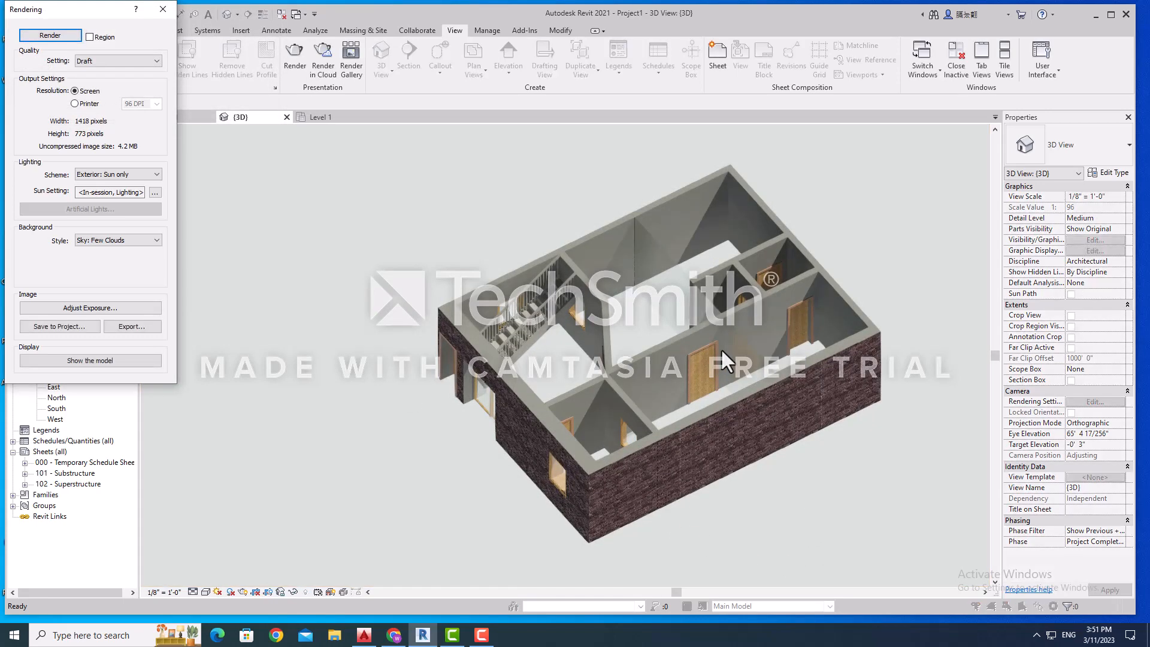
{"action": "scroll", "coordinate": [752, 372], "scroll_direction": "up", "scroll_amount": 2}
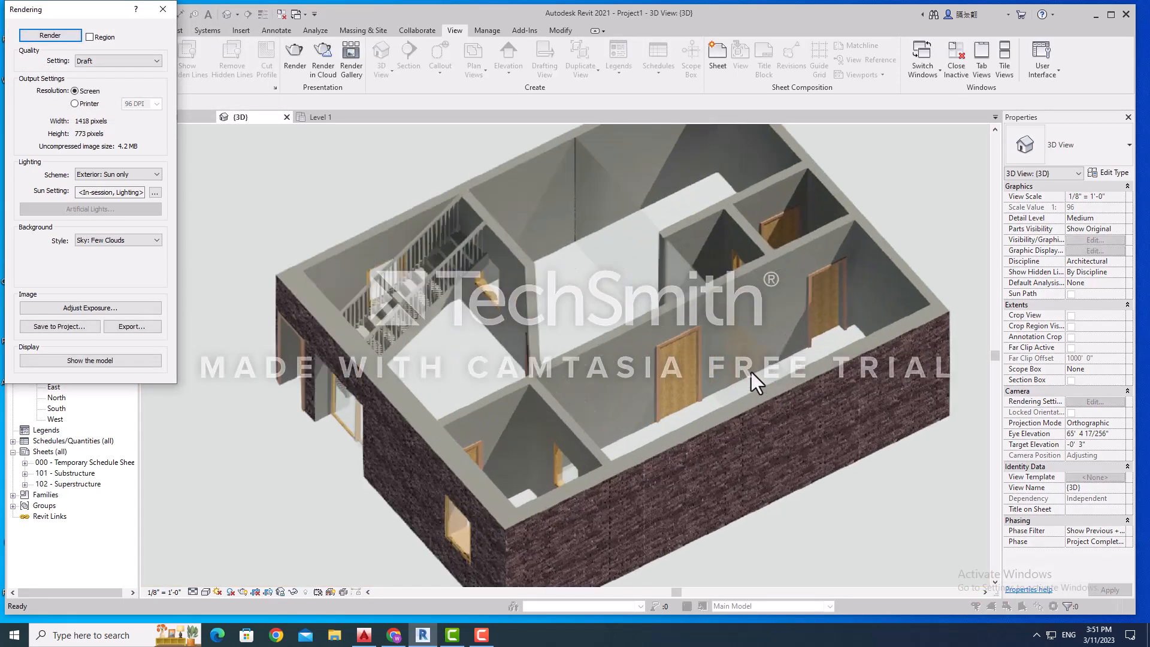
{"action": "scroll", "coordinate": [743, 379], "scroll_direction": "down", "scroll_amount": 2}
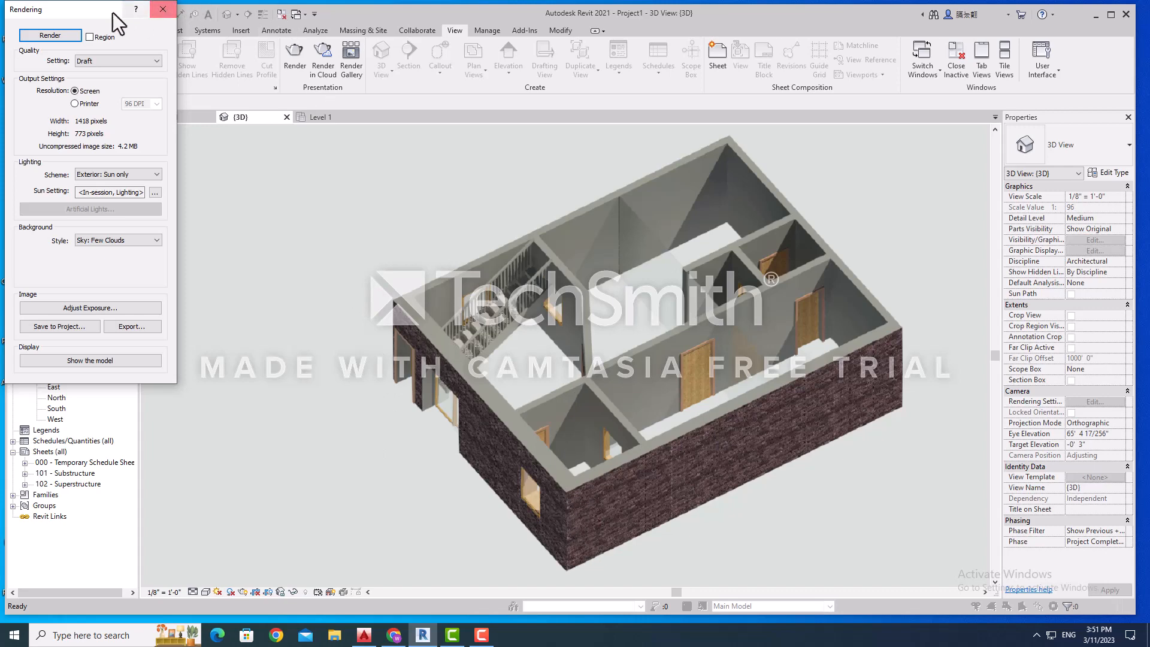
{"action": "left_click", "coordinate": [164, 10]}
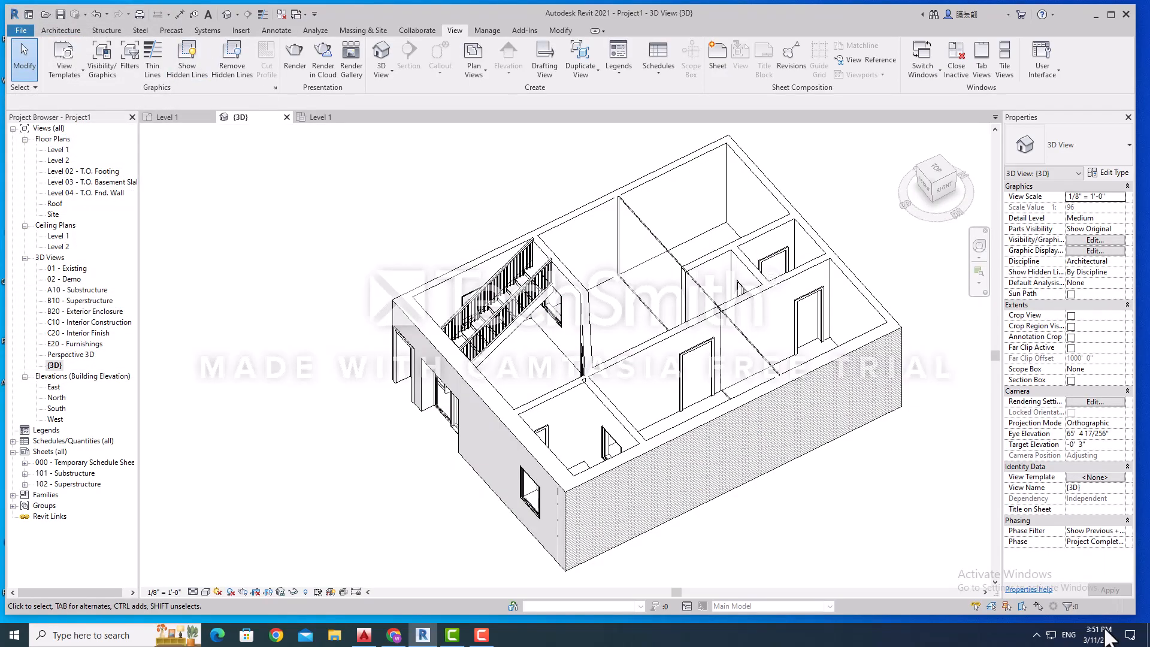